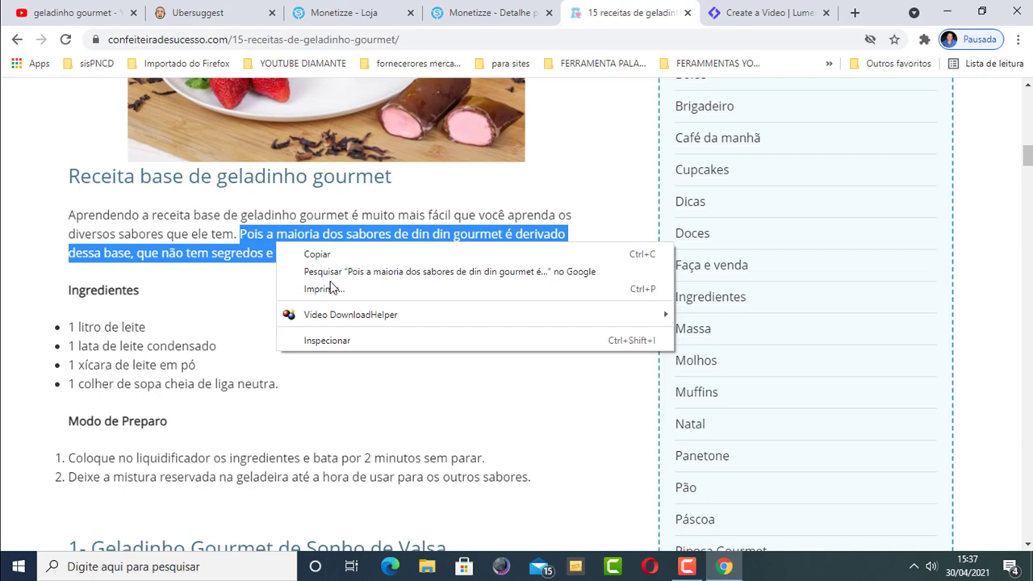
Step: Copy the highlighted sentence beginning "Pois a maioria dos sabores" and paste it over scene 2's main placeholder text in Lumen5
left_click(311, 254)
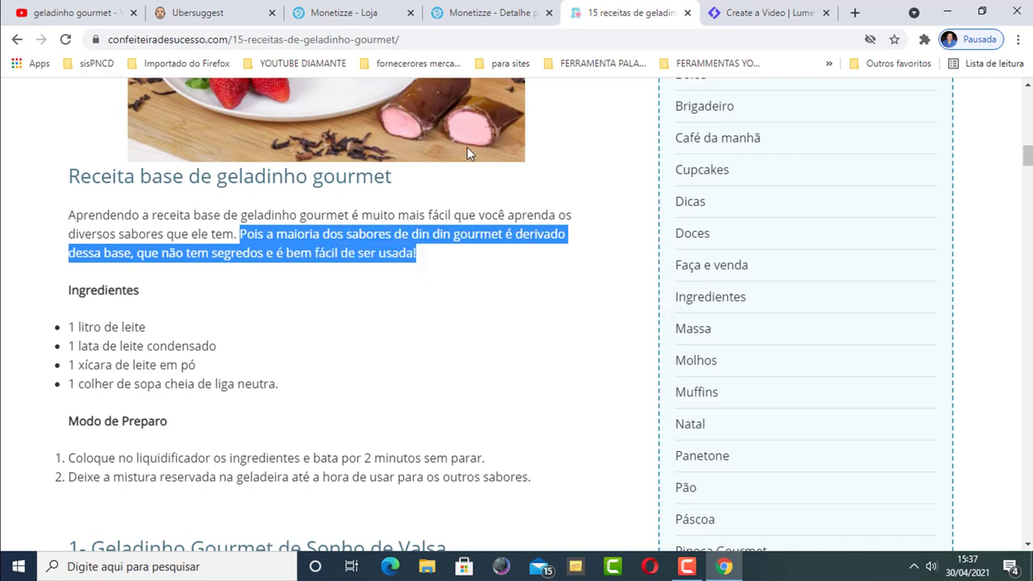
left_click(763, 9)
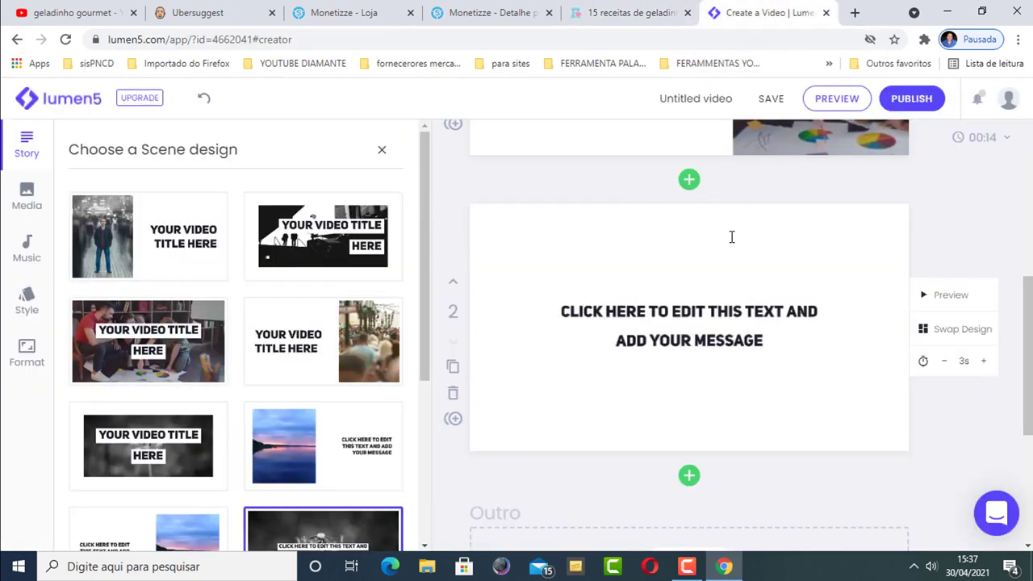
scroll(731, 236, "down", 1)
left_click(758, 255)
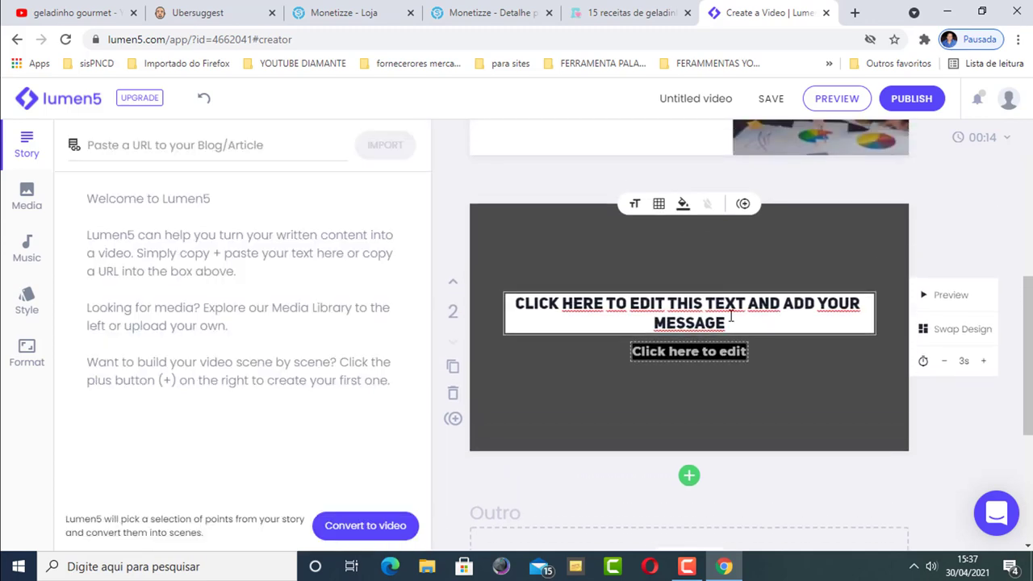
left_click_drag(743, 327, 510, 311)
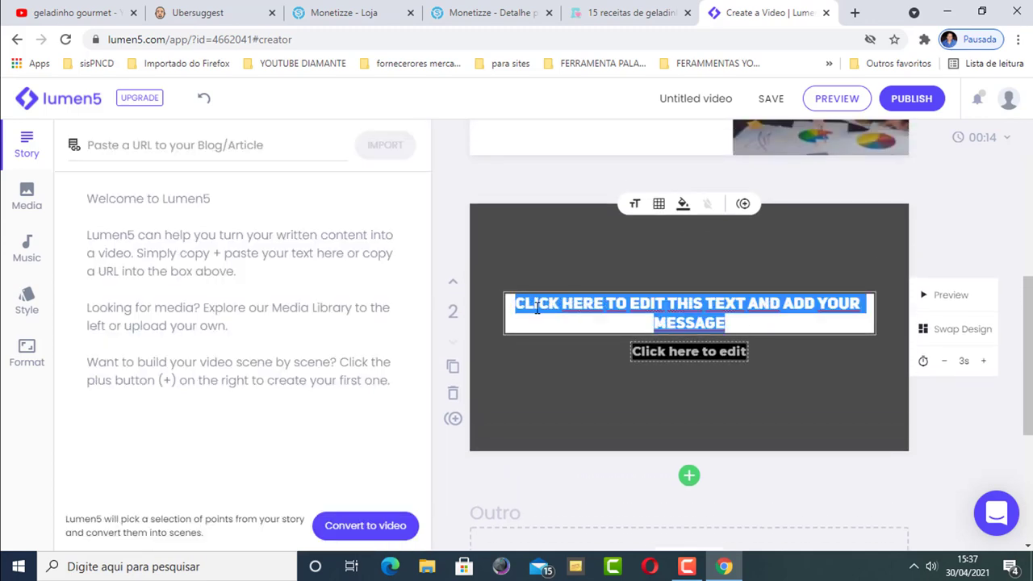
right_click(546, 304)
left_click(590, 119)
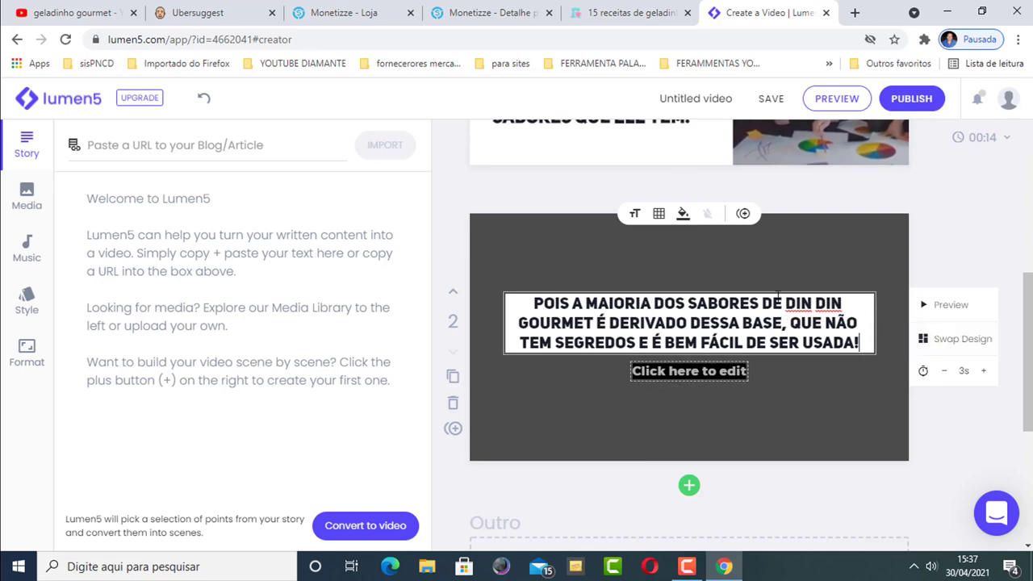
scroll(880, 420, "down", 2)
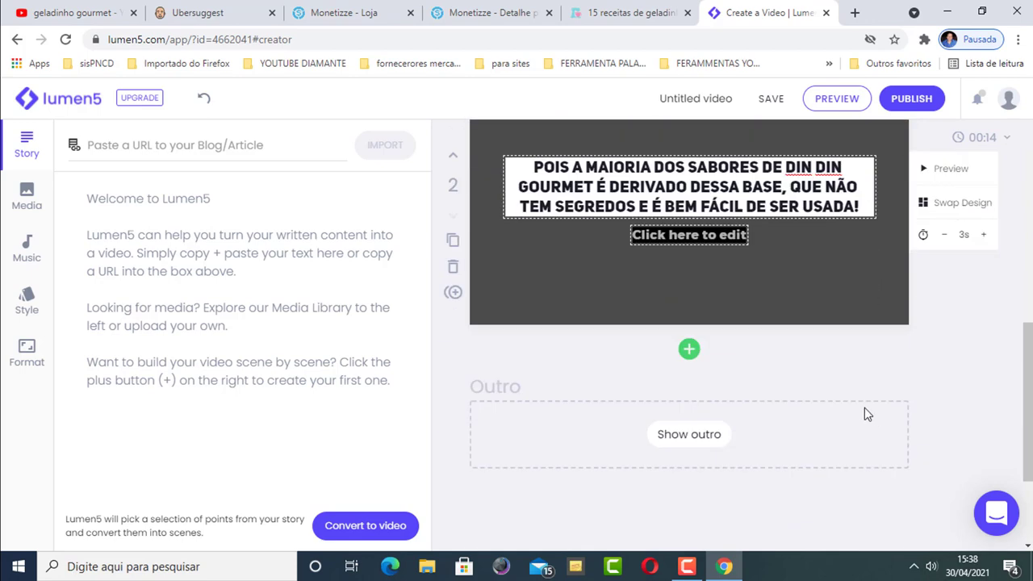
left_click(834, 363)
Step: Swap scene 2 to the design with the framed lake sunset image on the left and the text on the right
scroll(737, 266, "up", 1)
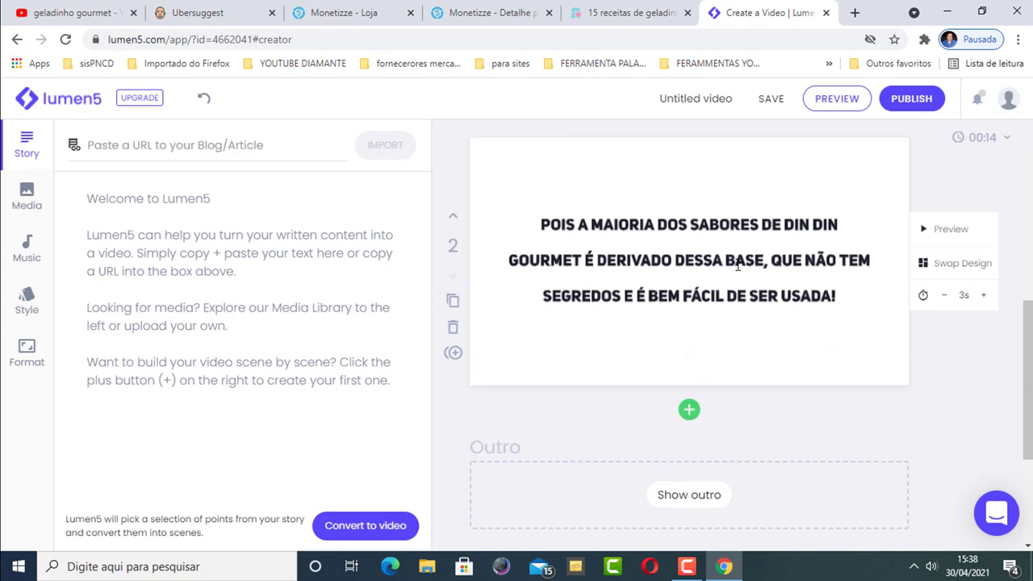
left_click(962, 264)
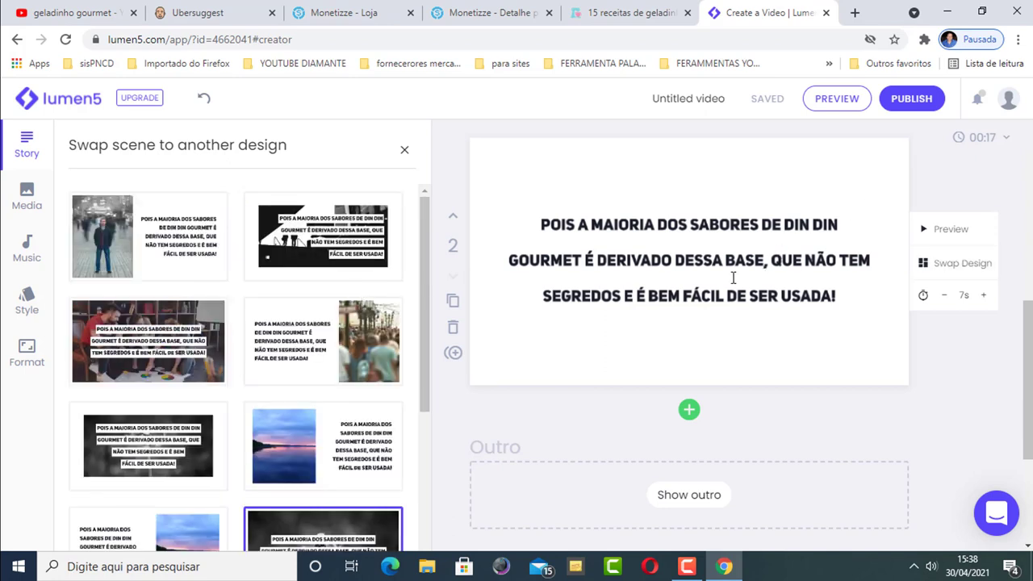
scroll(339, 327, "down", 3)
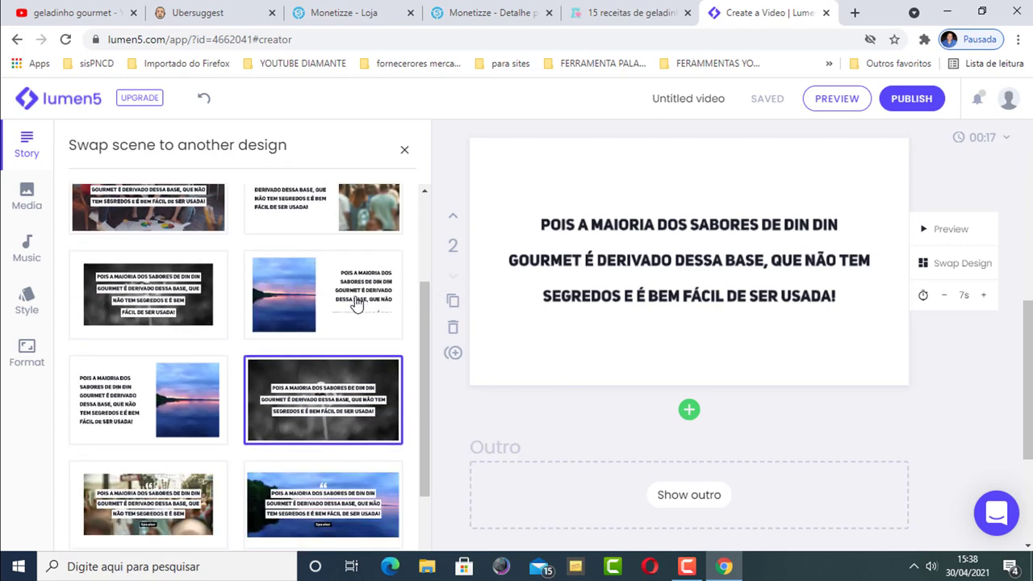
left_click(300, 300)
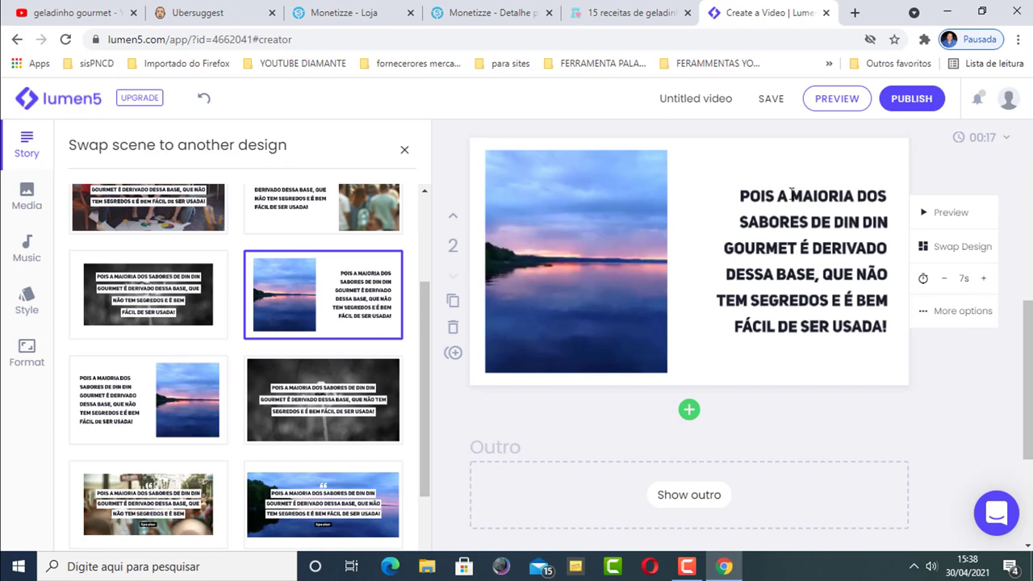
scroll(758, 287, "up", 2)
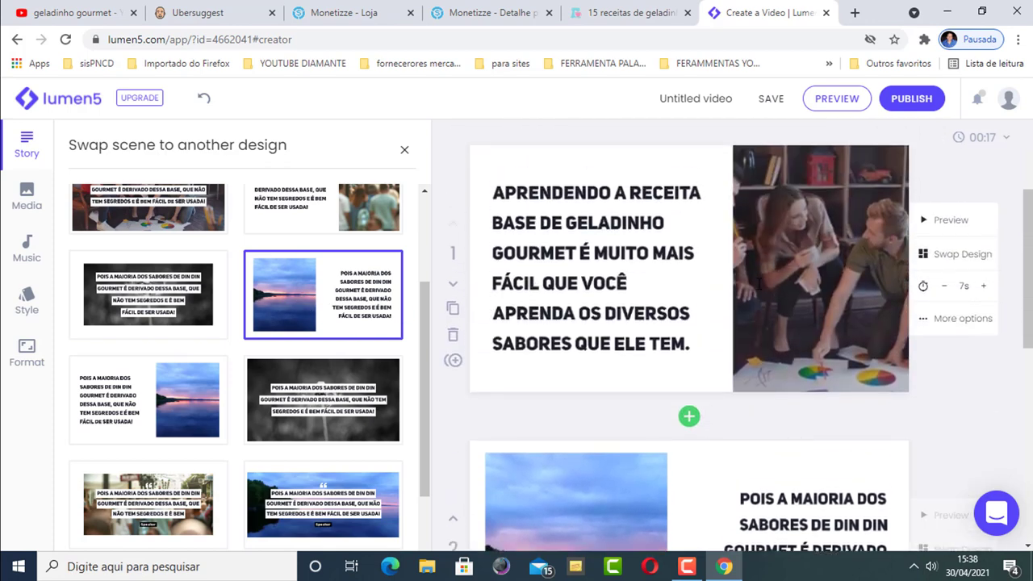
Step: Add a third scene and copy the base recipe's "Ingredientes" heading with its full ingredient list from the recipe web page
scroll(758, 283, "down", 3)
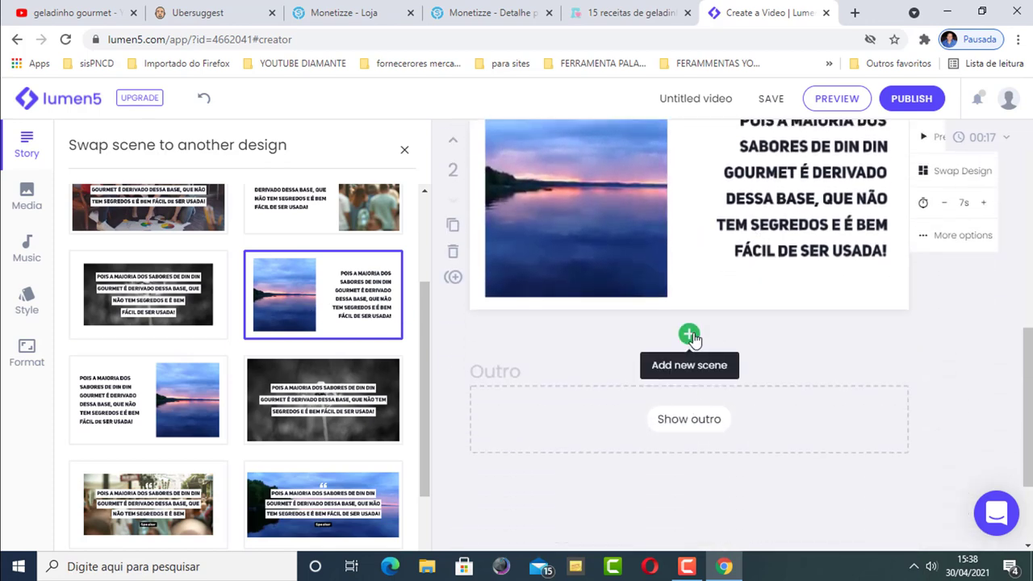
left_click(689, 335)
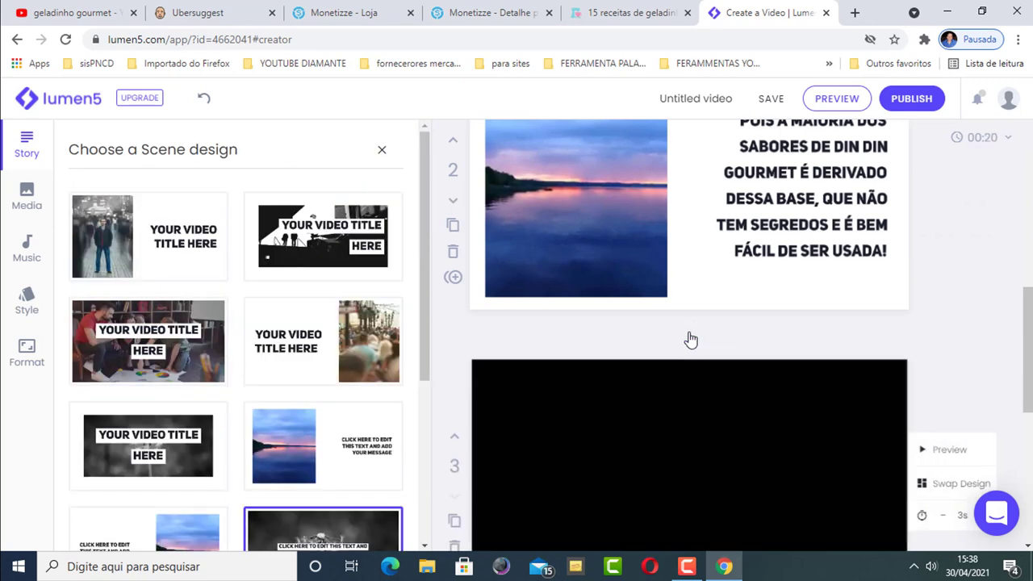
left_click(633, 10)
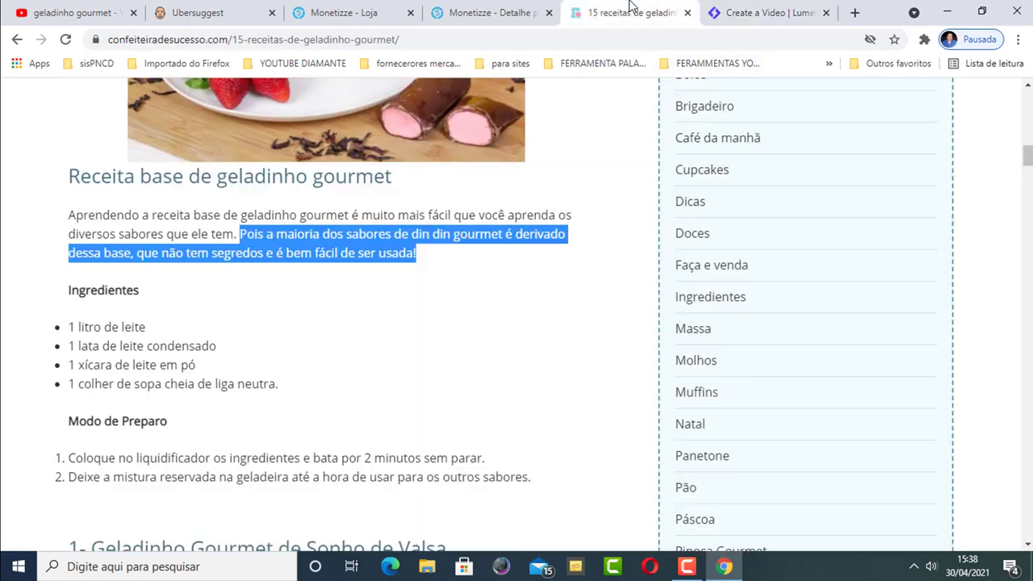
left_click(252, 251)
scroll(251, 253, "down", 1)
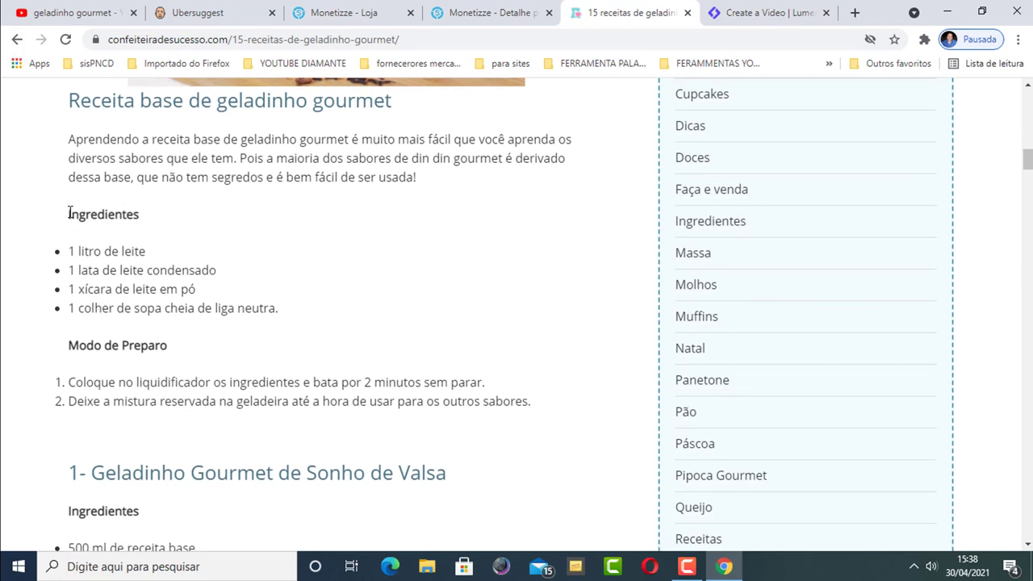
left_click_drag(70, 213, 303, 319)
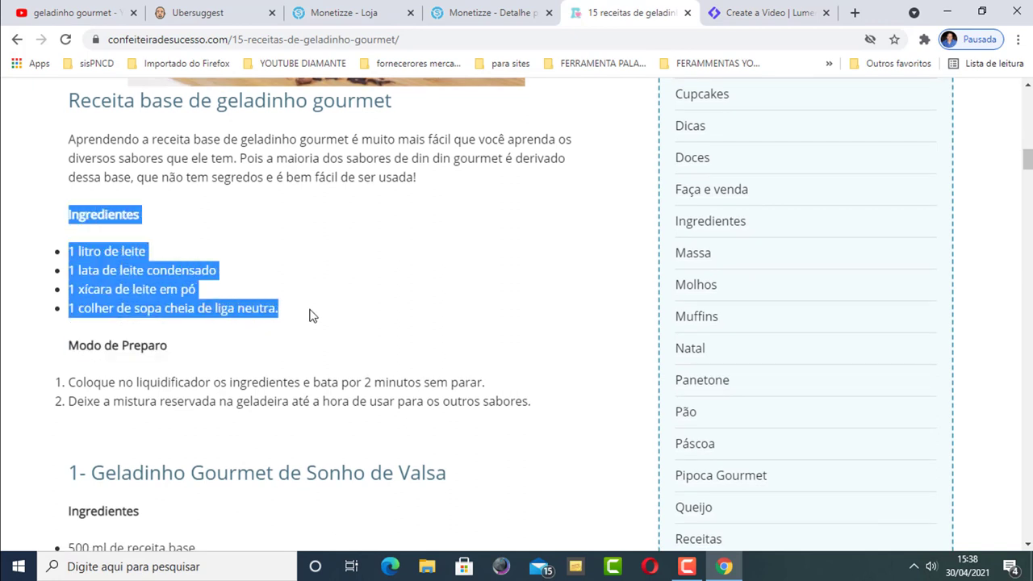
right_click(139, 276)
left_click(169, 289)
Step: Replace scene 3's main placeholder text in Lumen5 with the copied ingredient list
left_click(756, 9)
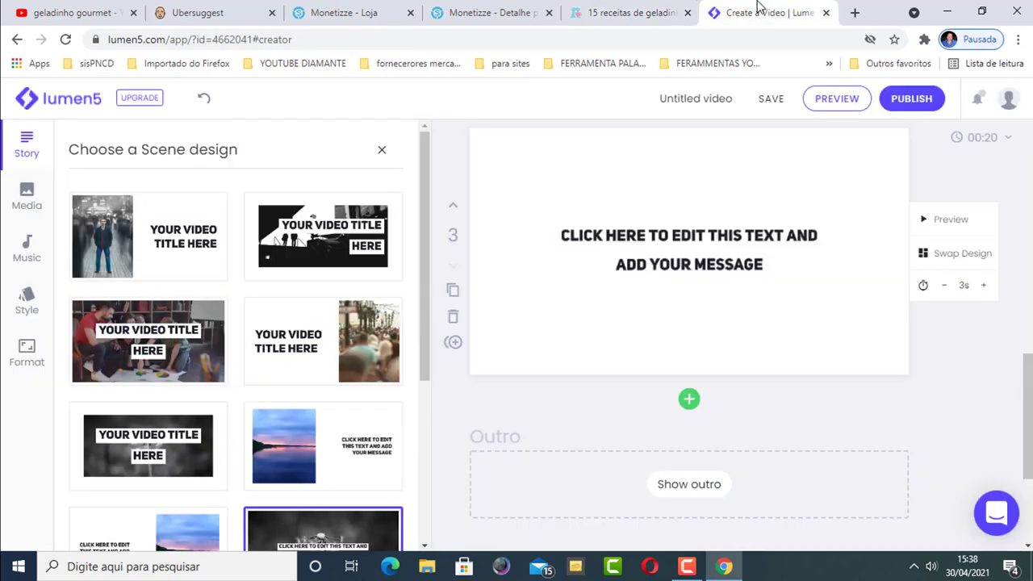
left_click(759, 244)
left_click_drag(735, 321, 505, 313)
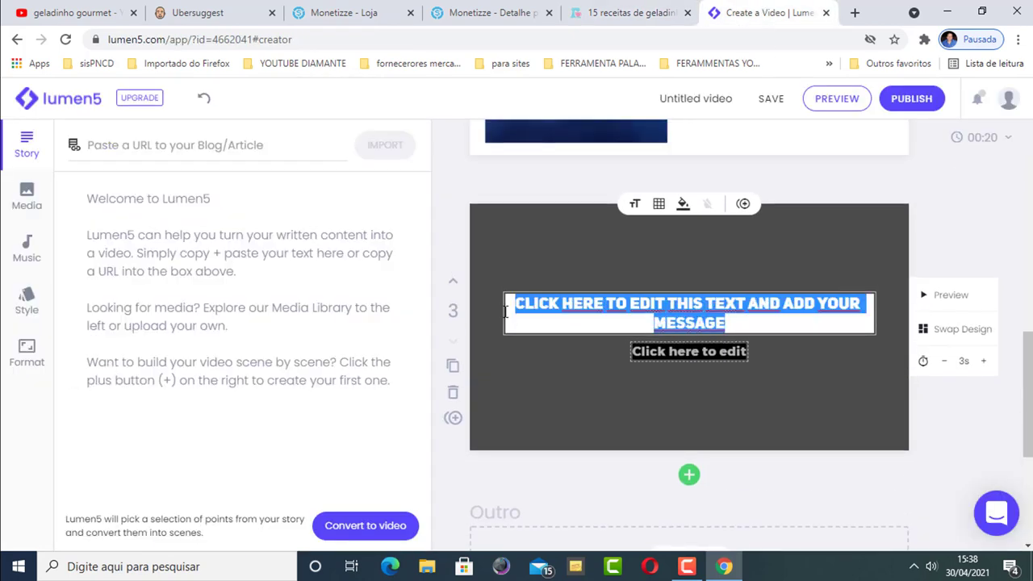
right_click(547, 305)
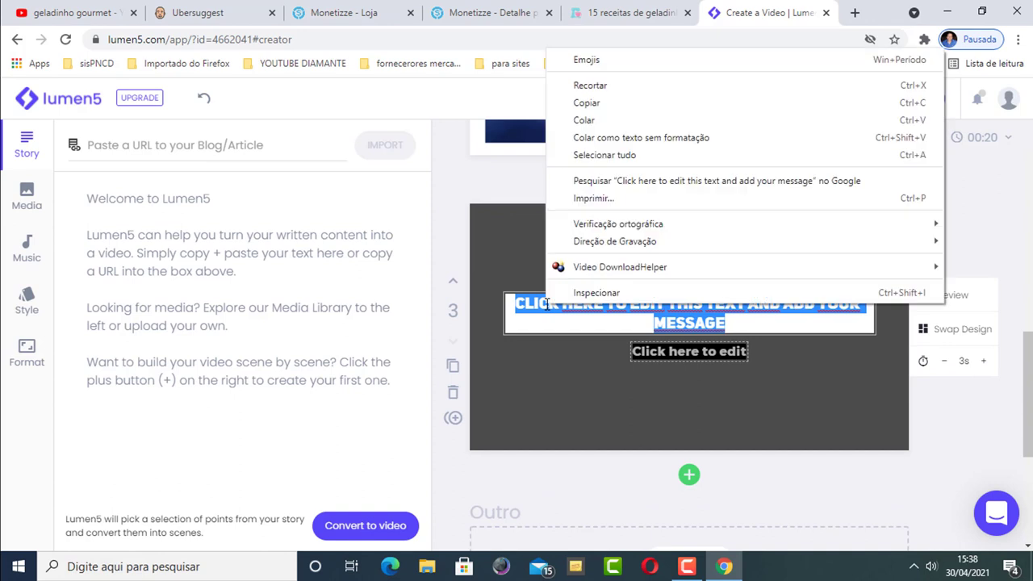
left_click(581, 121)
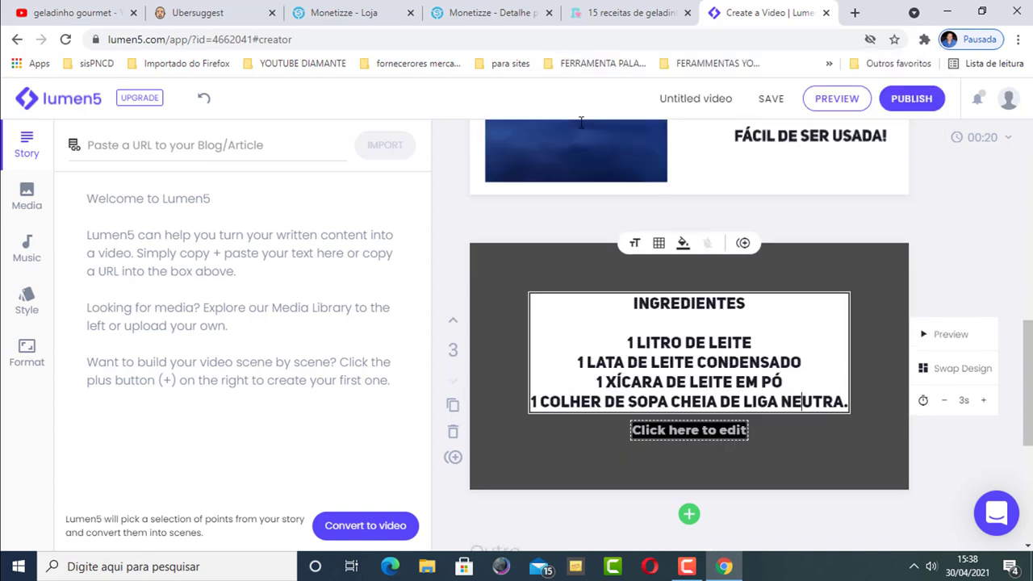
left_click(946, 498)
Step: Swap scene 3 to the design with the text on the left and the street crowd image on the right
scroll(763, 357, "down", 2)
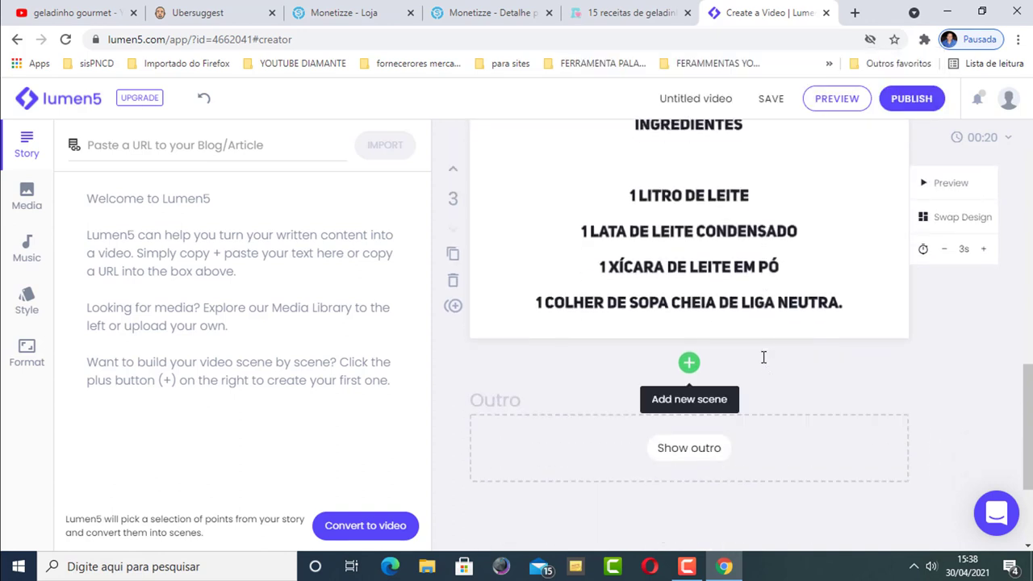
left_click(963, 218)
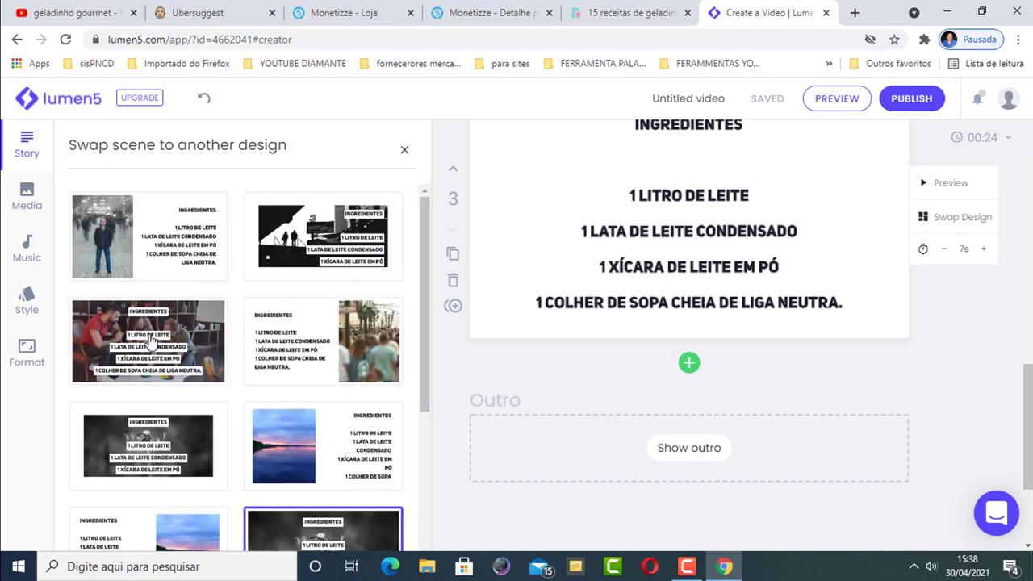
scroll(288, 323, "down", 1)
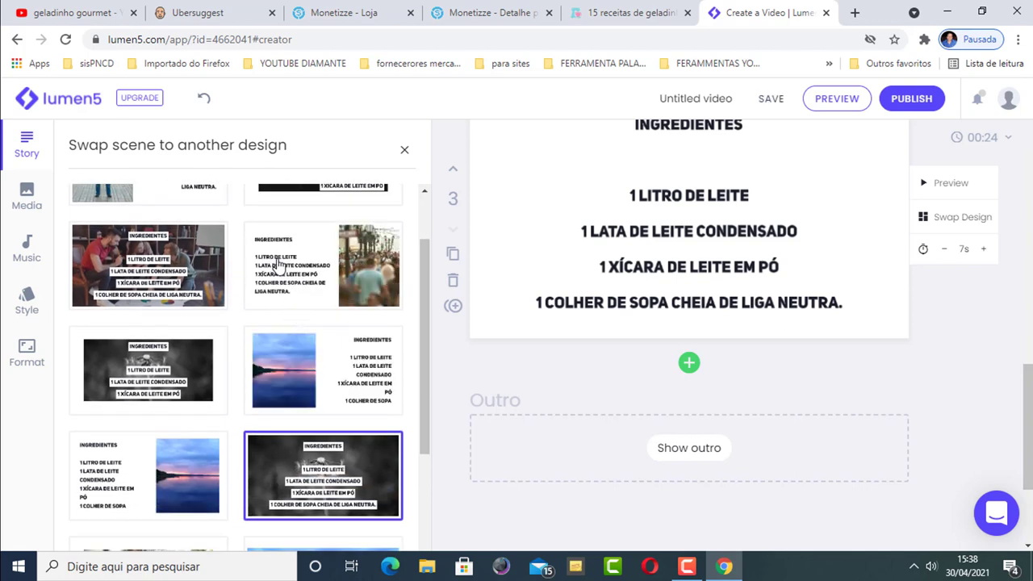
left_click(278, 264)
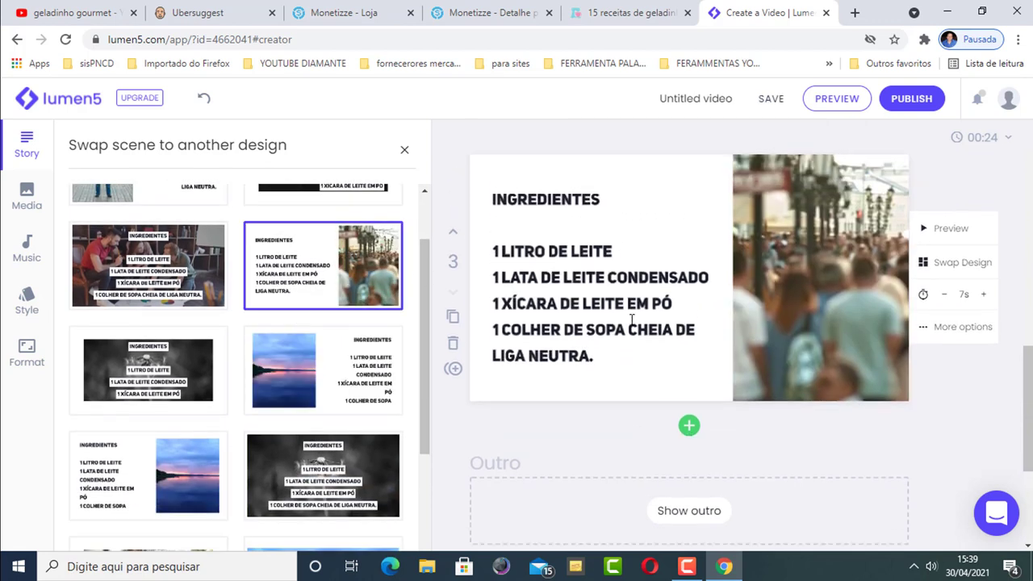
Step: Review the text and layout of the three scenes from the first one to the outro
scroll(632, 318, "up", 8)
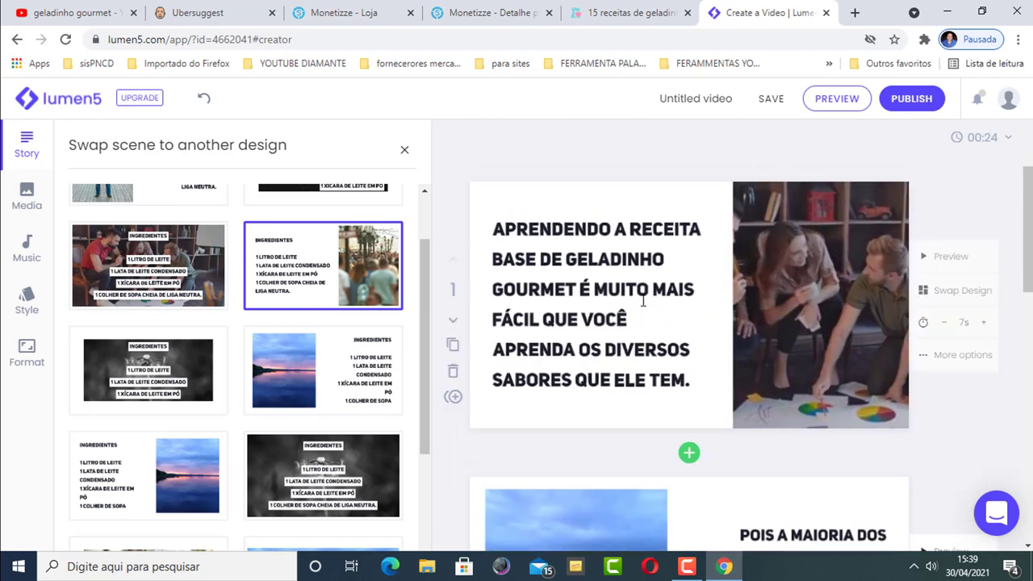
scroll(642, 300, "up", 2)
scroll(643, 299, "down", 3)
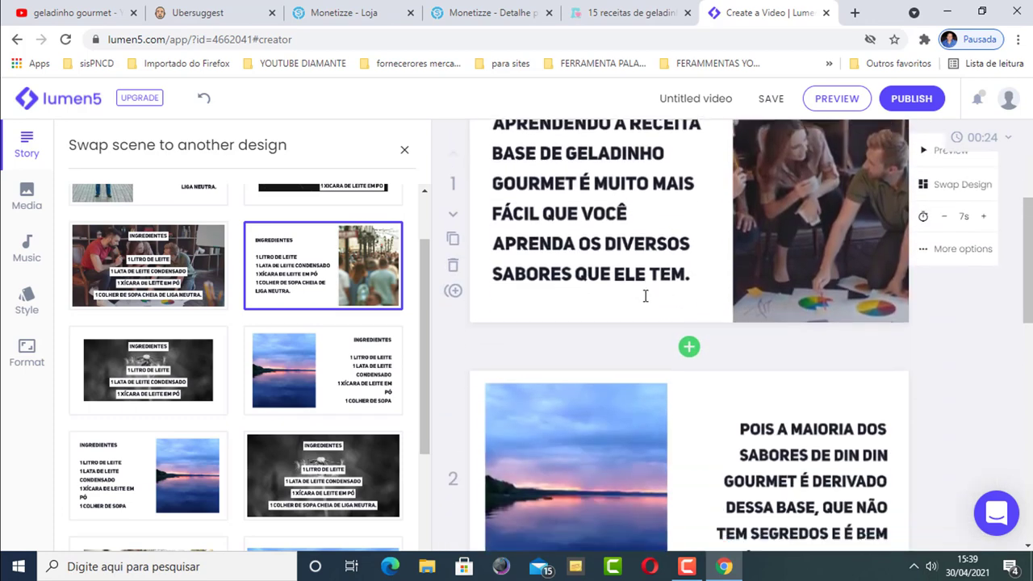
scroll(645, 295, "down", 6)
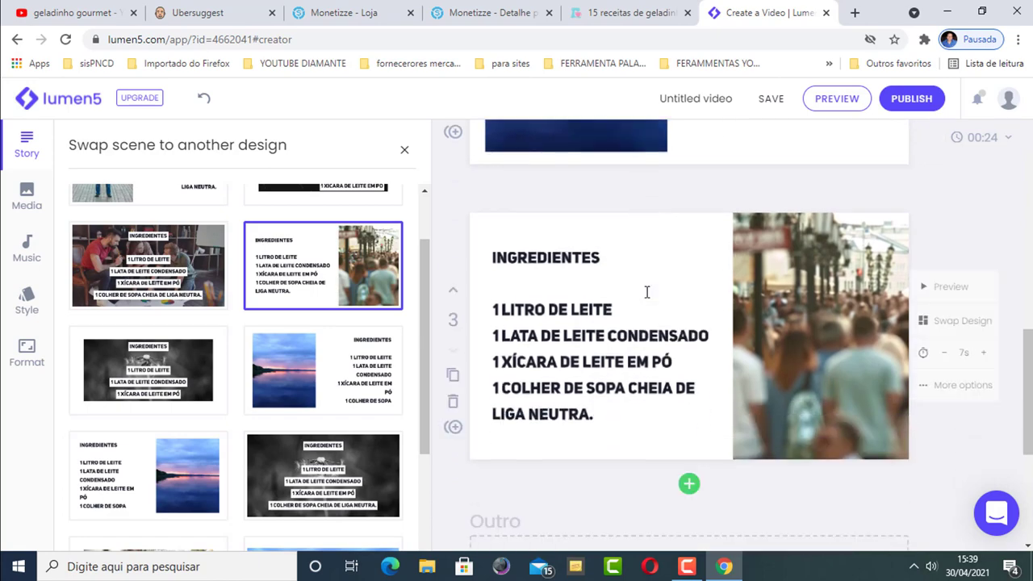
scroll(646, 292, "up", 6)
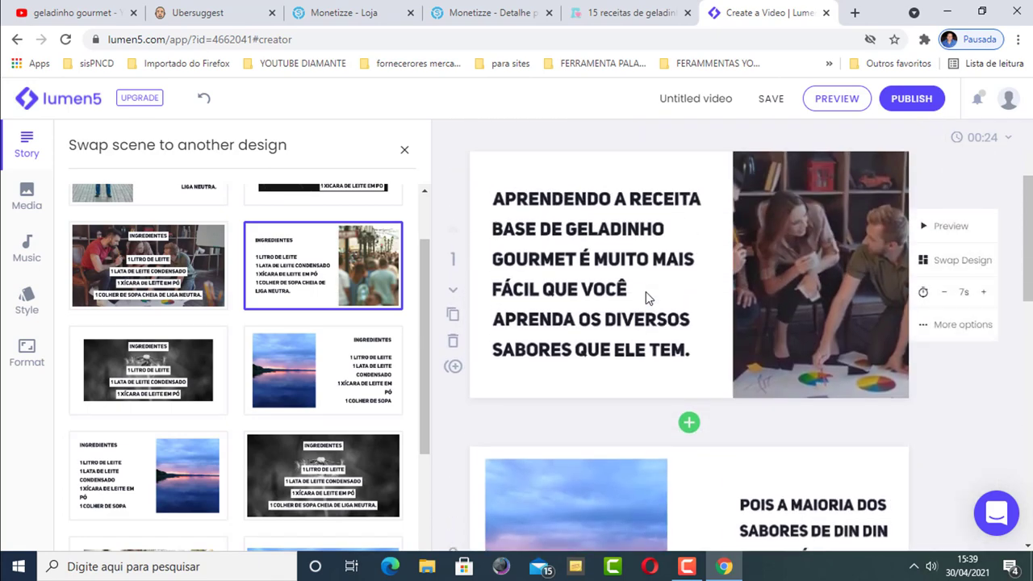
scroll(647, 291, "down", 2)
scroll(646, 291, "down", 5)
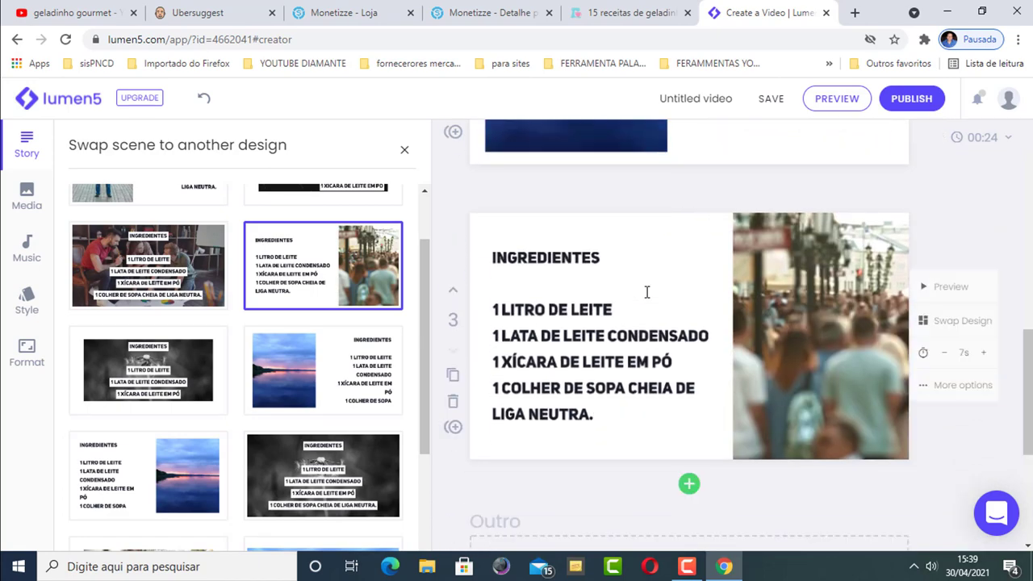
scroll(647, 291, "up", 6)
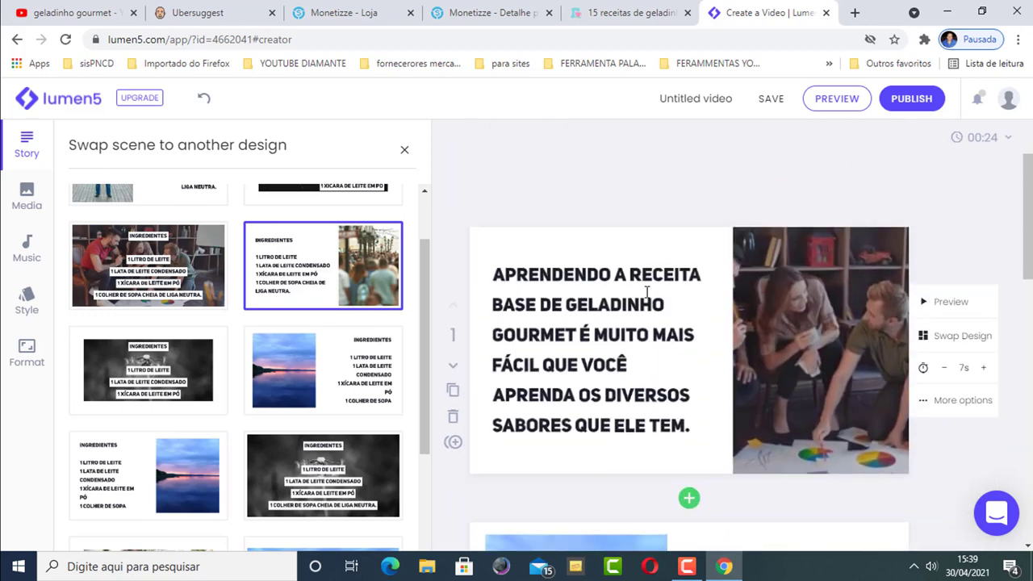
scroll(646, 291, "down", 4)
scroll(659, 218, "up", 2)
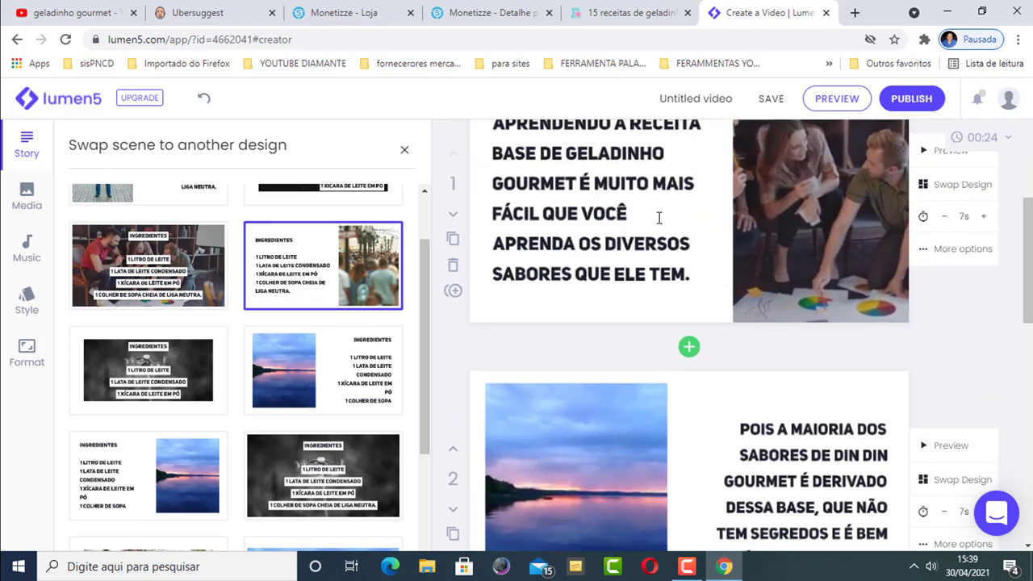
scroll(658, 218, "down", 8)
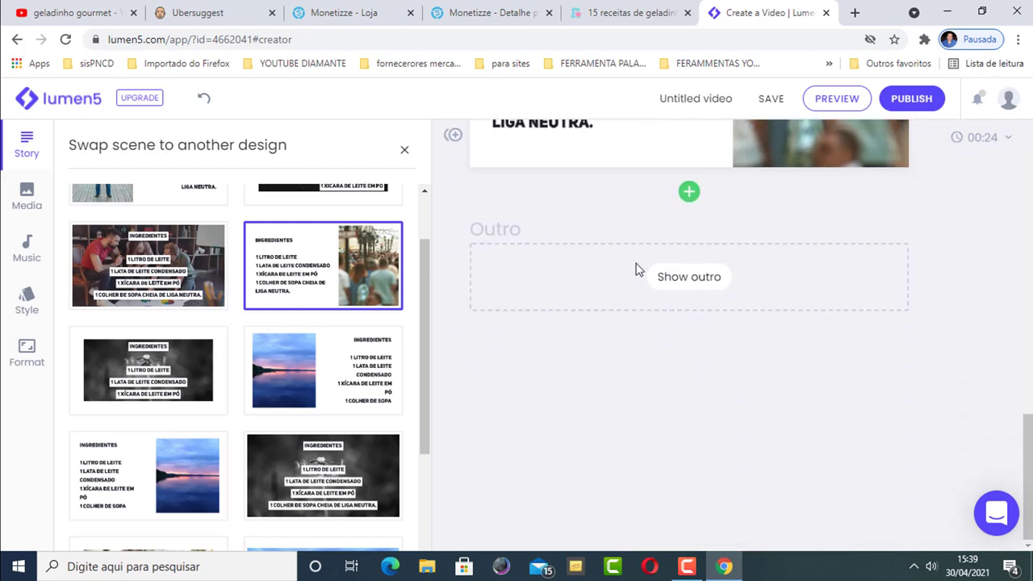
scroll(682, 207, "up", 2)
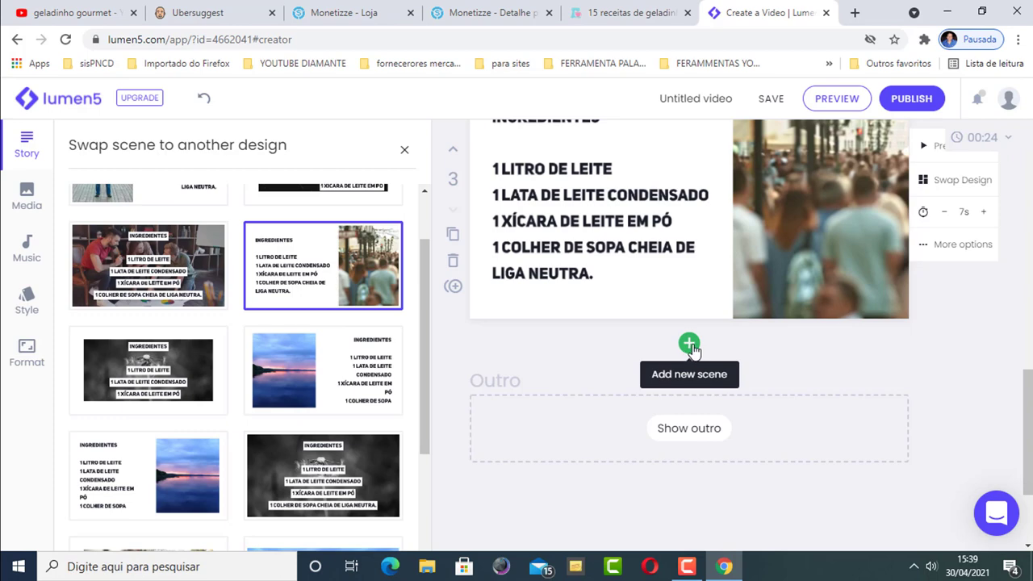
scroll(652, 359, "up", 2)
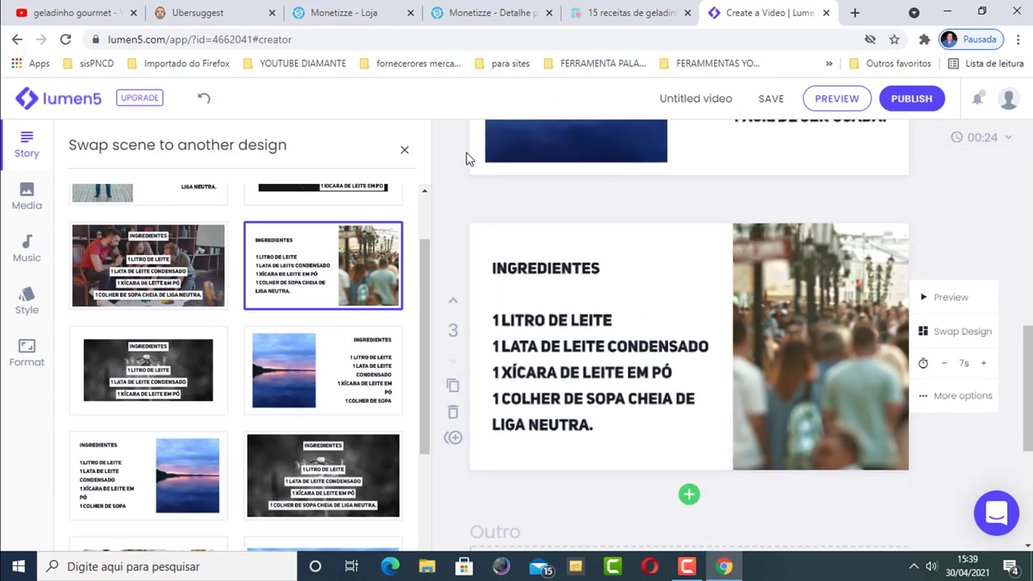
scroll(647, 317, "up", 6)
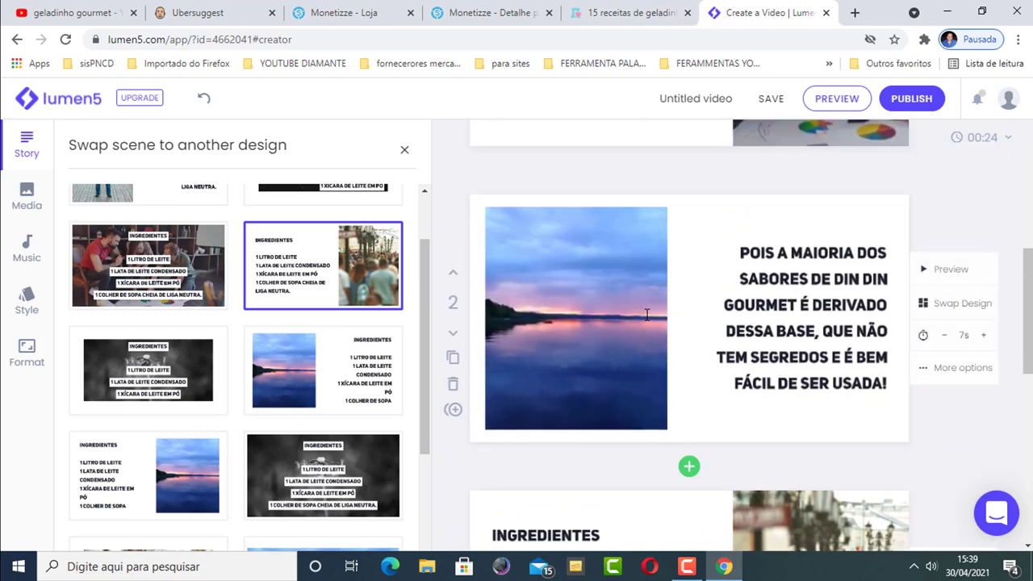
Step: Browse the stock photo and video library for media that could suit scene 1
scroll(673, 278, "up", 1)
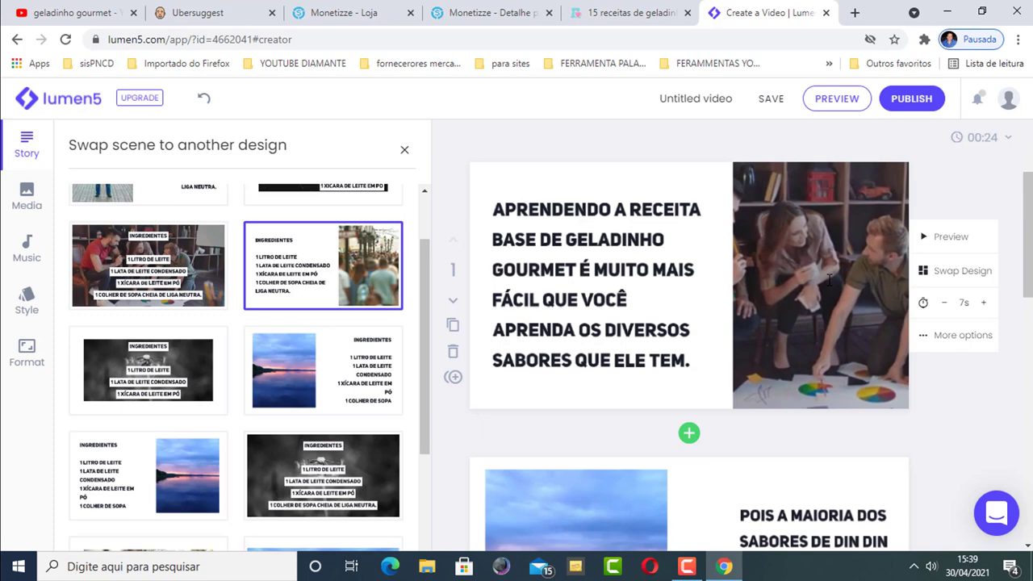
left_click(30, 196)
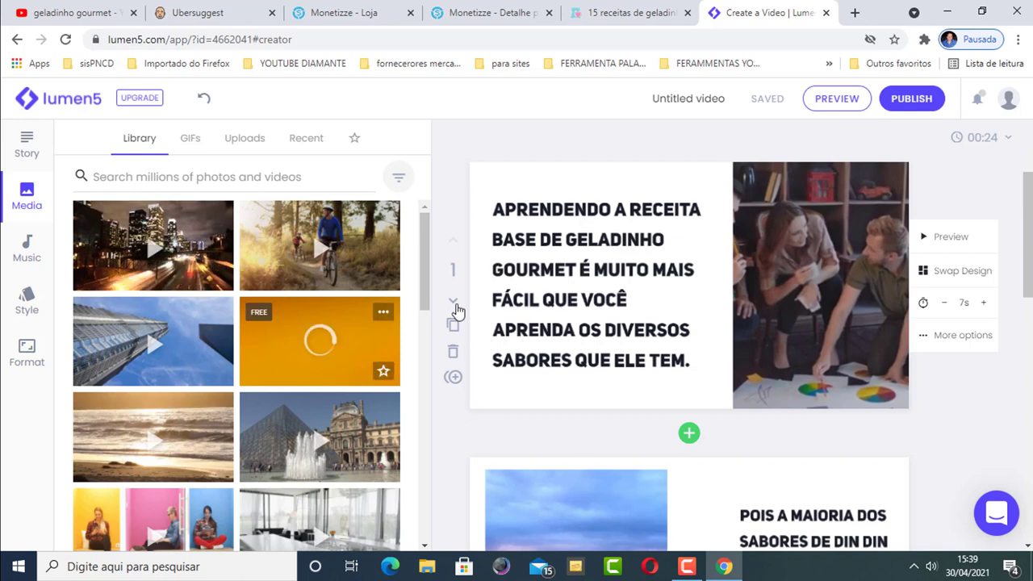
scroll(323, 323, "down", 2)
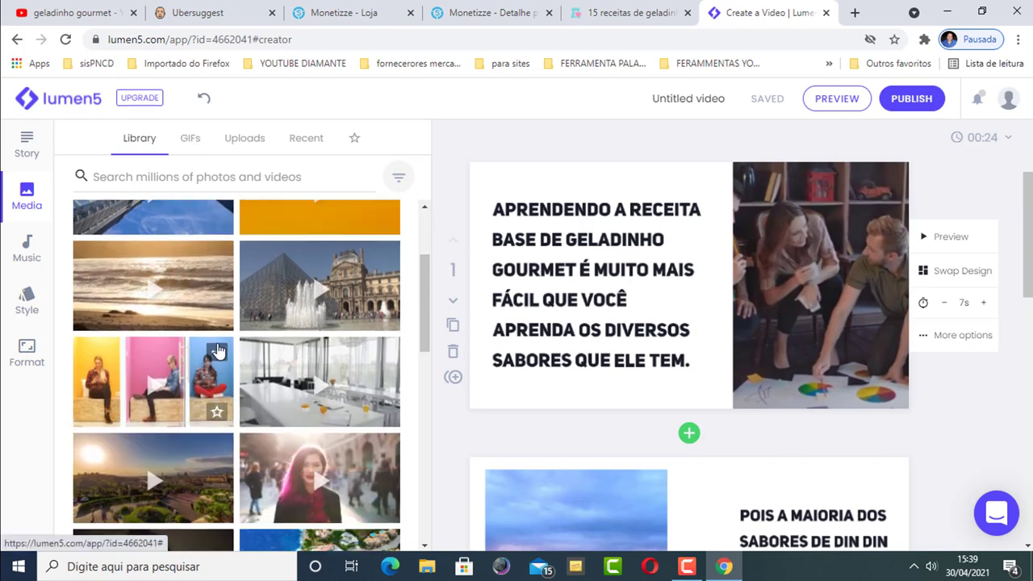
scroll(228, 359, "down", 2)
scroll(216, 392, "down", 3)
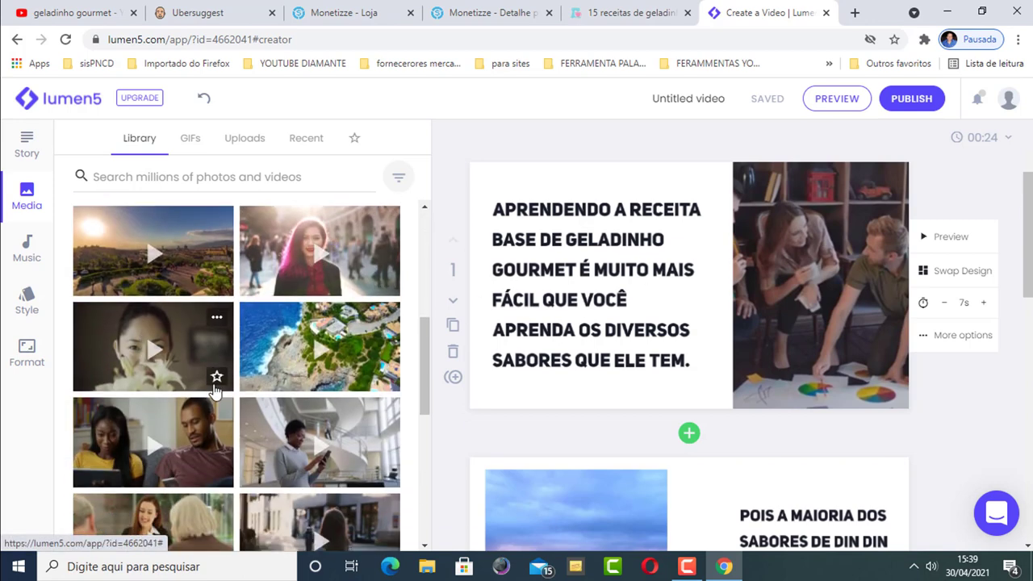
scroll(329, 326, "up", 3)
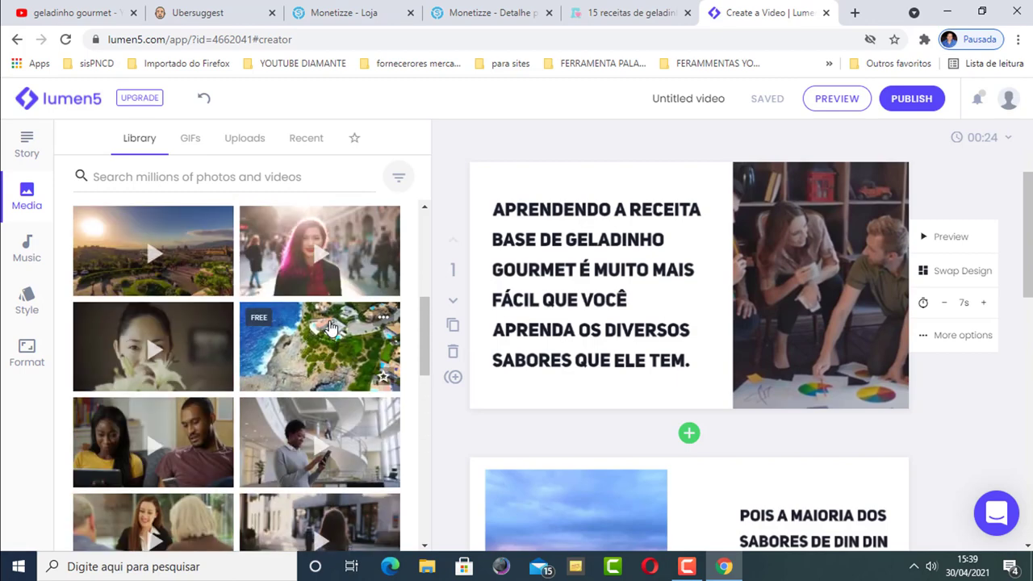
scroll(330, 323, "up", 1)
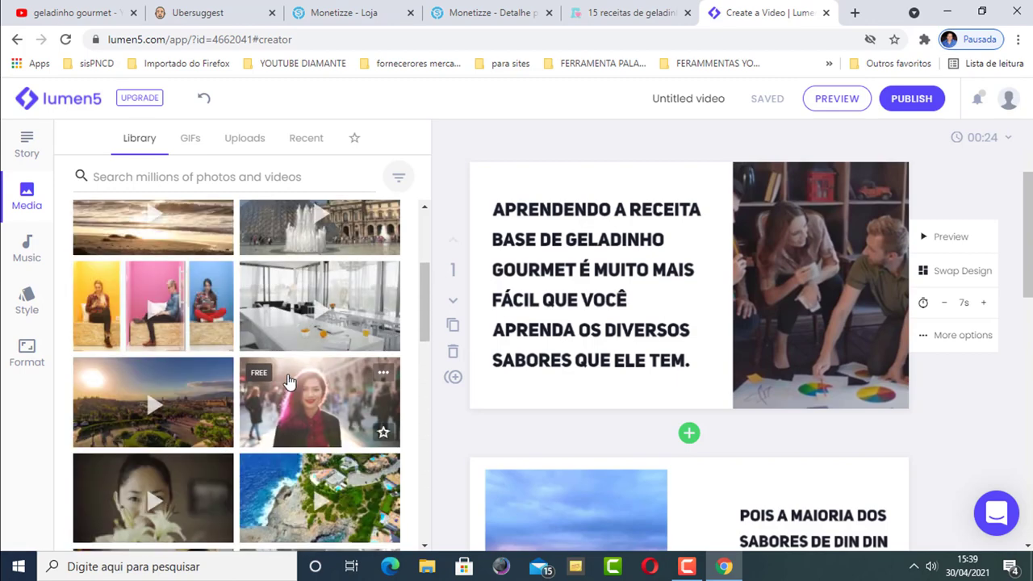
scroll(290, 371, "up", 3)
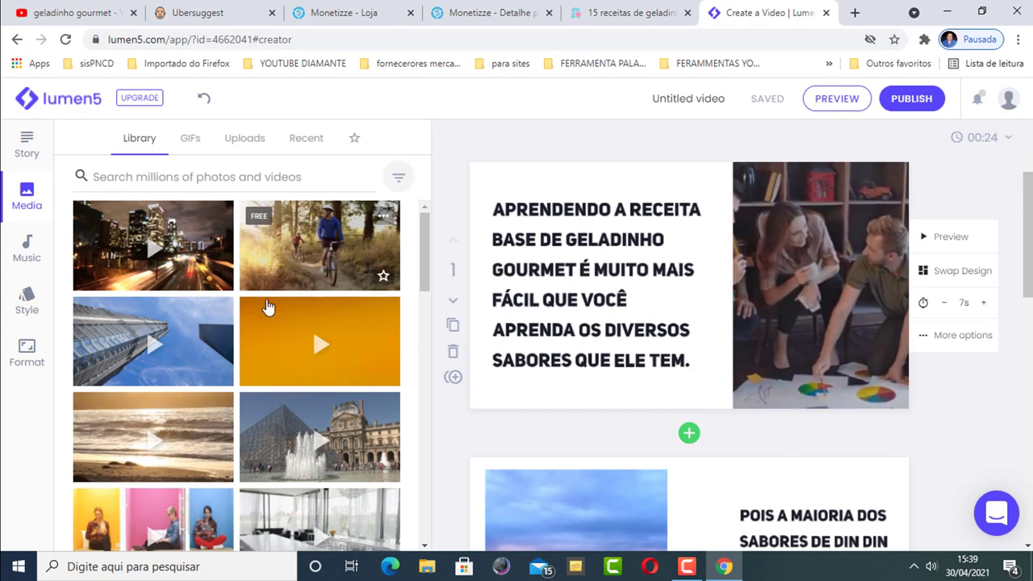
scroll(271, 263, "down", 5)
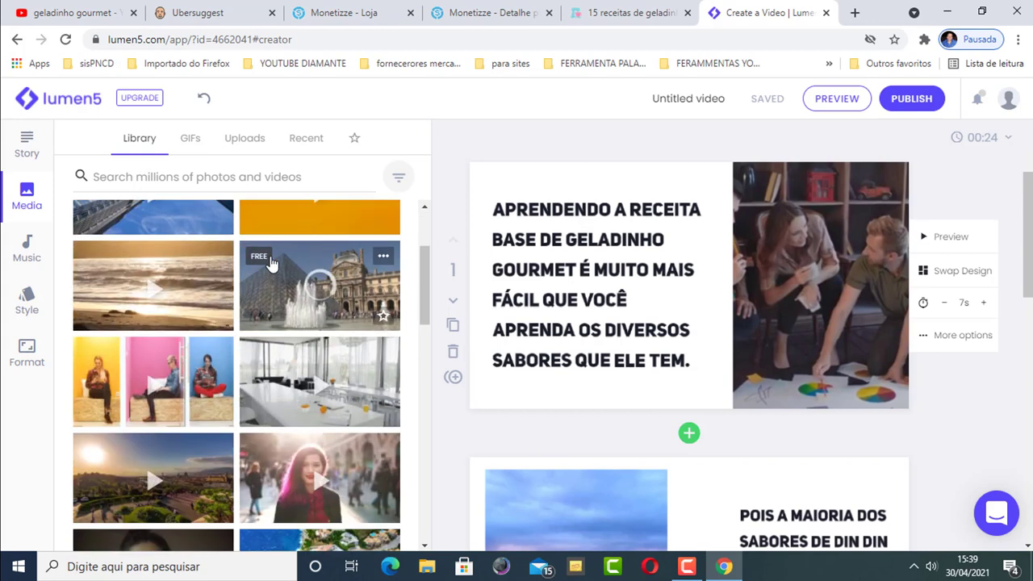
scroll(271, 263, "up", 4)
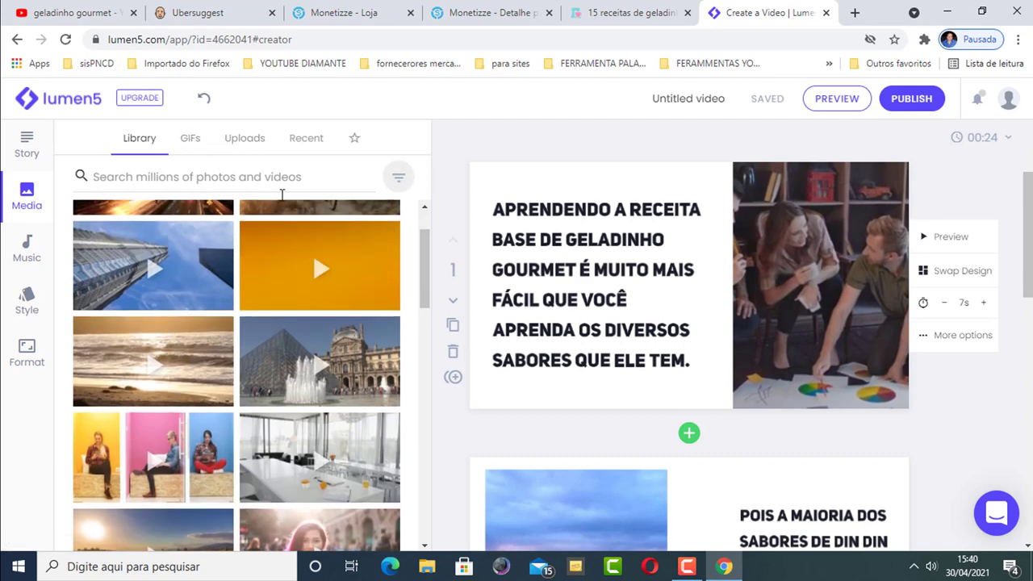
Step: Look through the previously uploaded images and the recently used media for pictures suited to the recipe video
left_click(248, 145)
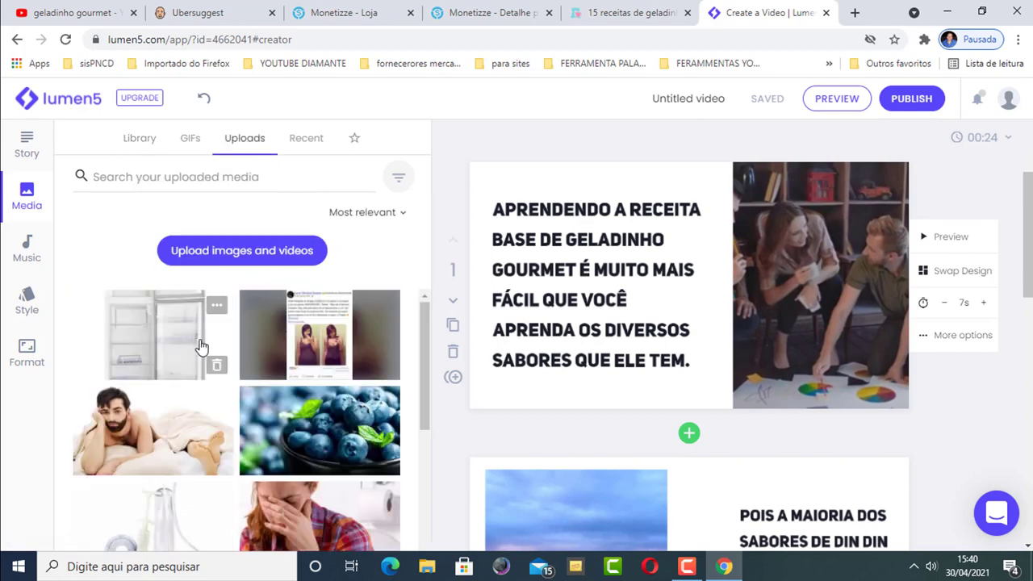
scroll(201, 346, "down", 3)
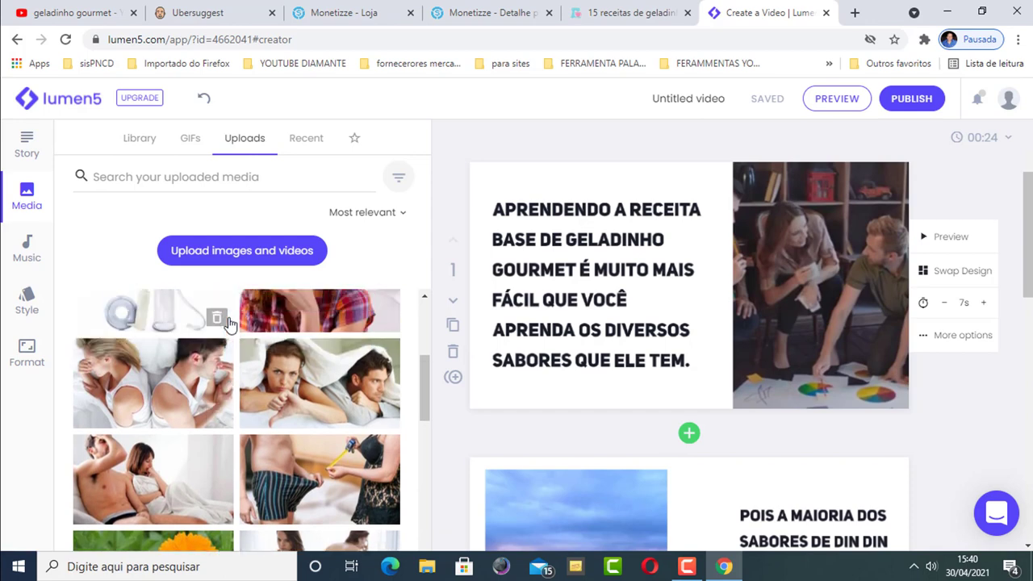
scroll(230, 323, "up", 5)
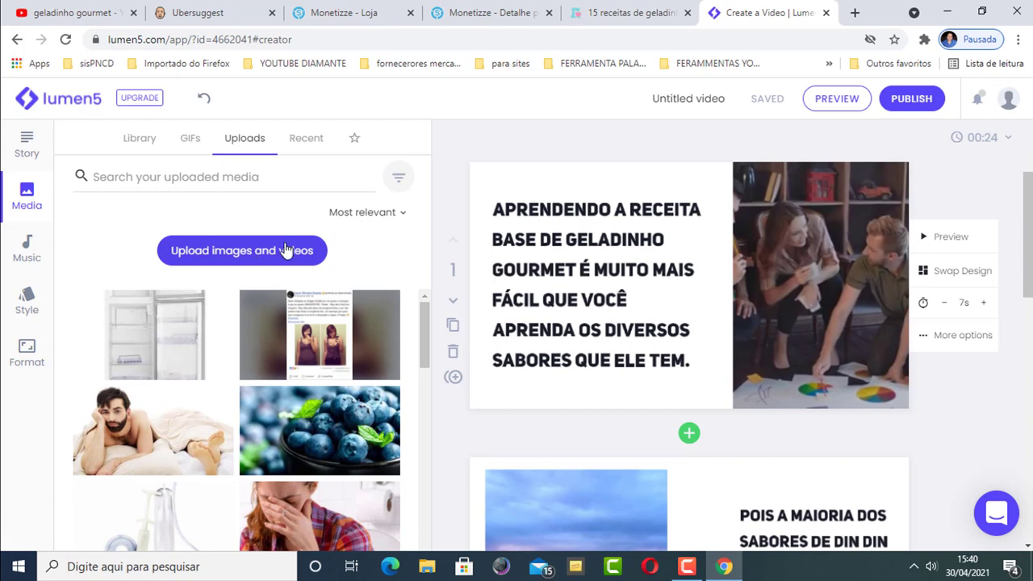
scroll(314, 427, "down", 2)
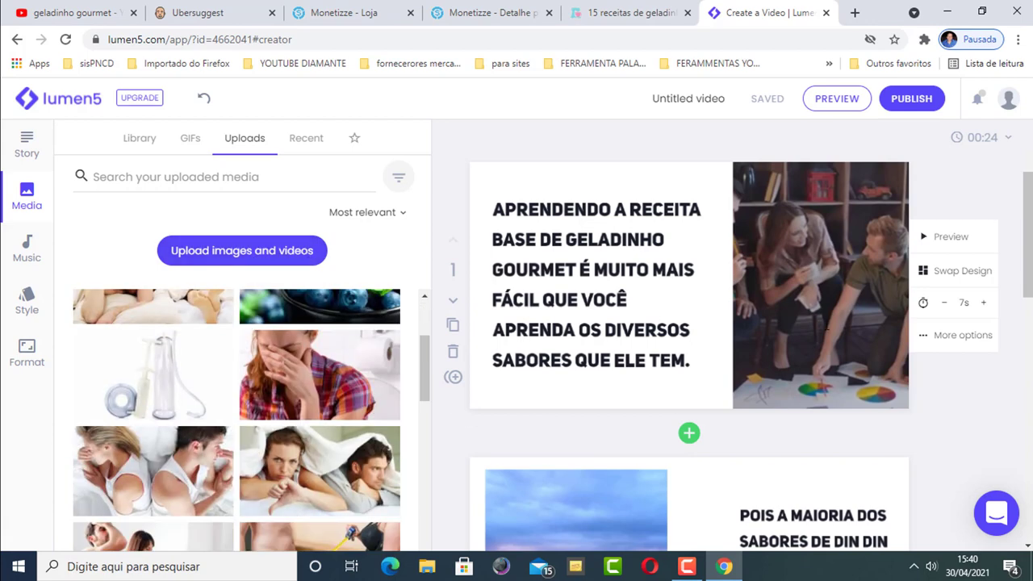
scroll(202, 323, "up", 2)
left_click(306, 138)
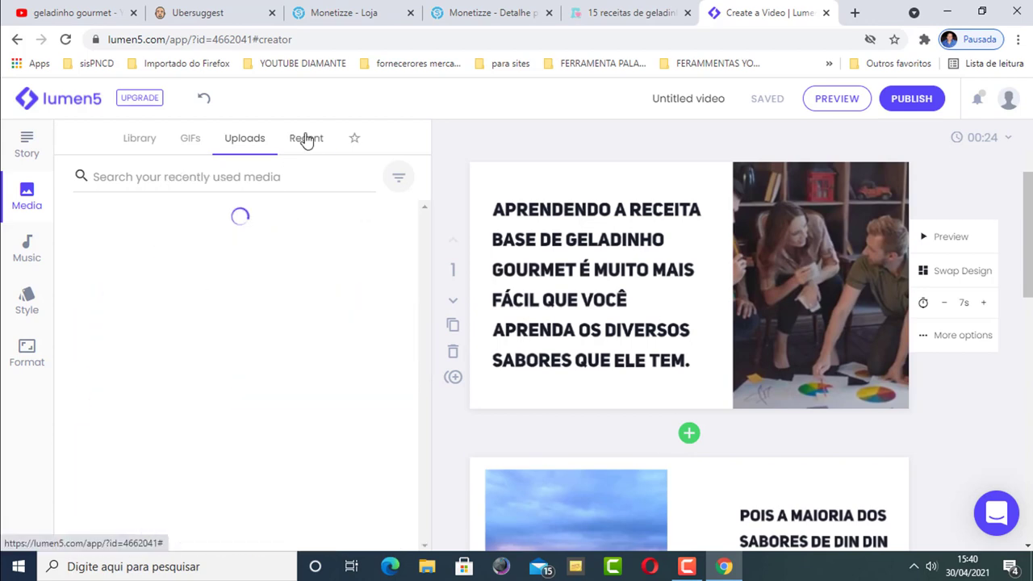
scroll(226, 280, "down", 5)
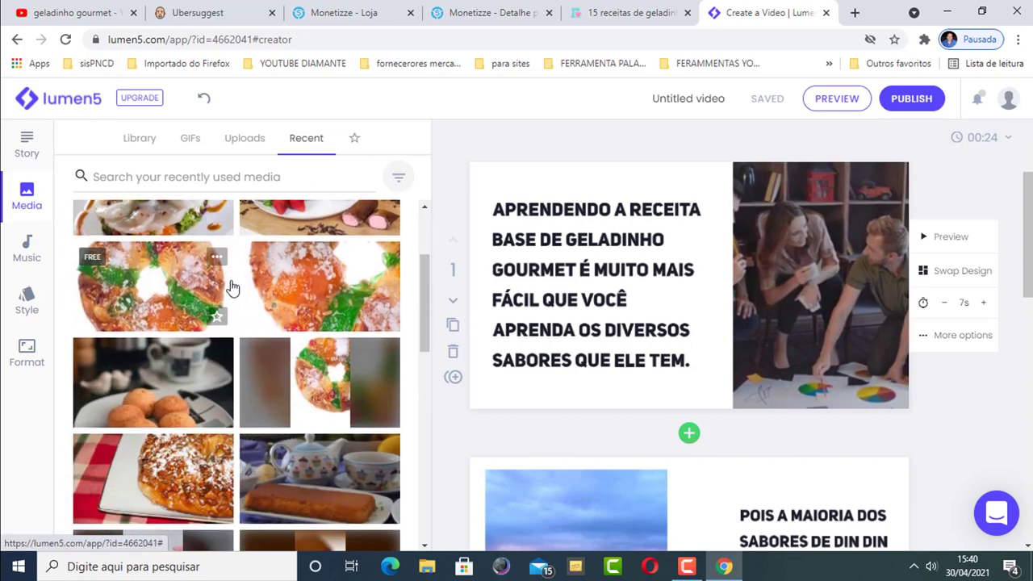
scroll(233, 286, "down", 10)
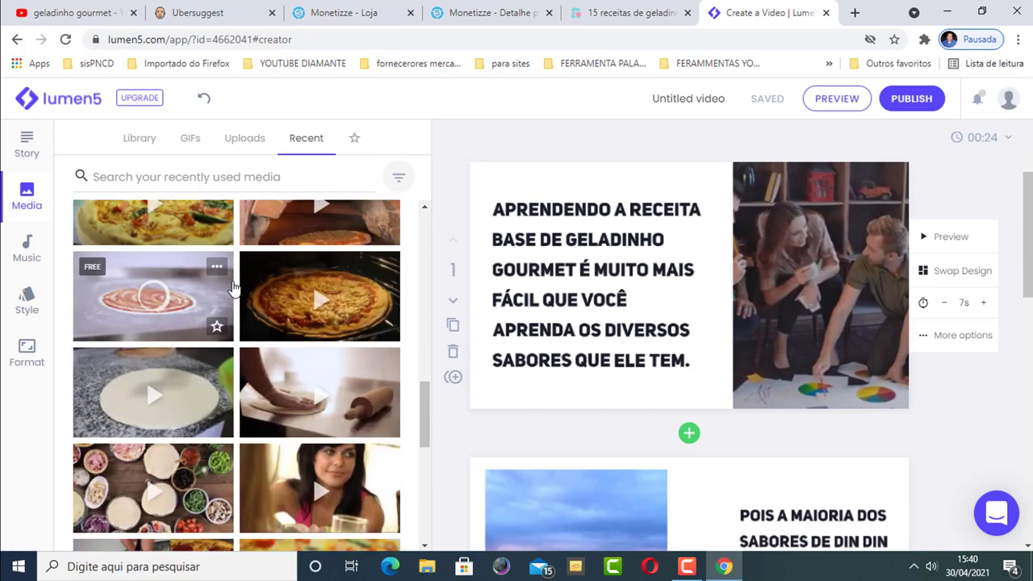
scroll(232, 286, "down", 3)
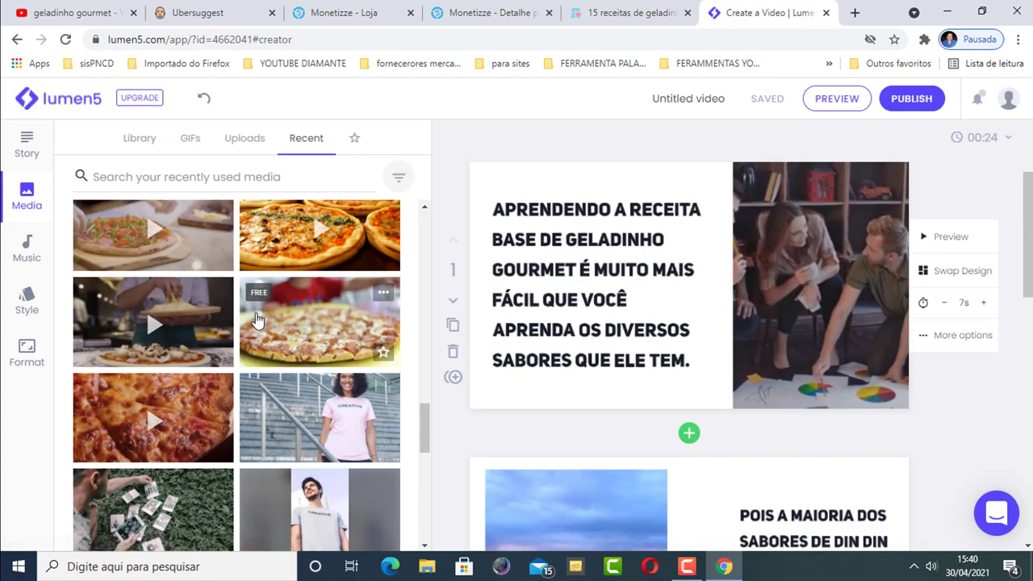
scroll(258, 320, "up", 3)
scroll(258, 320, "up", 5)
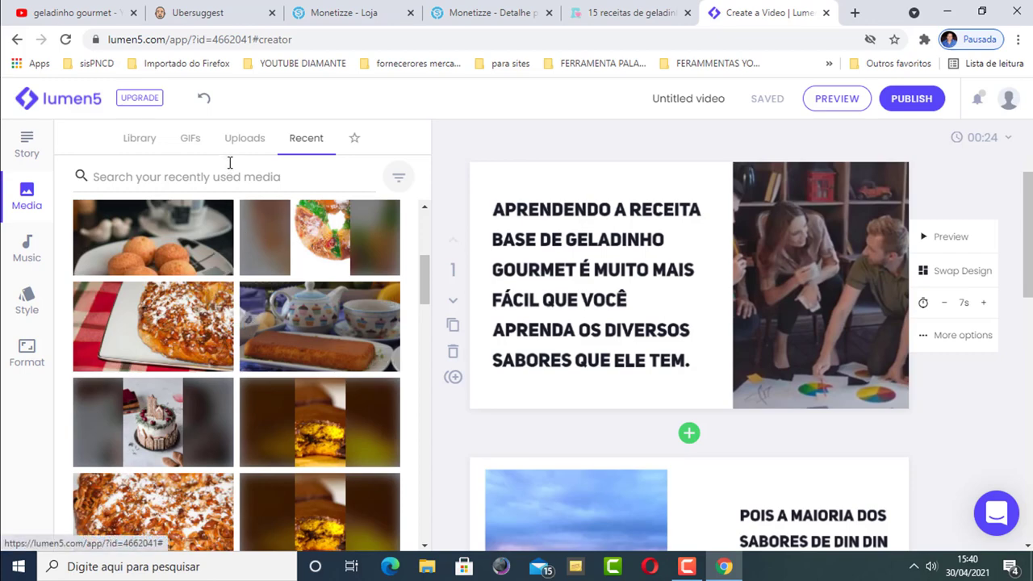
Step: Save the geladinho plate photo above the base recipe on the recipe web page to the Desktop as geladinho-768x435
left_click(613, 15)
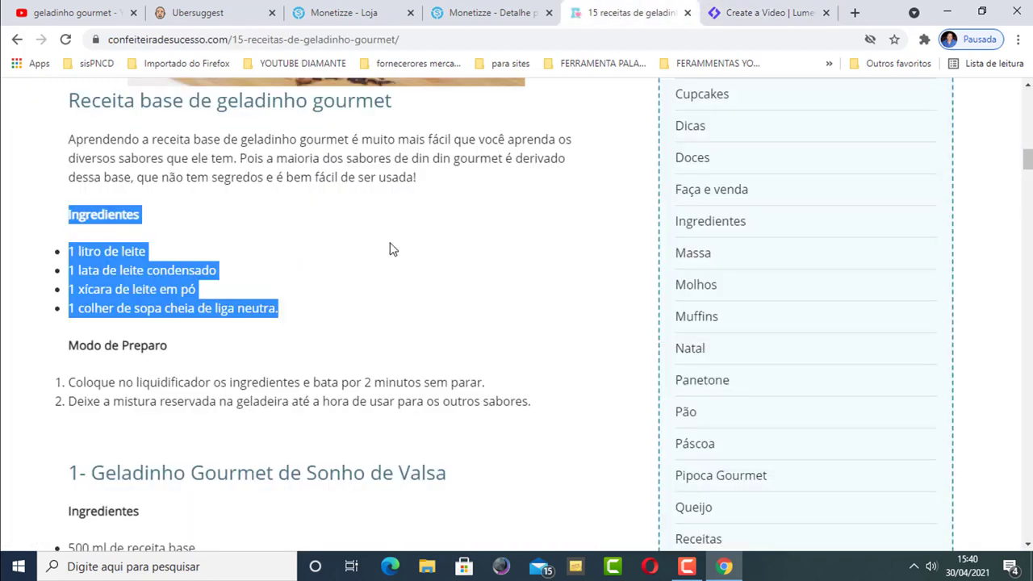
scroll(390, 246, "up", 4)
right_click(321, 231)
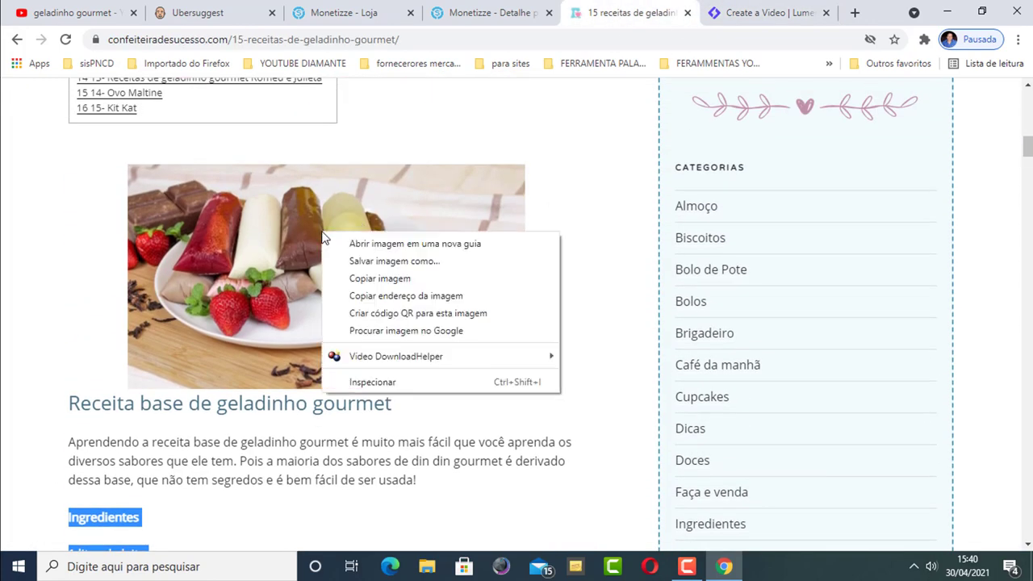
left_click(395, 261)
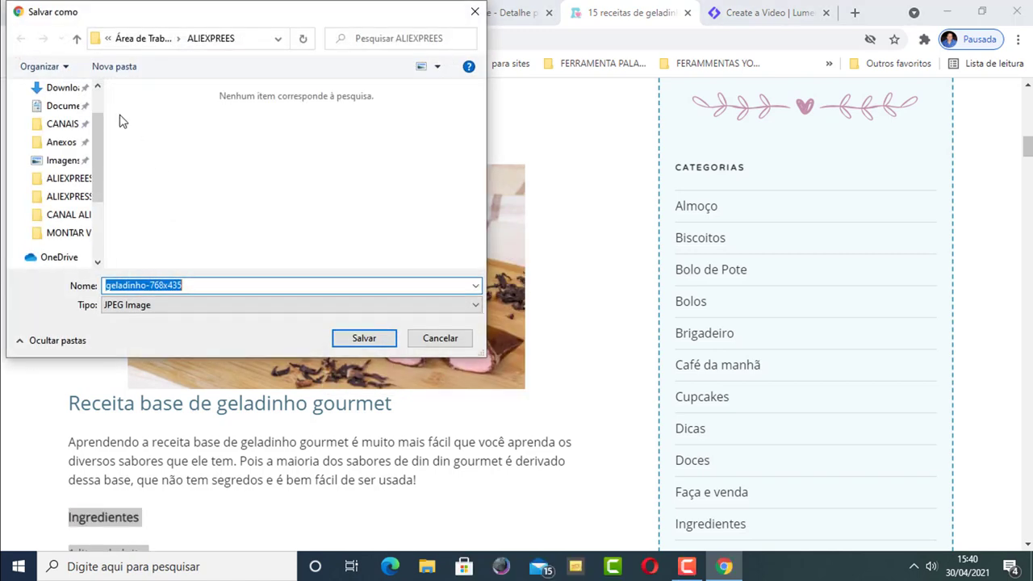
scroll(103, 113, "up", 2)
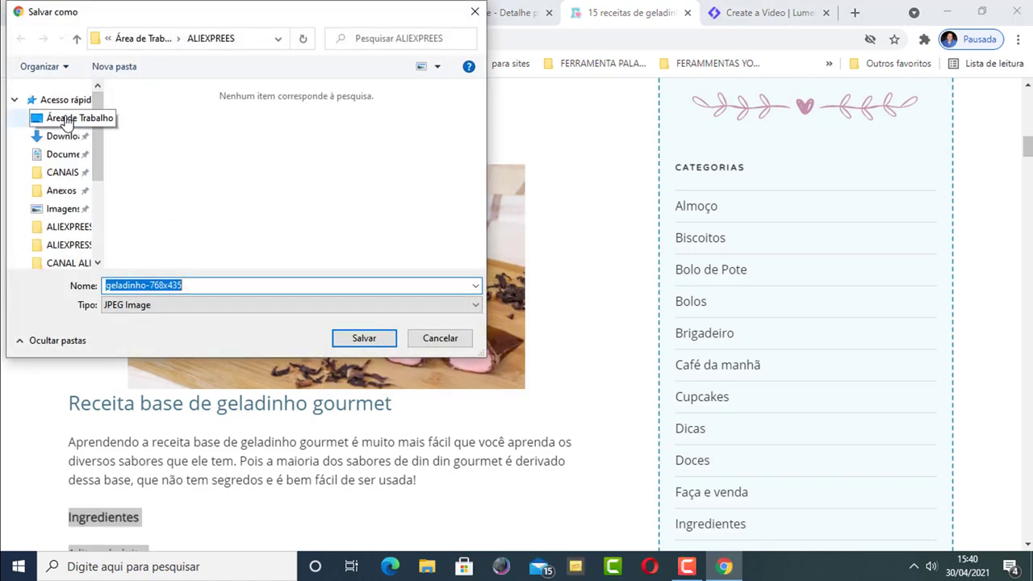
left_click(50, 116)
left_click(370, 339)
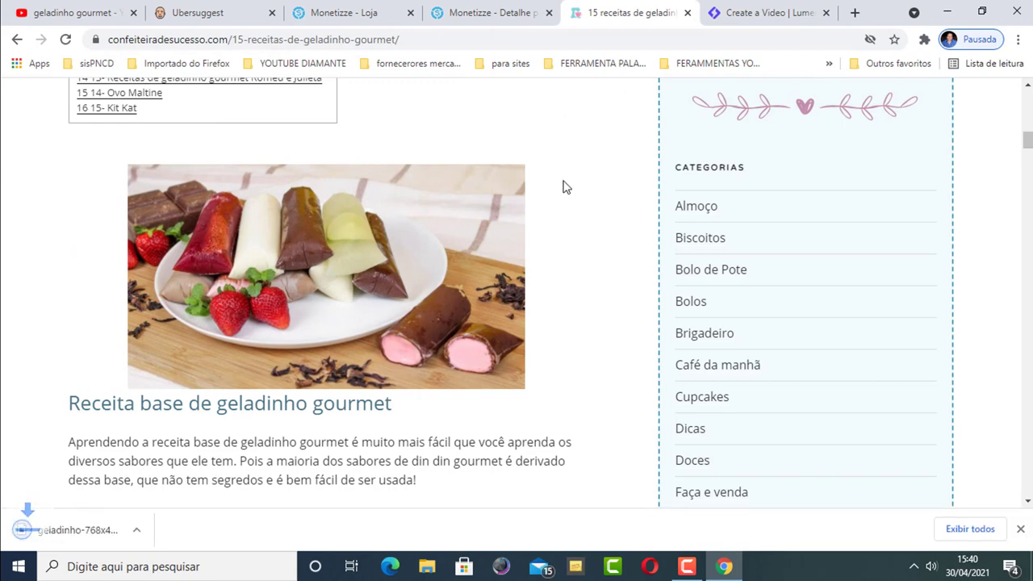
Step: Return to the Lumen5 project and start uploading an image from the computer to the uploaded media
left_click(763, 10)
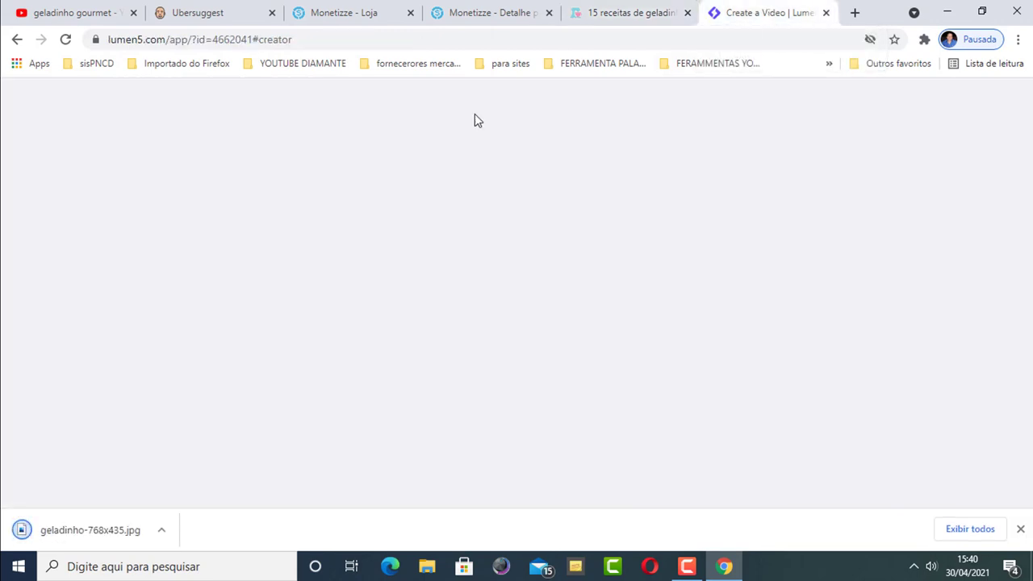
left_click(250, 138)
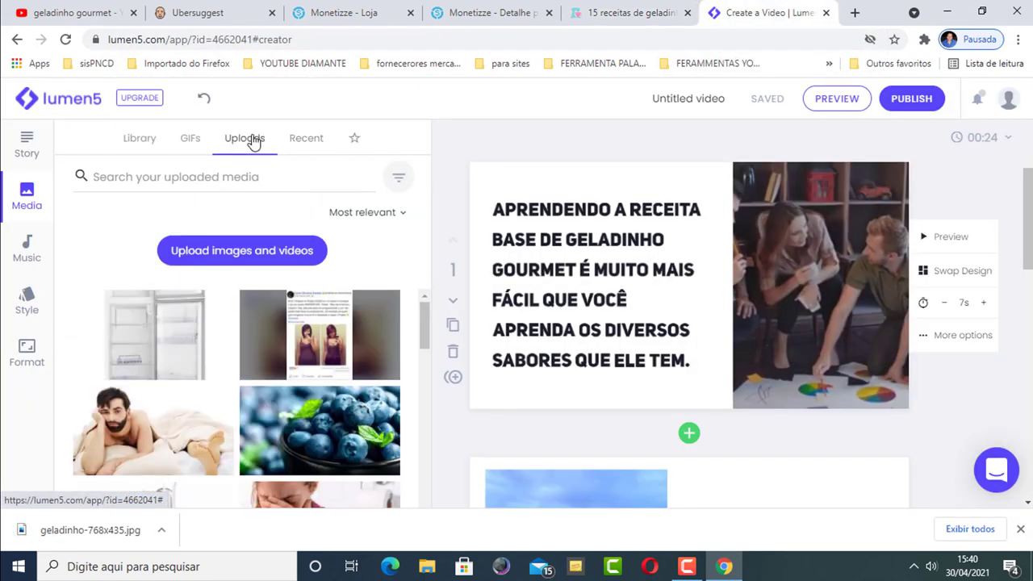
left_click(218, 253)
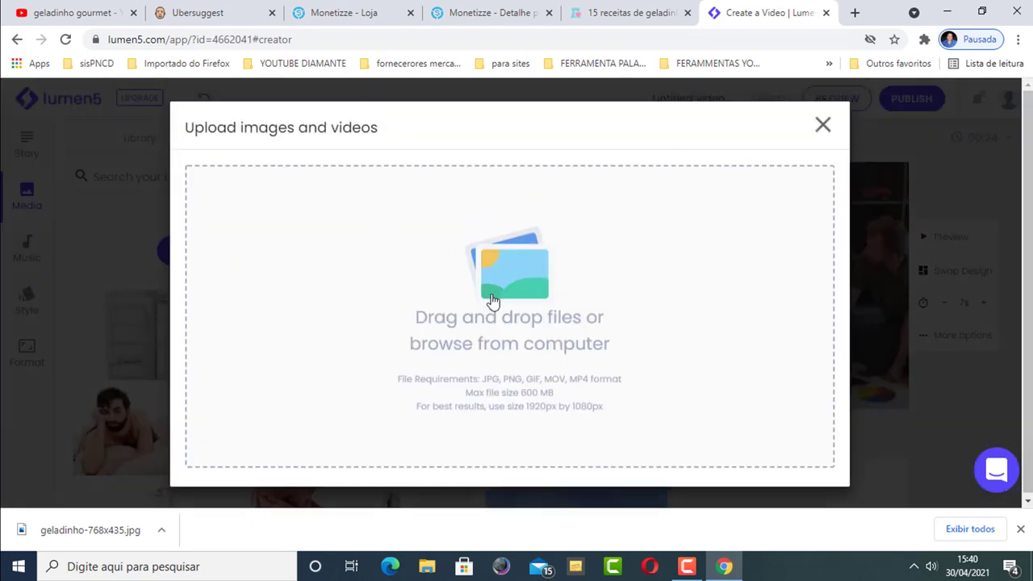
left_click(516, 279)
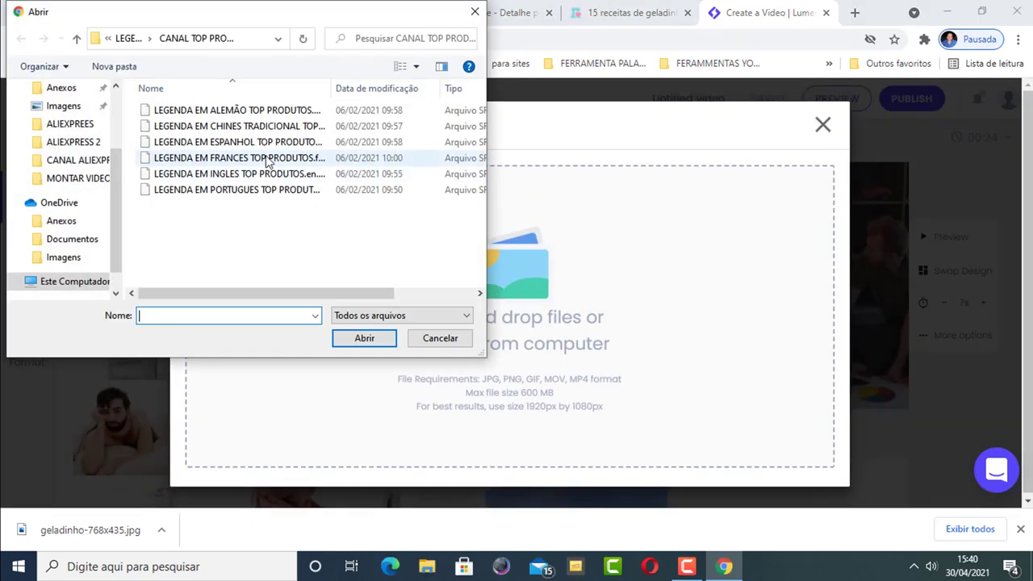
Step: Choose the geladinho-768x435 image from the Desktop and upload it to the project's media with no credits
scroll(105, 112, "up", 2)
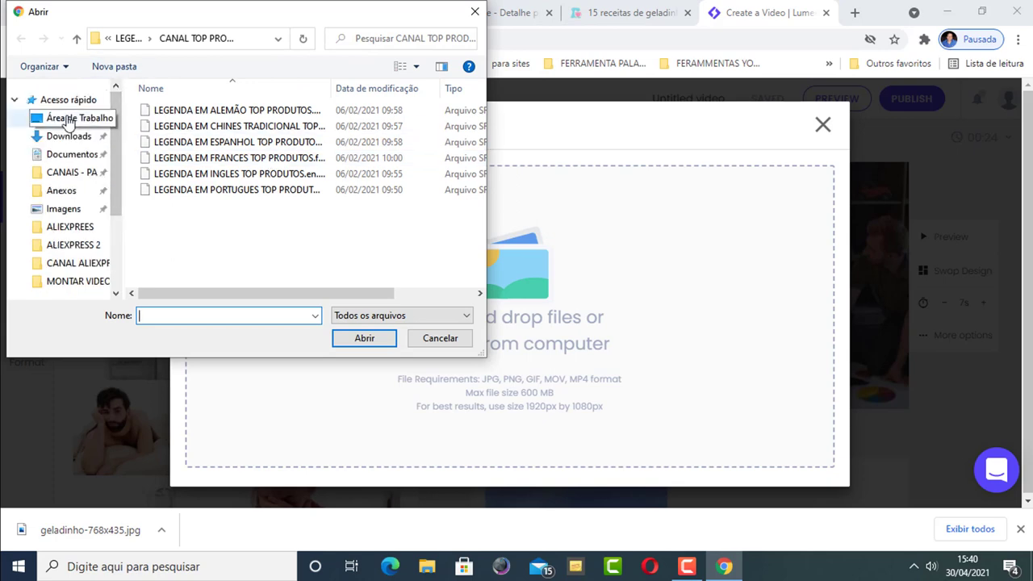
left_click(78, 125)
scroll(382, 201, "down", 10)
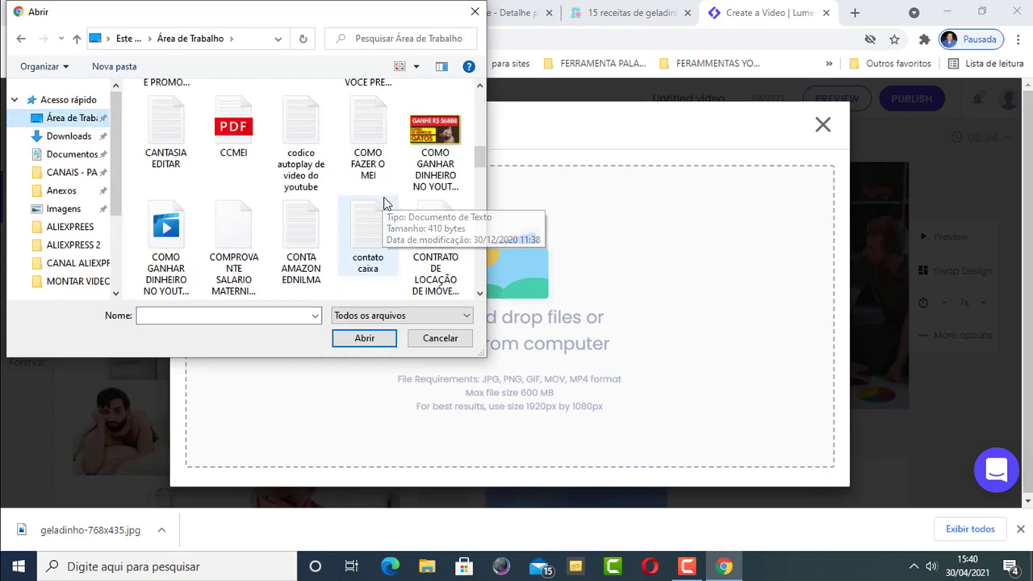
scroll(384, 203, "down", 10)
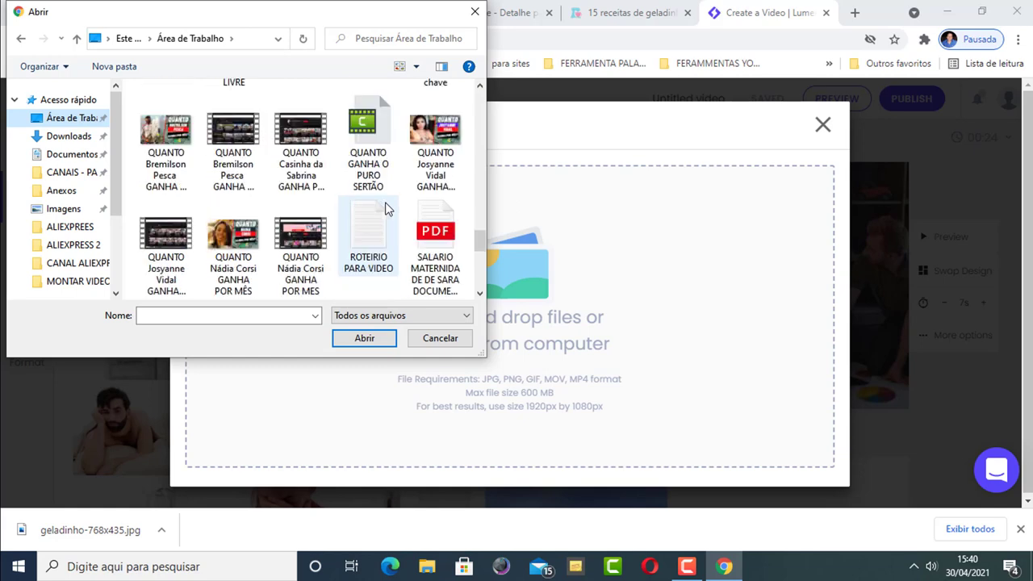
scroll(386, 205, "down", 3)
scroll(387, 207, "up", 3)
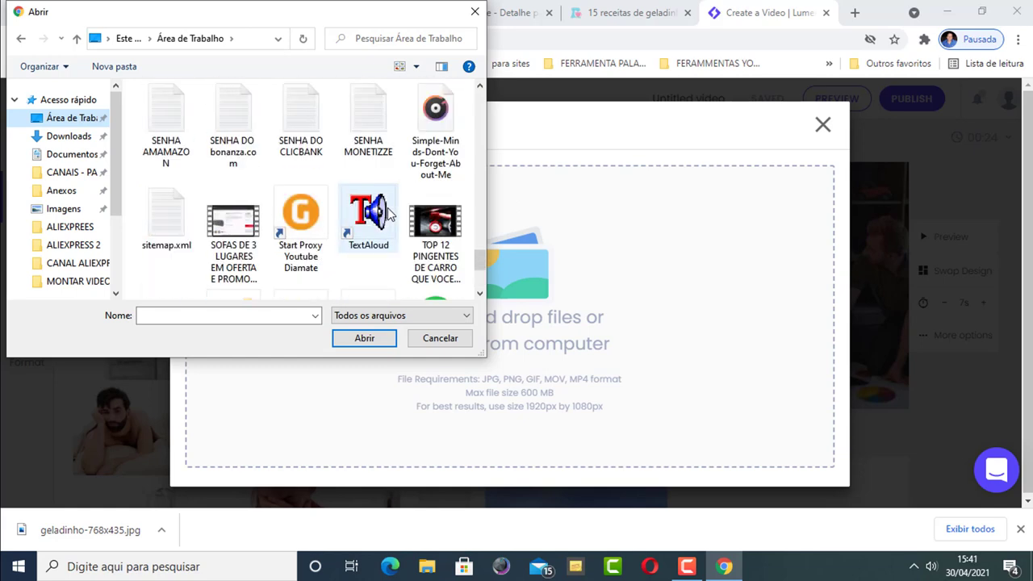
scroll(387, 207, "up", 3)
left_click(77, 117)
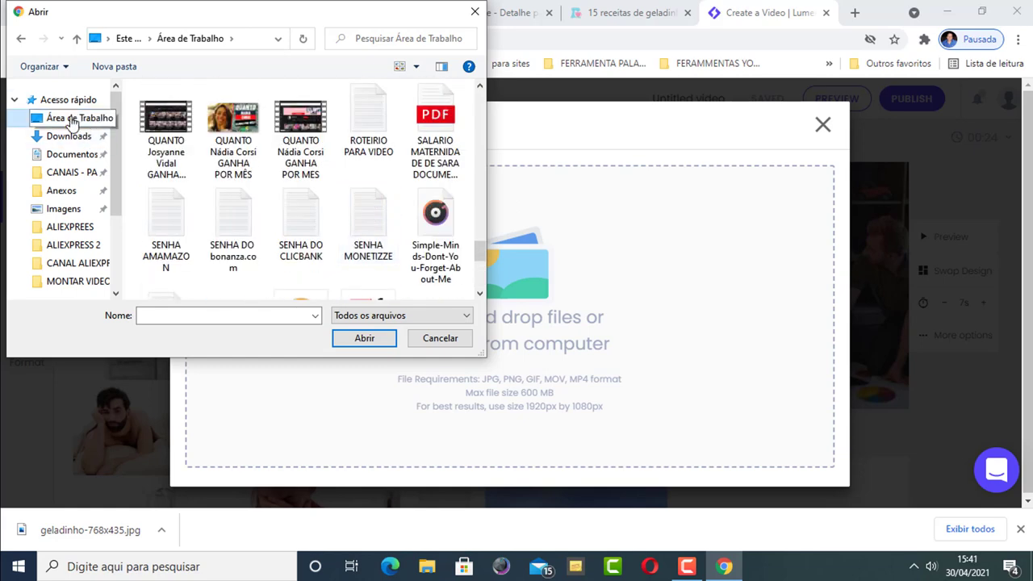
scroll(363, 180, "down", 8)
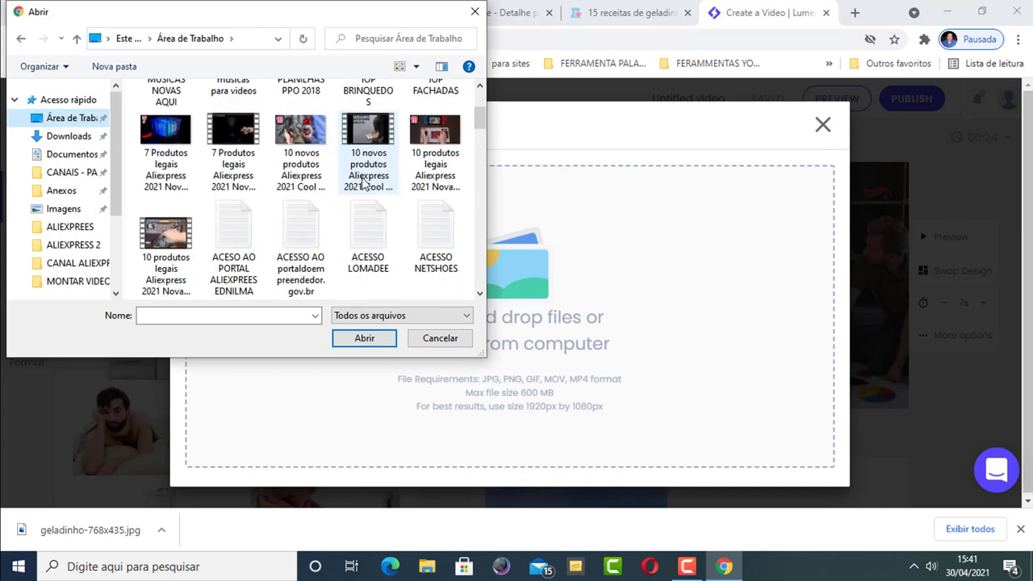
scroll(362, 184, "down", 5)
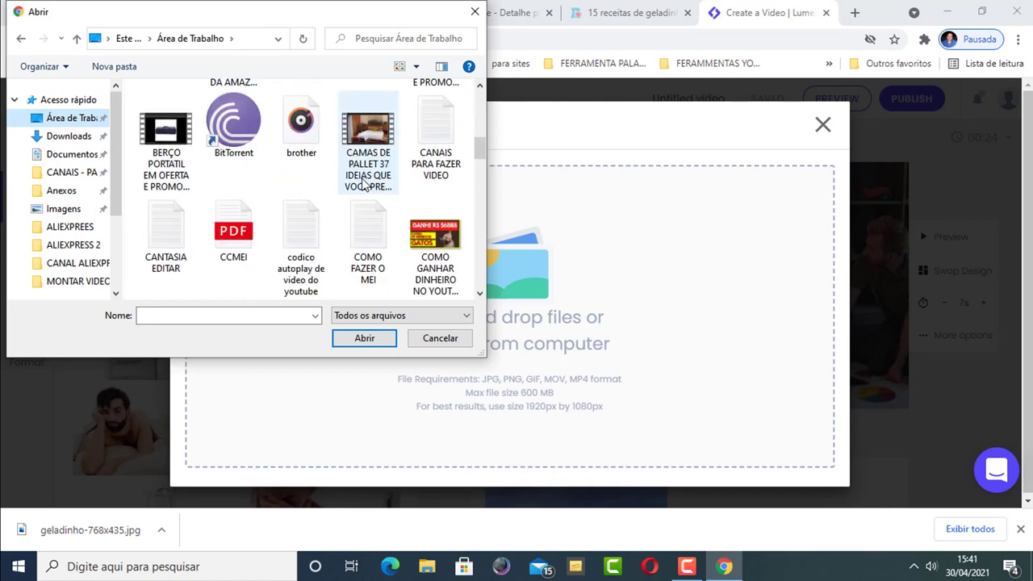
scroll(362, 184, "up", 1)
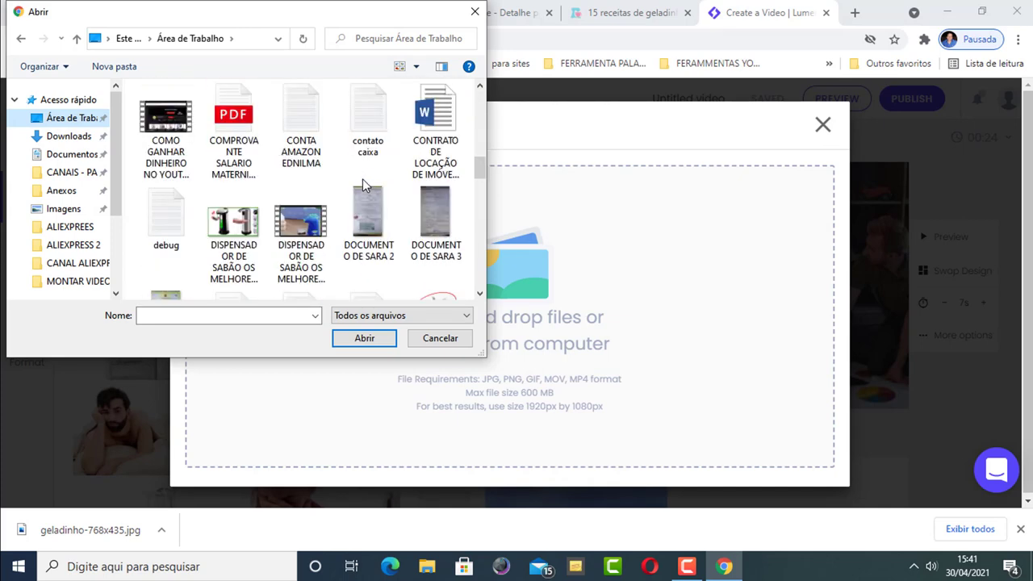
scroll(362, 184, "down", 5)
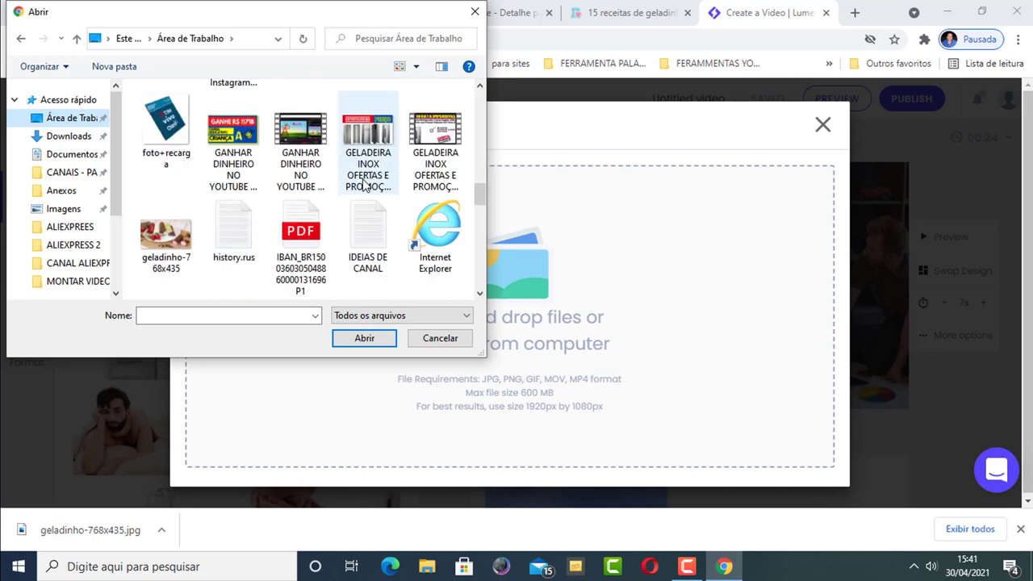
scroll(362, 184, "down", 1)
left_click(165, 130)
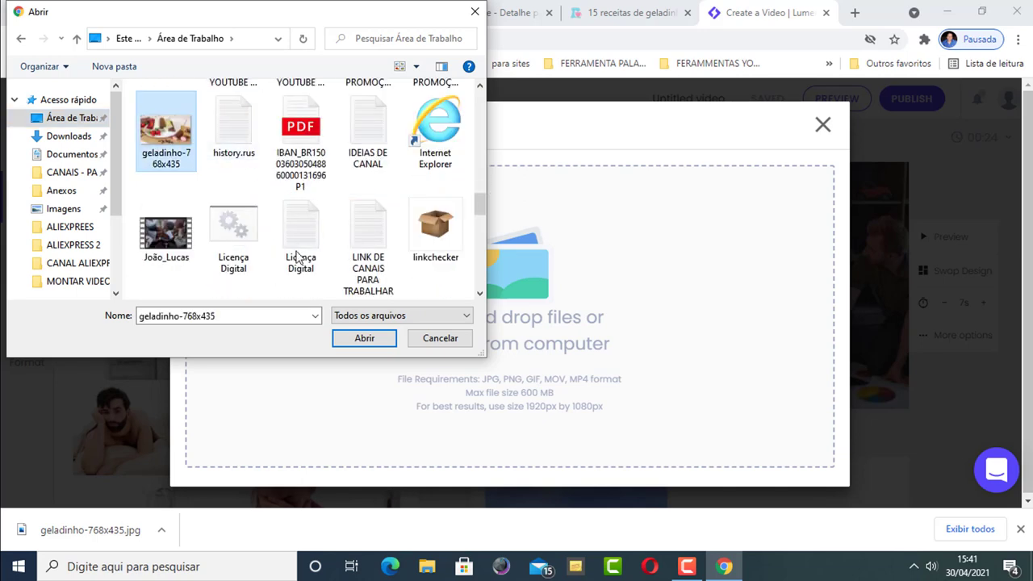
left_click(364, 338)
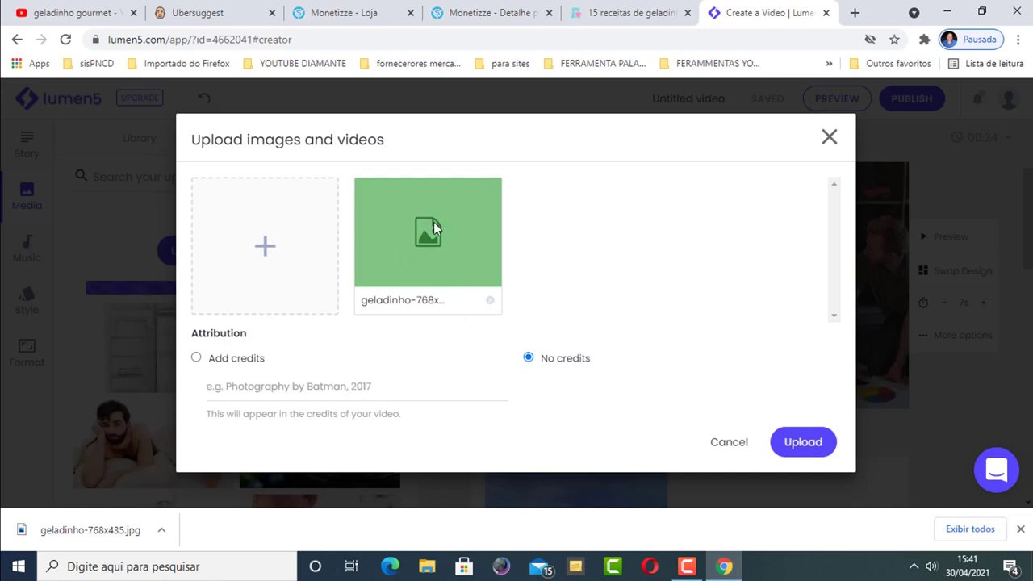
left_click(803, 442)
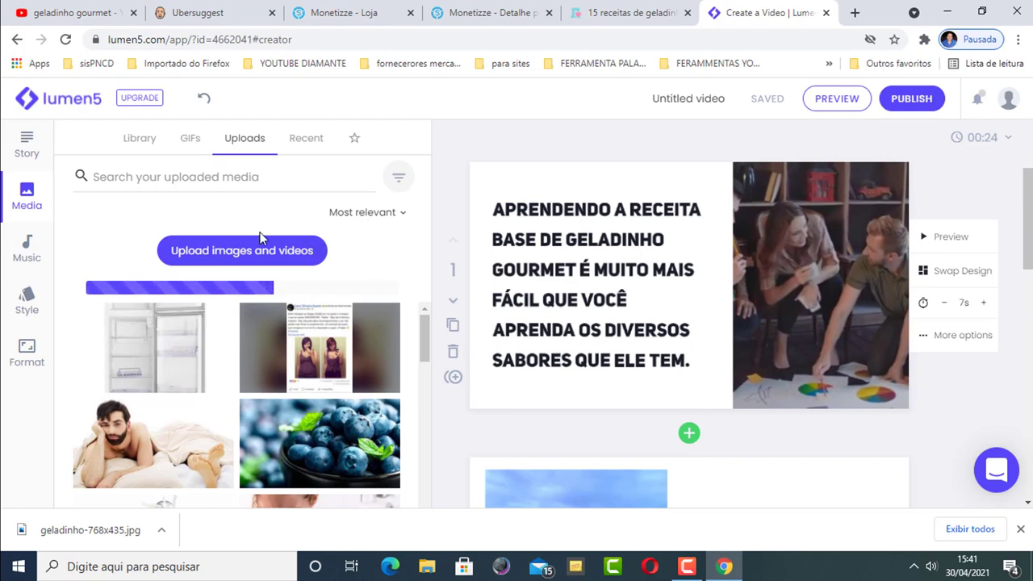
Step: Look through the stock library, the recently used media and the uploads for the geladinho photo
left_click(141, 141)
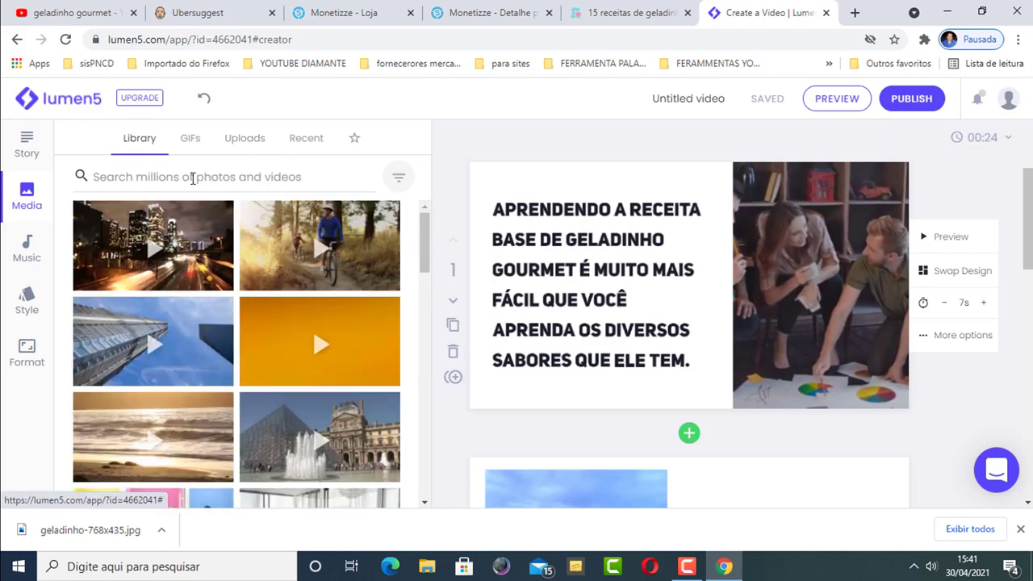
left_click(301, 141)
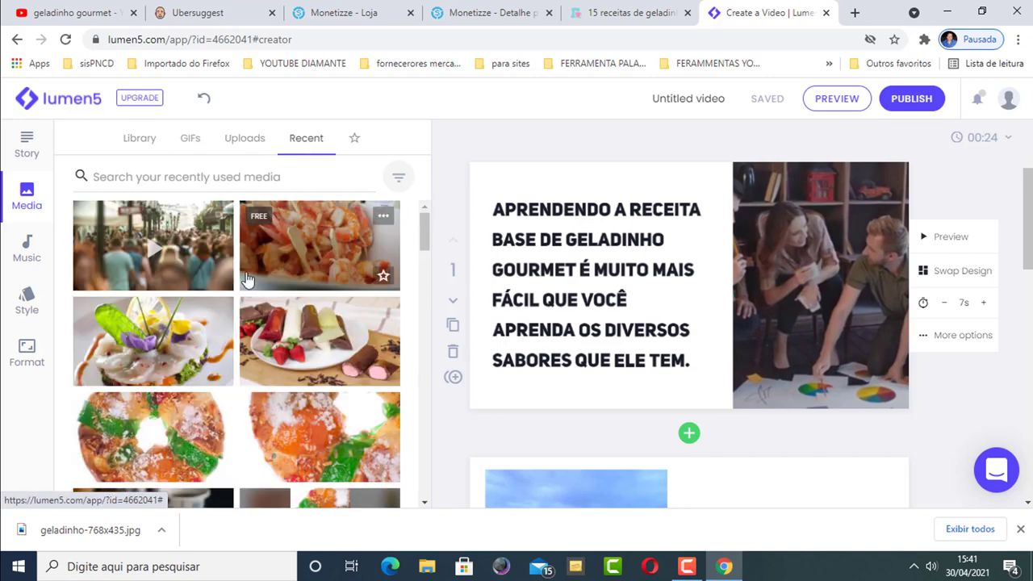
left_click(246, 139)
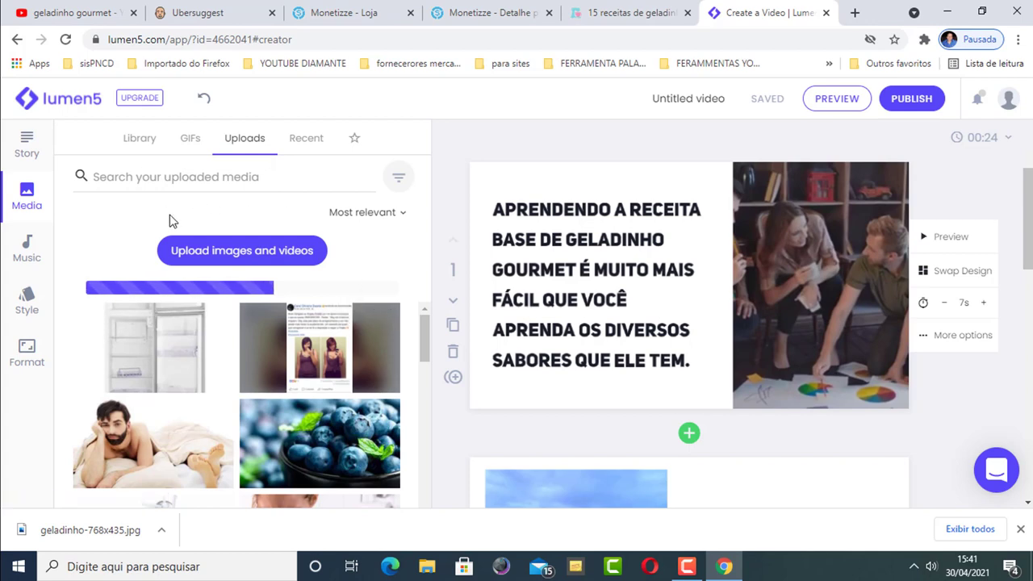
Step: Search the stock photo and video library for "geladinha", and clear the search term
left_click(139, 137)
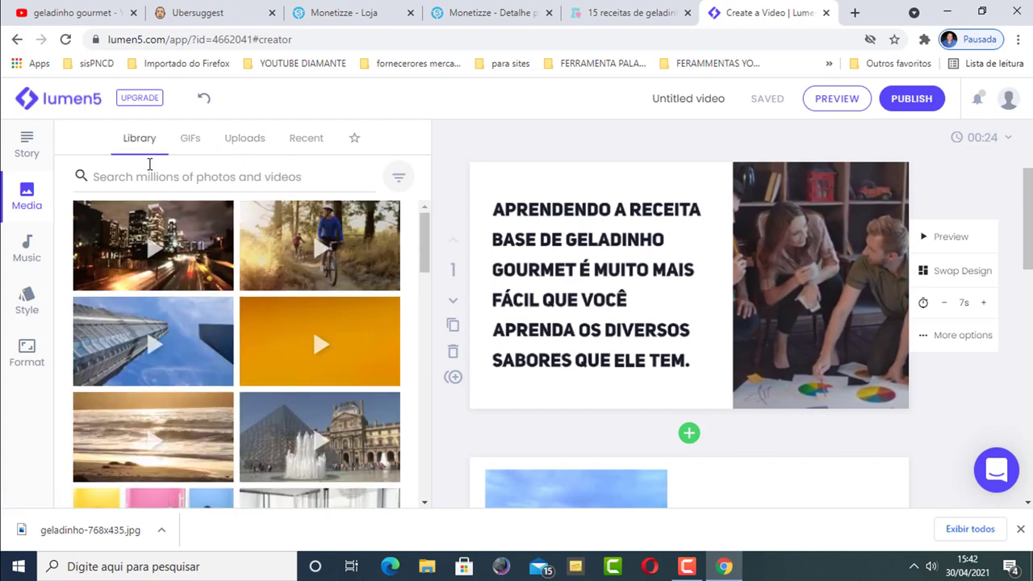
left_click(162, 177)
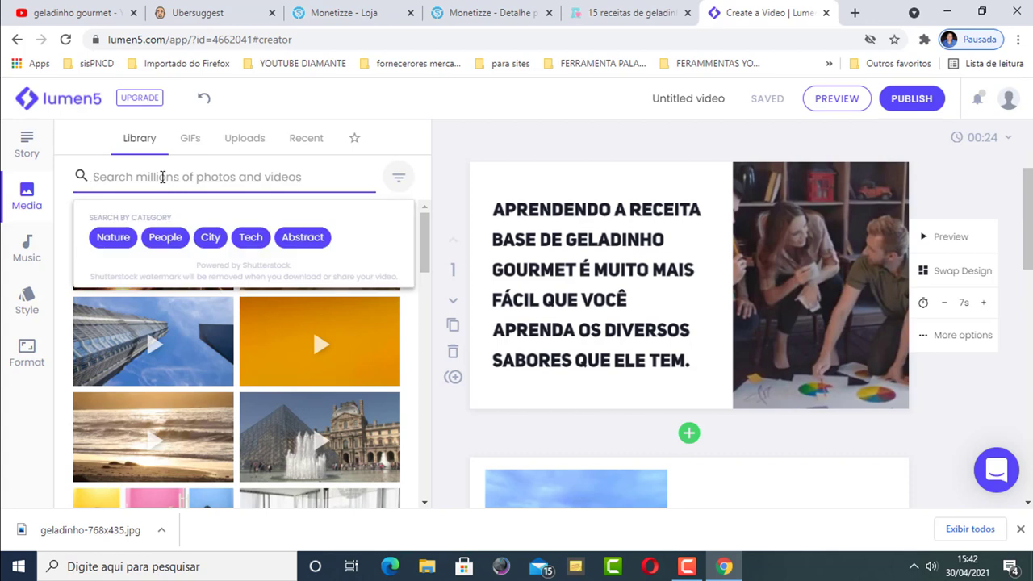
type("ge")
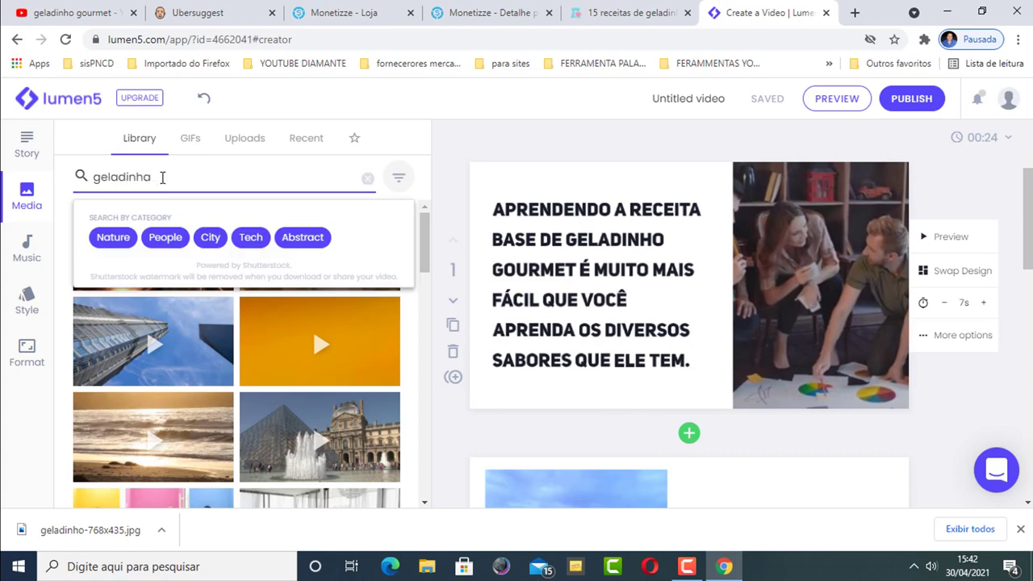
type("ladinho")
key("BackSpace")
type("a")
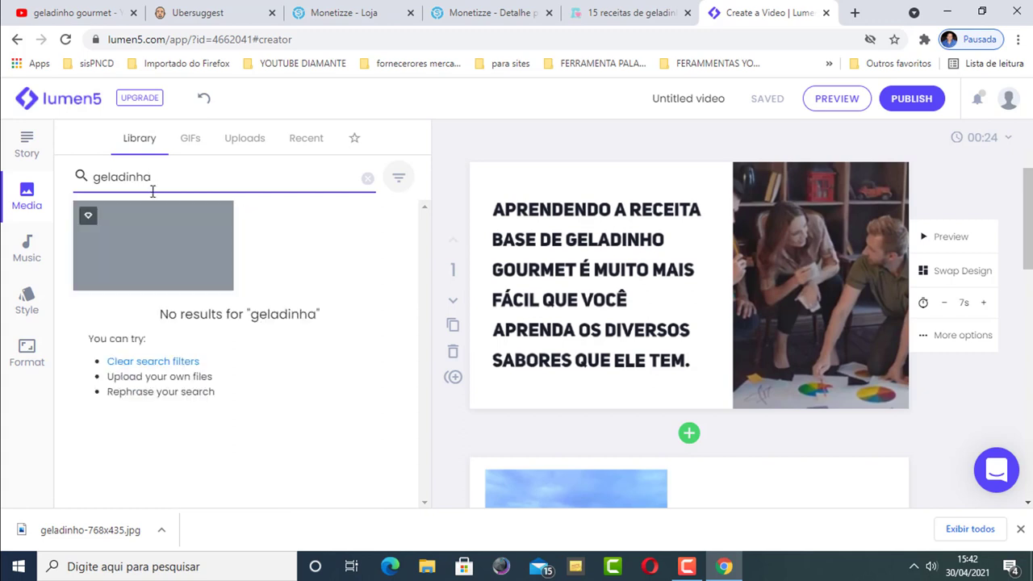
key("BackSpace")
type("o")
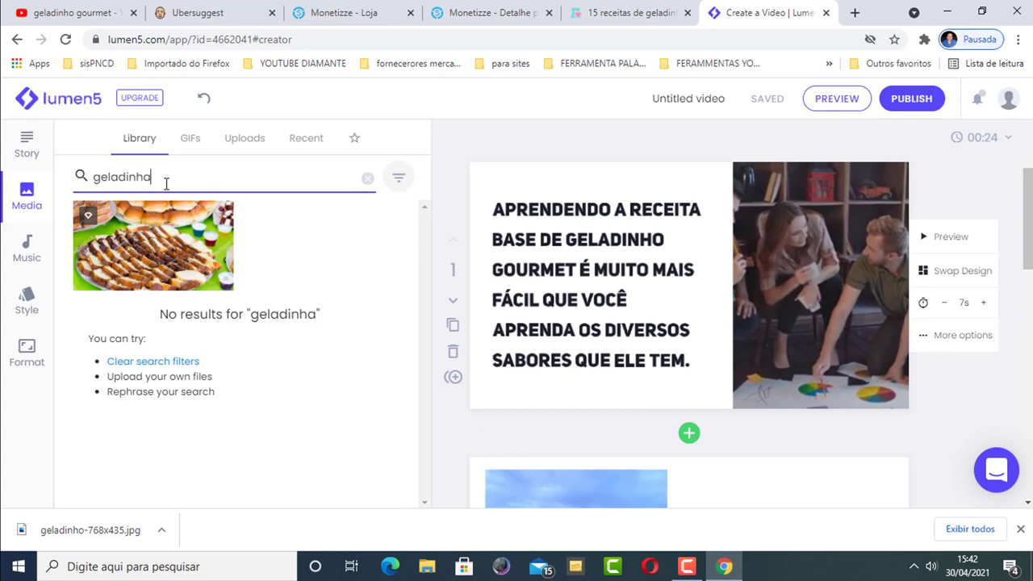
left_click(79, 183)
key("BackSpace")
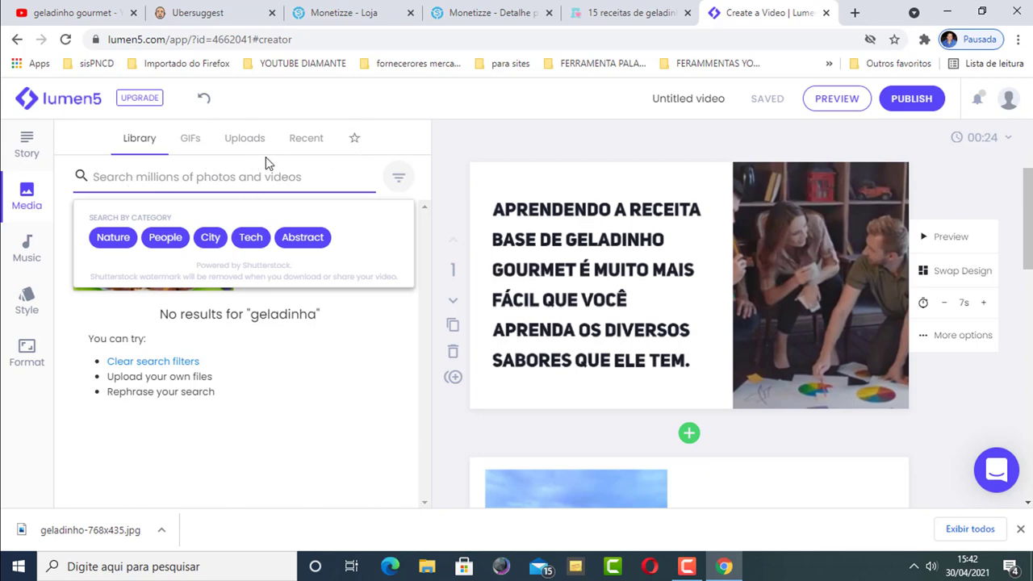
Step: Replace scene 1's picture with the uploaded geladinho plate photo
left_click(243, 140)
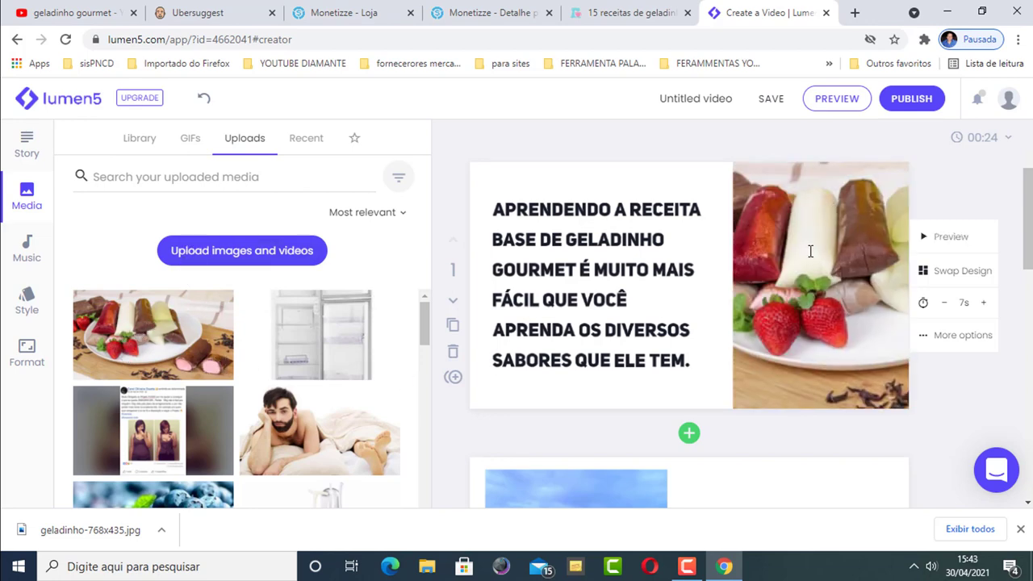
scroll(767, 266, "up", 2)
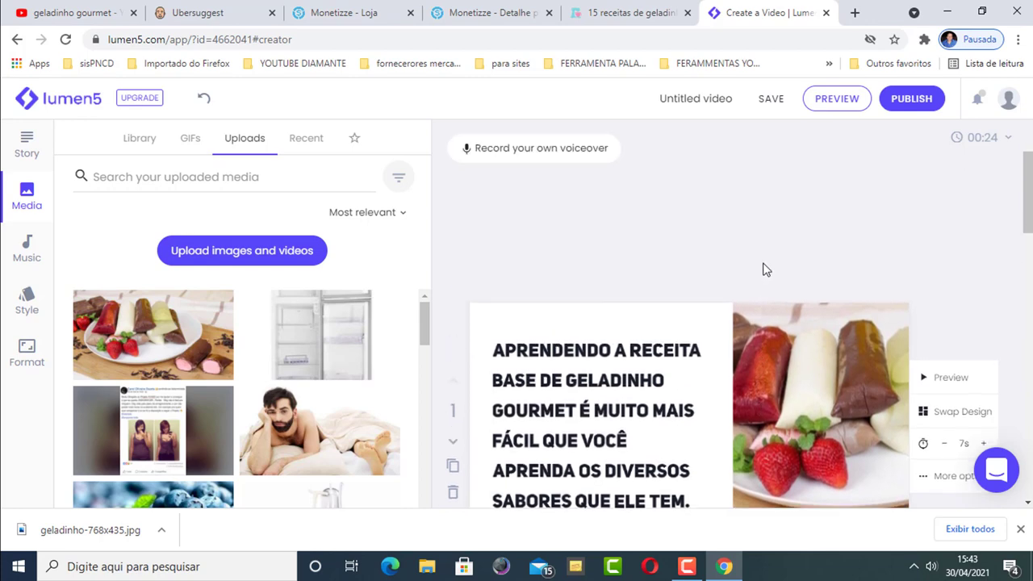
scroll(766, 270, "down", 2)
scroll(732, 266, "down", 2)
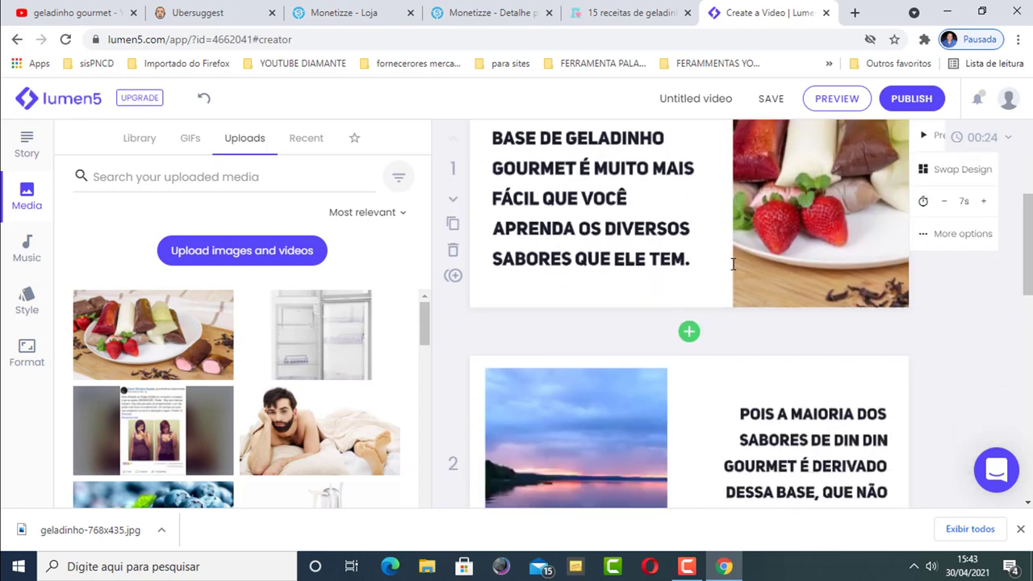
scroll(816, 233, "up", 2)
scroll(817, 234, "down", 2)
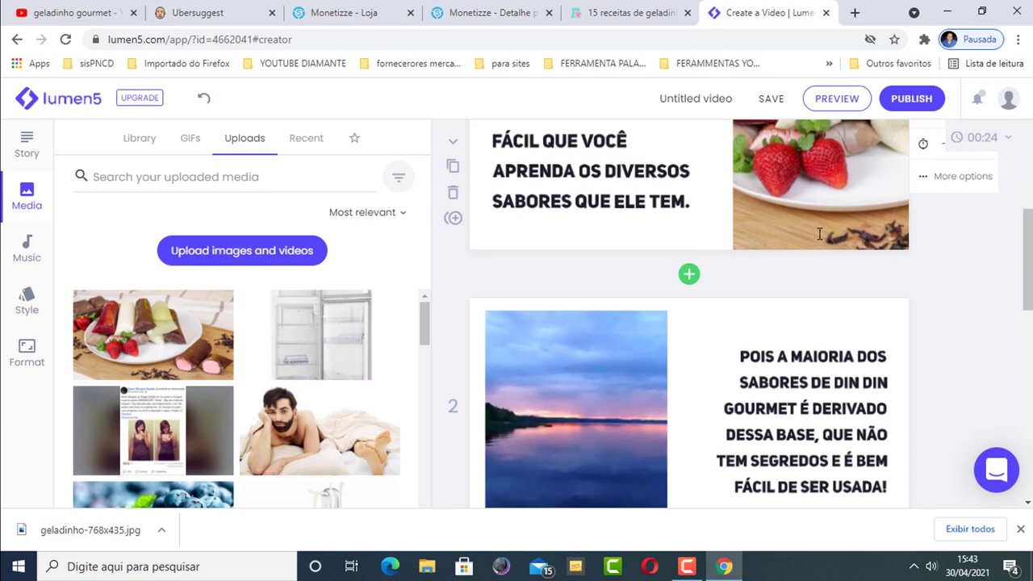
scroll(819, 234, "up", 2)
Step: Replace the sunset picture in scene 2 and the crowd picture in scene 3 with the uploaded geladinho photo
scroll(631, 299, "down", 4)
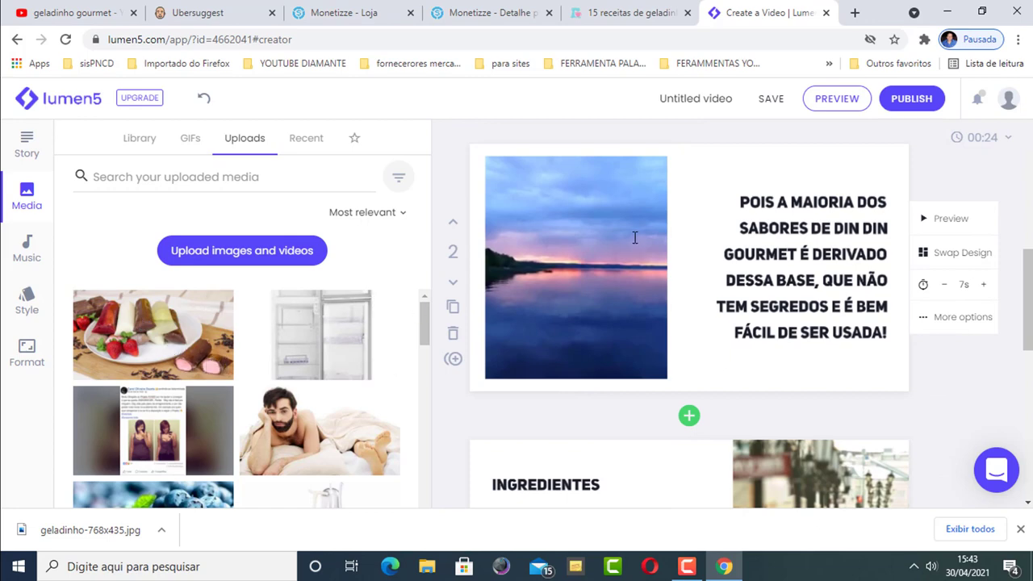
left_click_drag(161, 339, 576, 232)
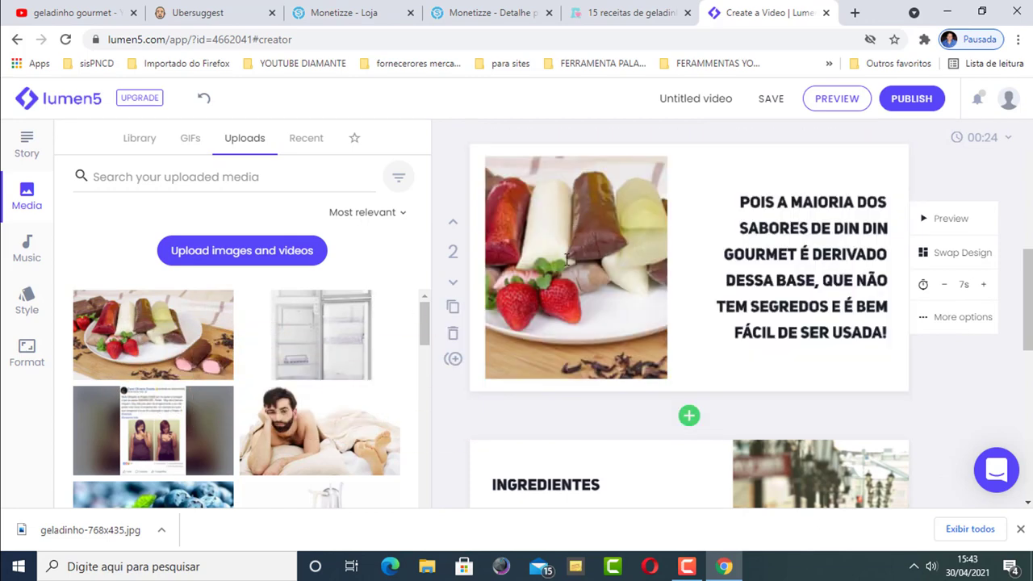
scroll(596, 315, "down", 3)
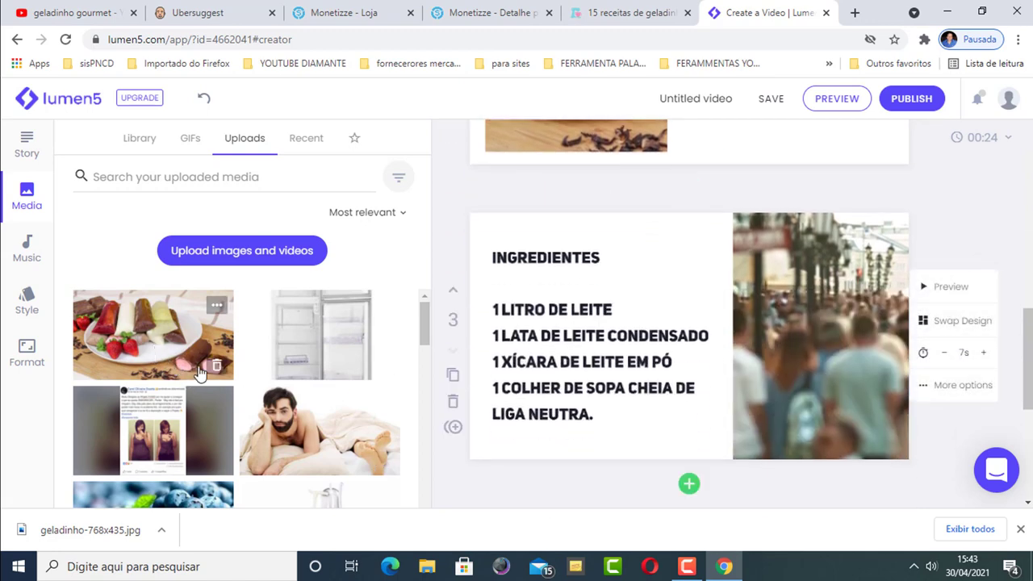
left_click_drag(200, 373, 817, 393)
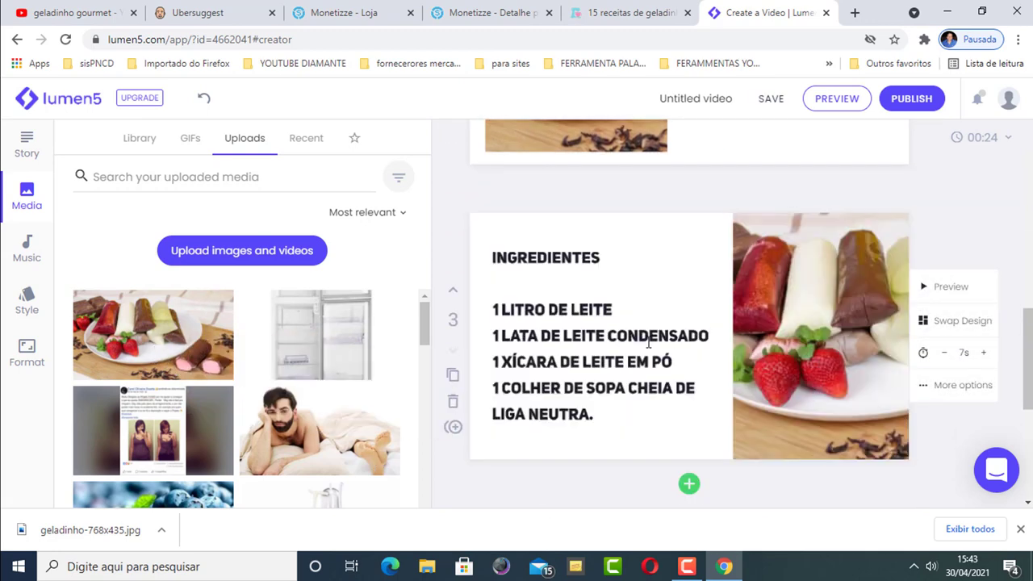
Step: Review the scenes with their new geladinho pictures and play the preview of scene 1
scroll(652, 319, "up", 6)
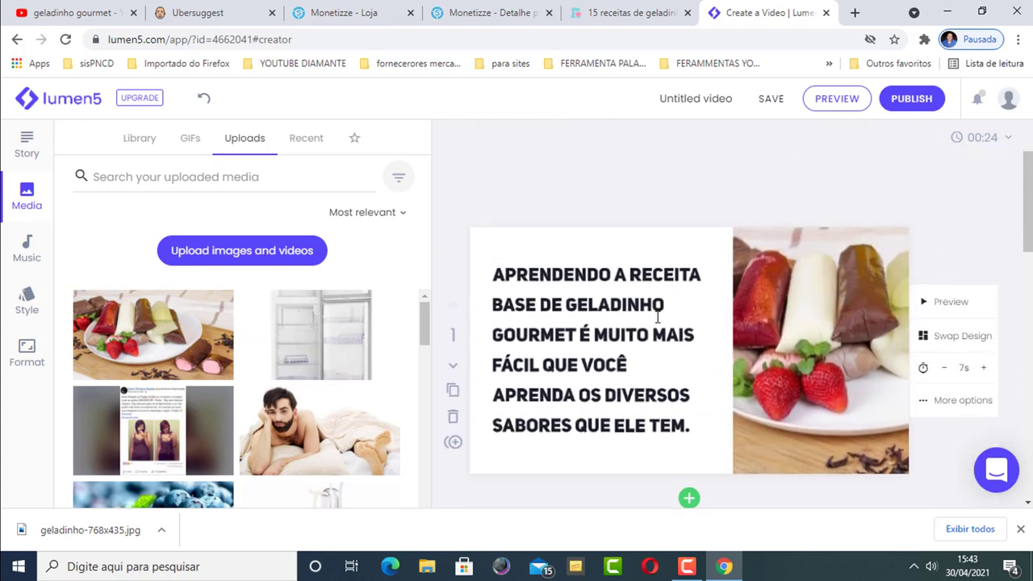
scroll(657, 317, "down", 1)
scroll(658, 317, "up", 2)
scroll(657, 317, "down", 2)
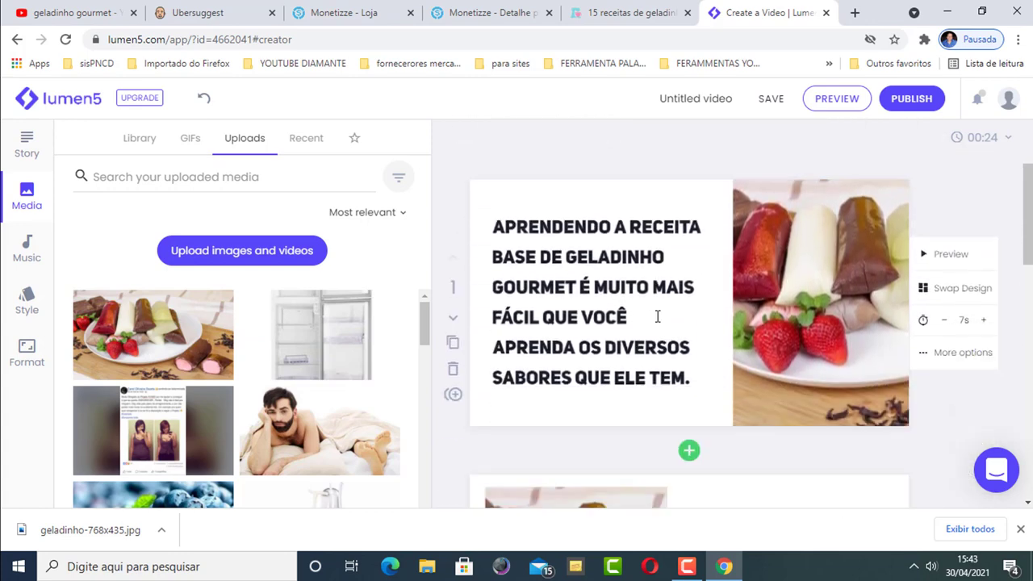
scroll(658, 317, "down", 1)
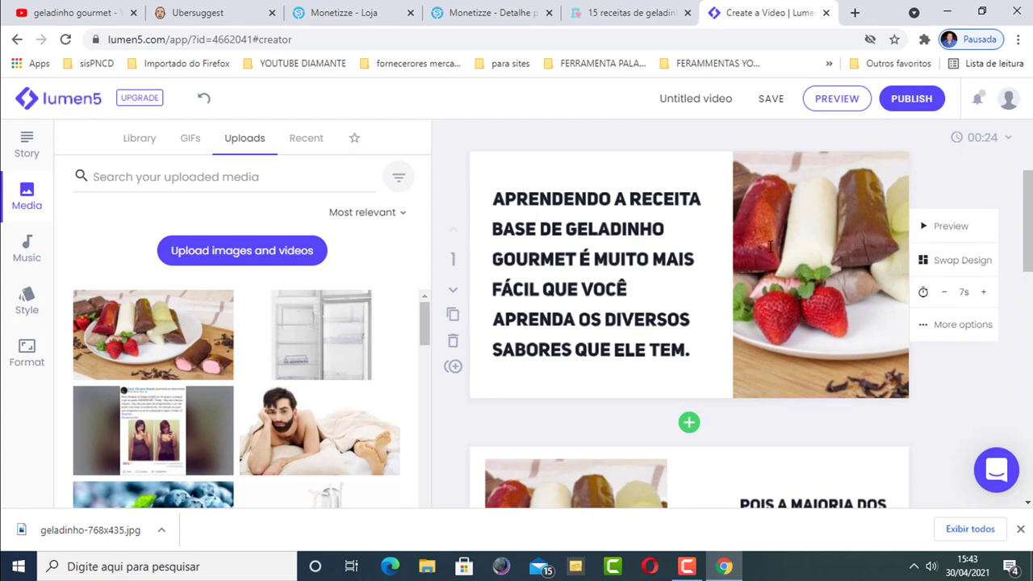
scroll(769, 246, "up", 2)
scroll(771, 255, "down", 2)
scroll(829, 239, "down", 2)
scroll(830, 239, "up", 3)
scroll(829, 239, "down", 3)
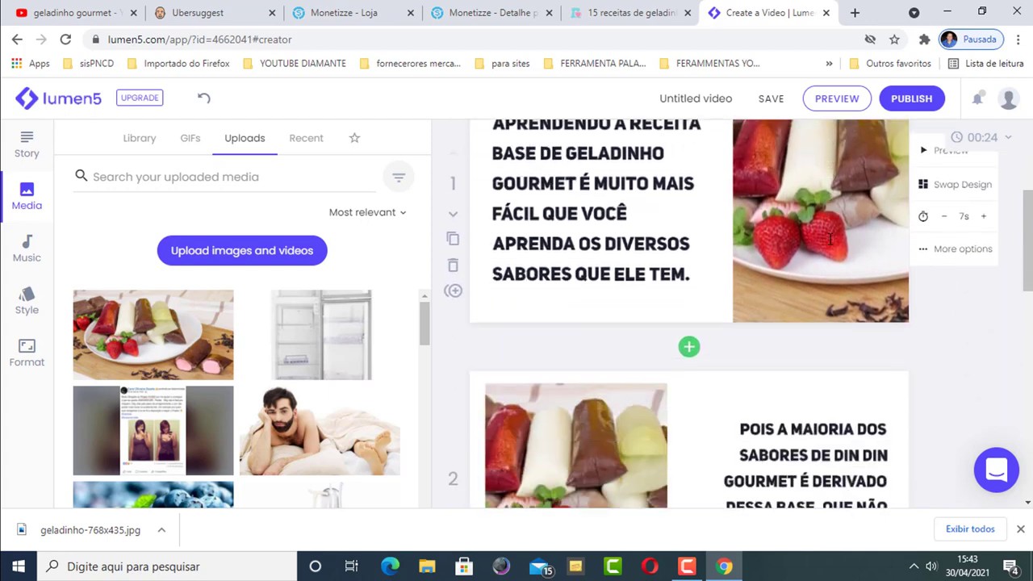
scroll(829, 239, "up", 2)
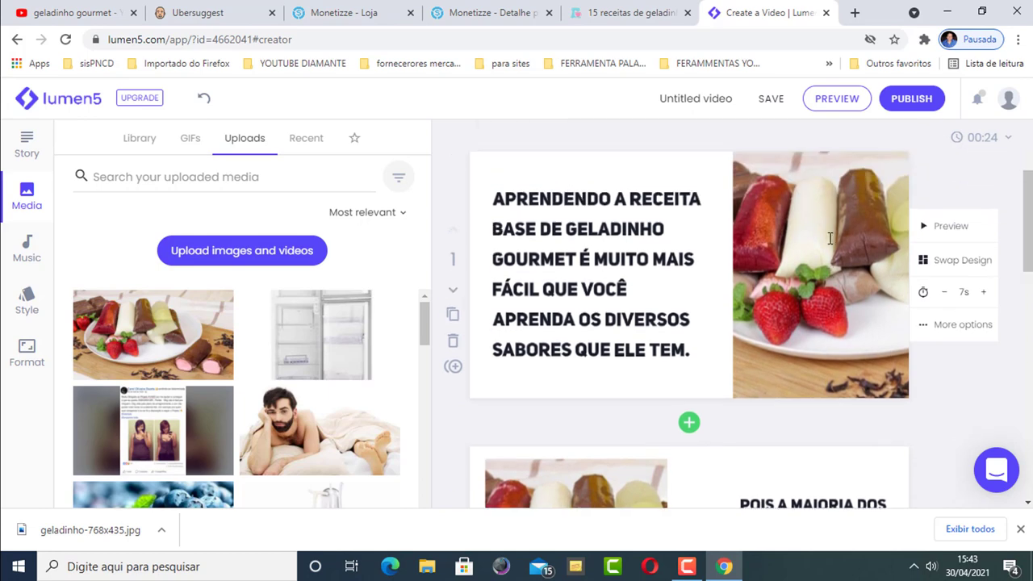
left_click(949, 230)
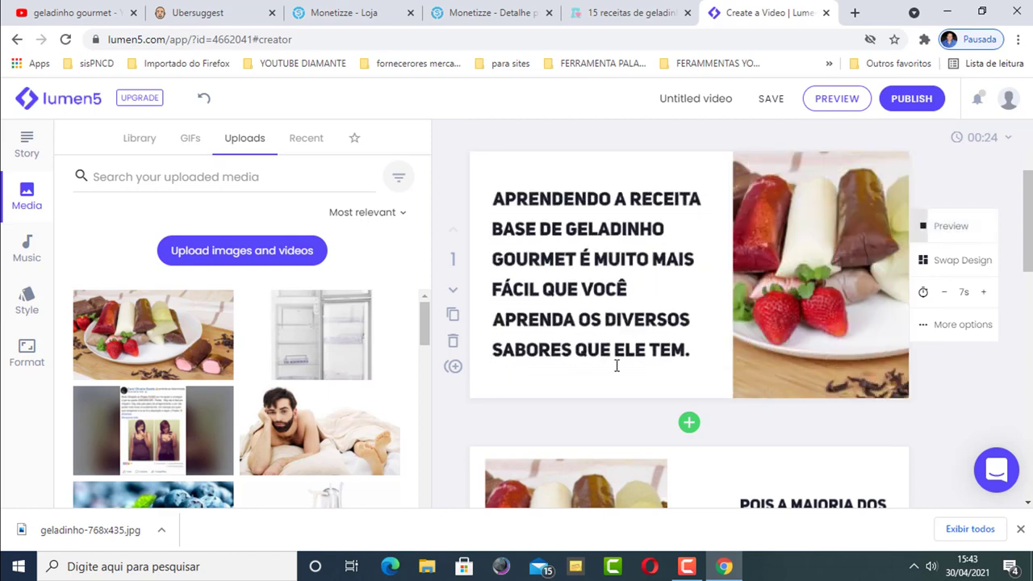
Step: Replay the preview of scene 1 to check its text and picture animation
left_click(951, 229)
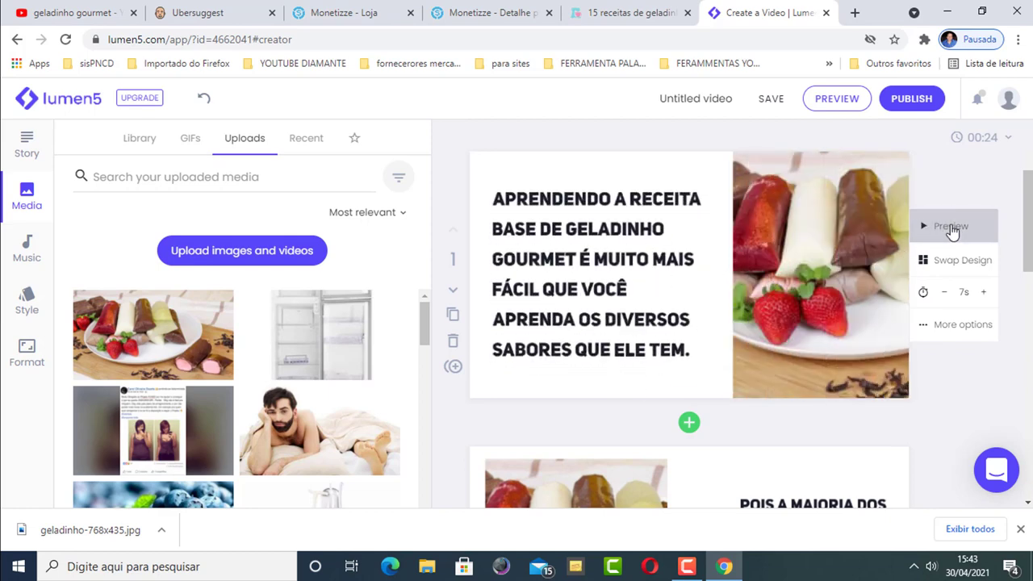
left_click(963, 229)
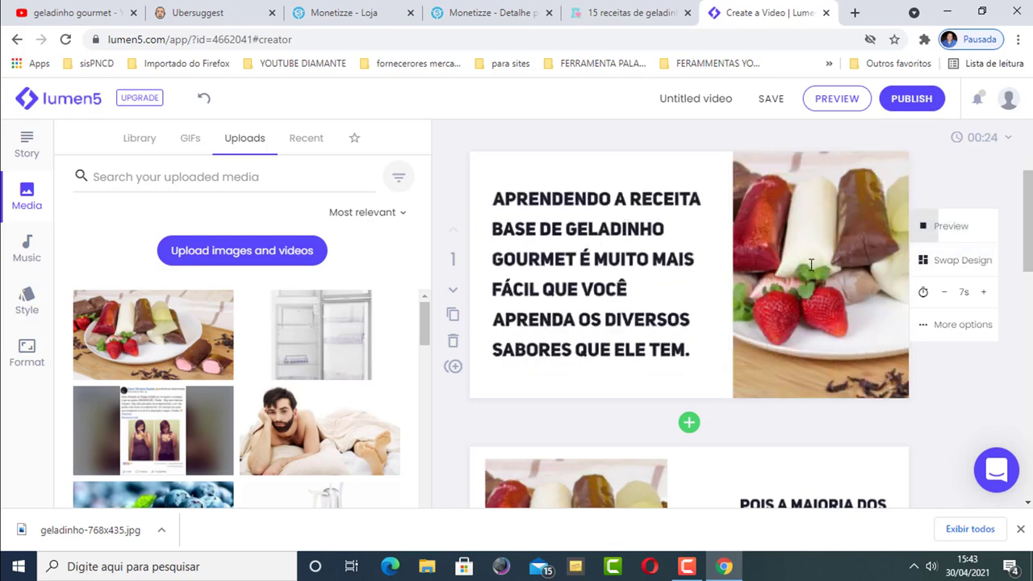
scroll(888, 274, "down", 1)
scroll(952, 307, "up", 1)
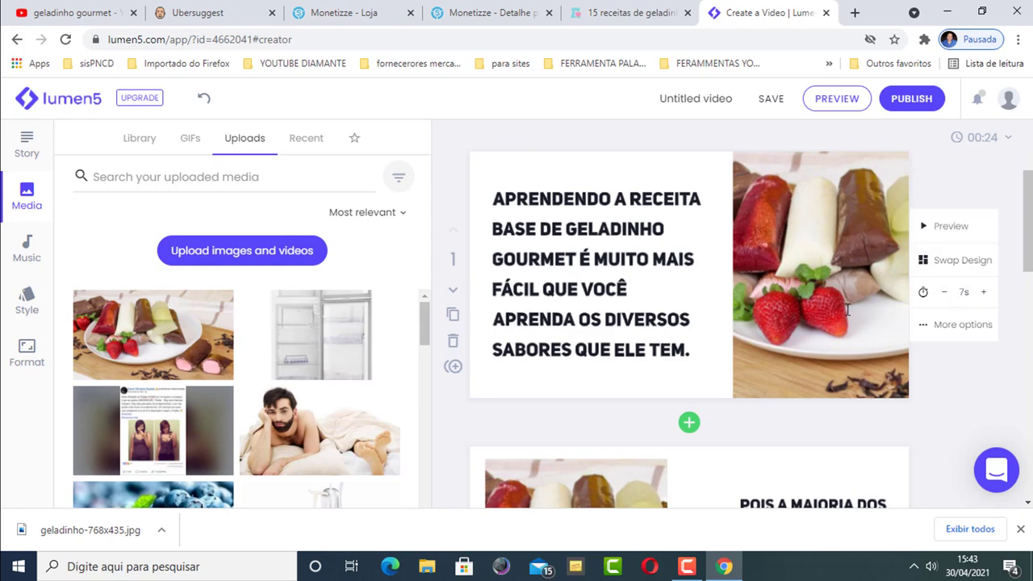
Step: Set scene 1's duration to 6 seconds
left_click(982, 293)
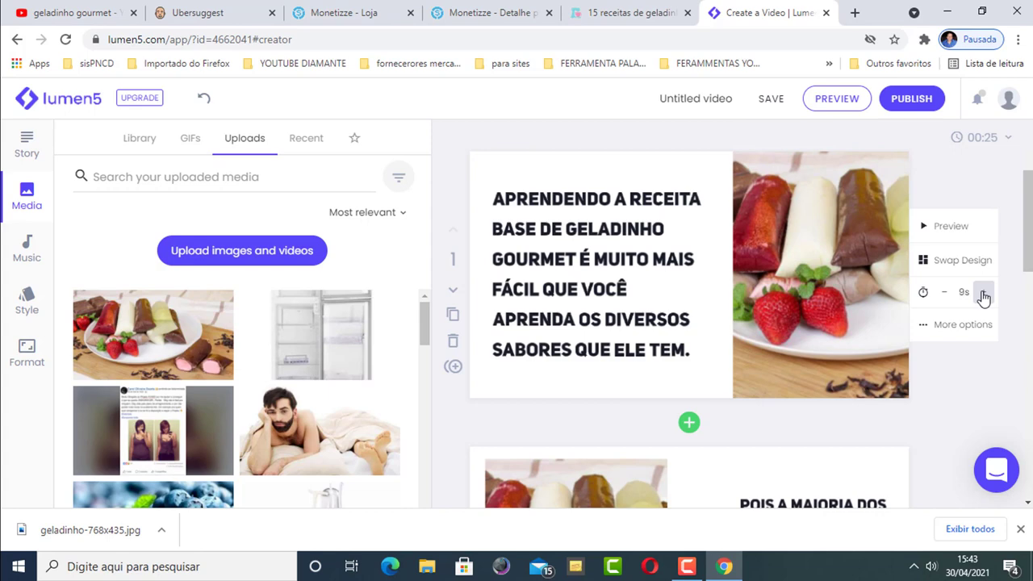
left_click(981, 293)
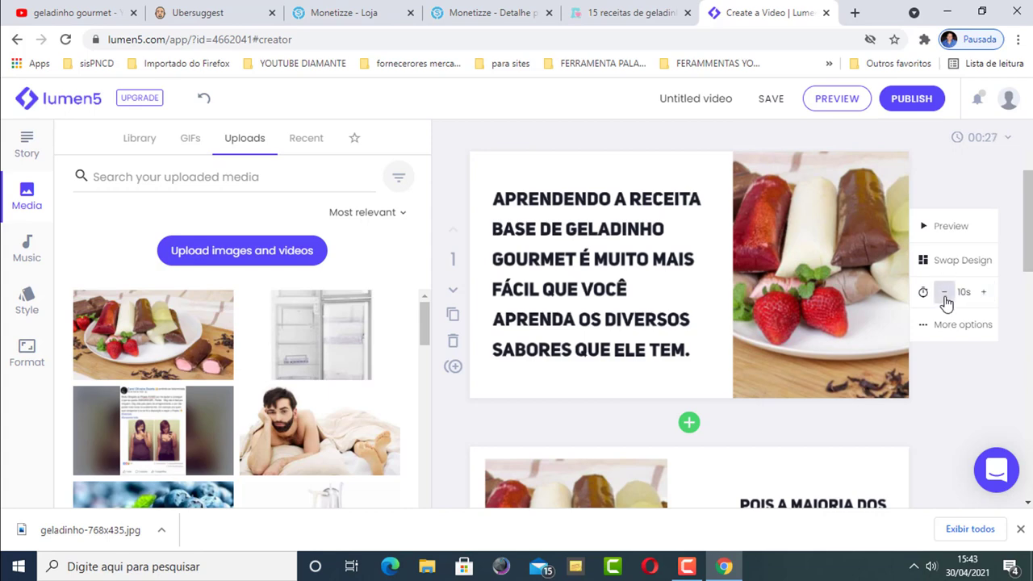
left_click(943, 293)
Step: Play the preview of scene 2, the one about the din din gourmet flavours
scroll(810, 266, "down", 3)
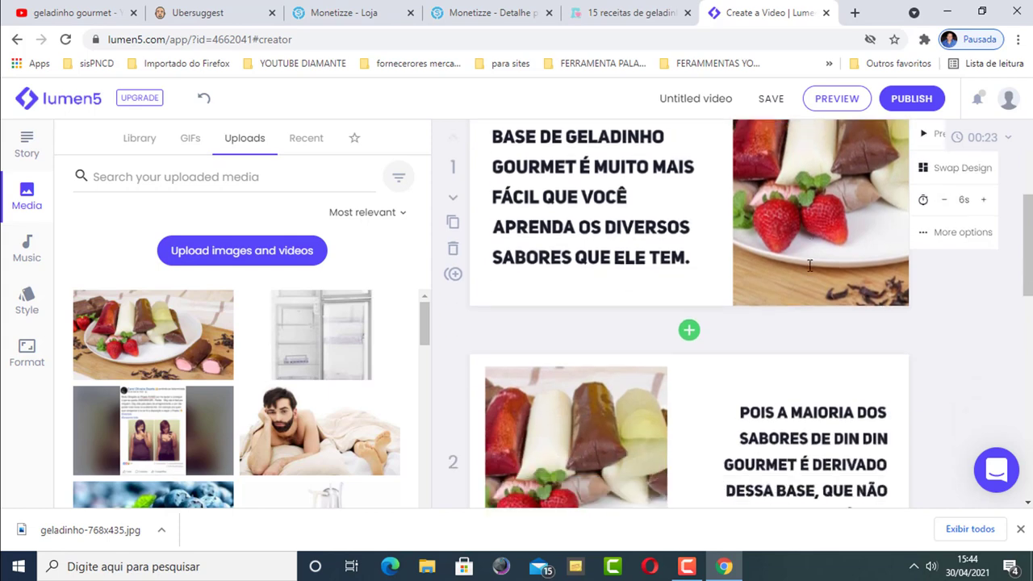
scroll(838, 338, "down", 1)
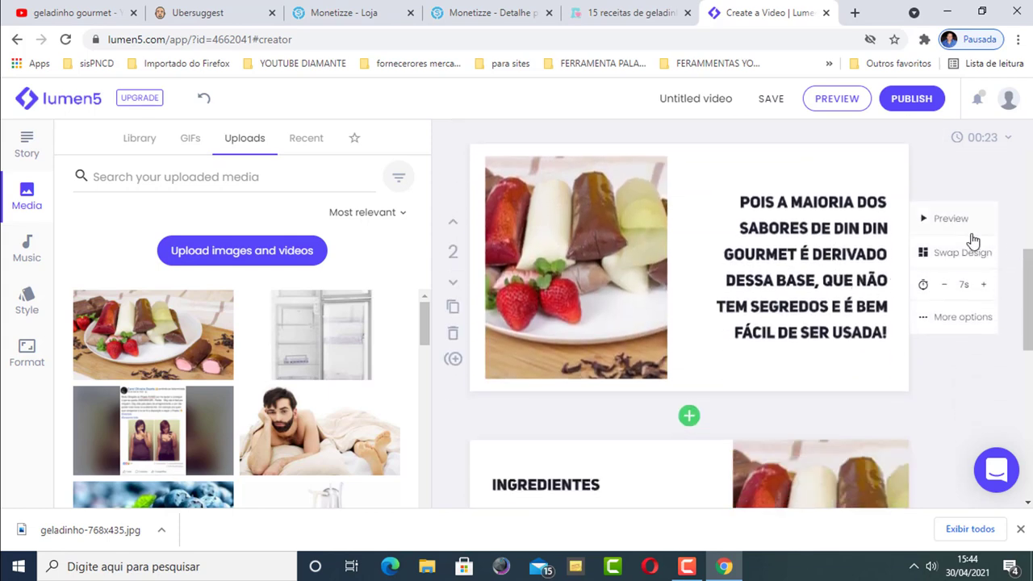
left_click(955, 221)
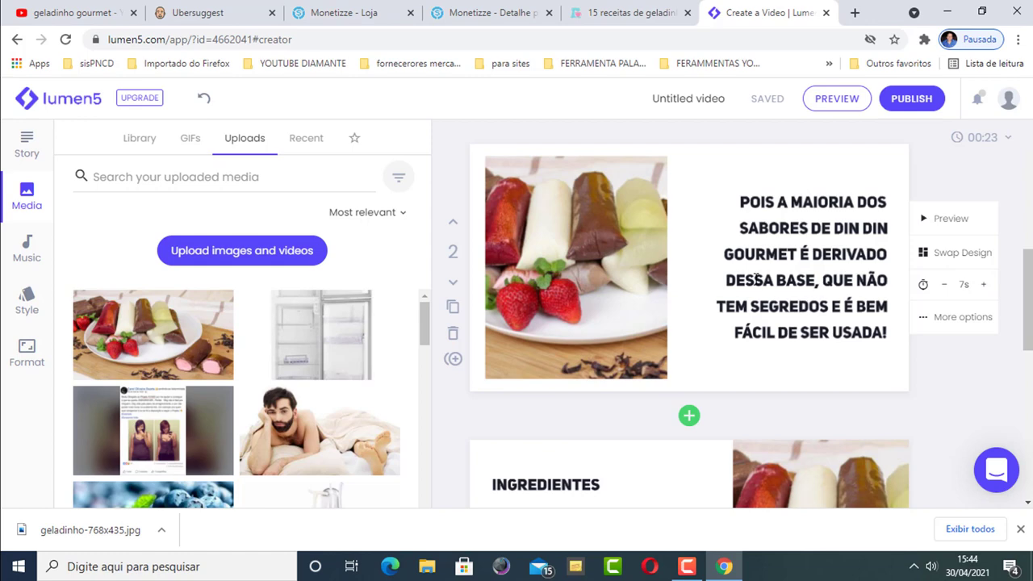
Step: Set the duration of scene 3, the ingredients scene, to 5 seconds
scroll(807, 298, "down", 4)
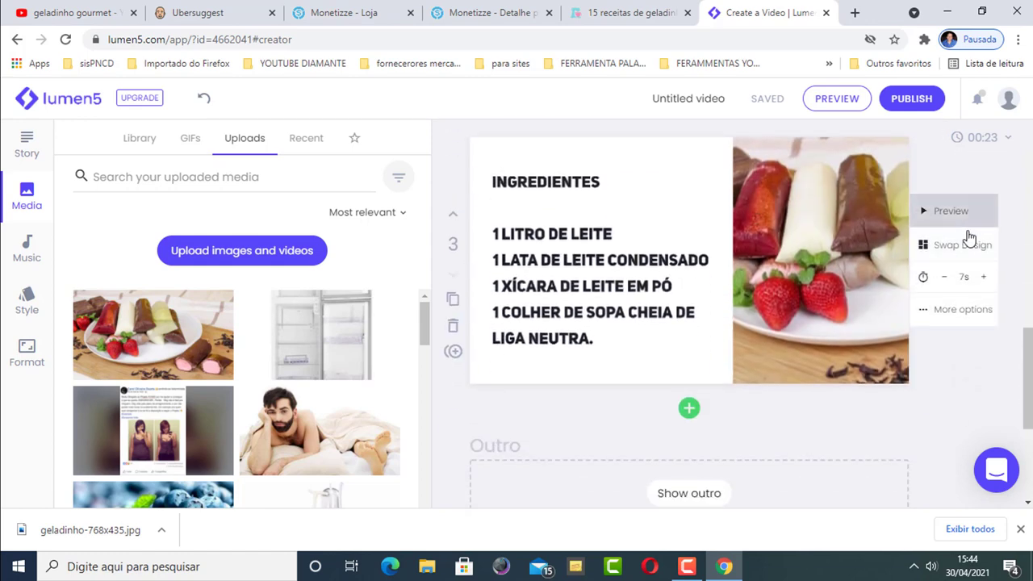
left_click(983, 278)
left_click(943, 277)
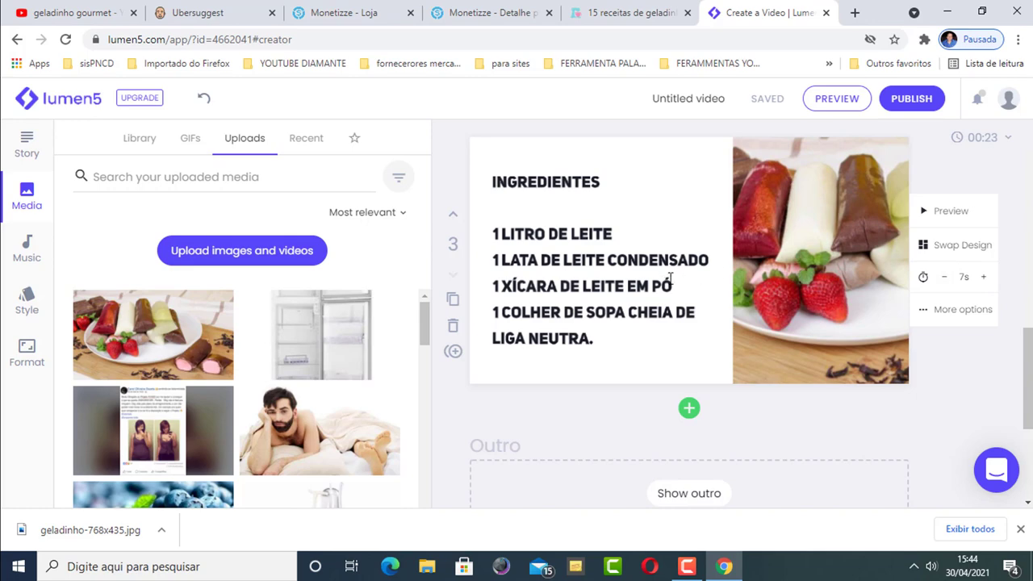
left_click(944, 277)
left_click(944, 277)
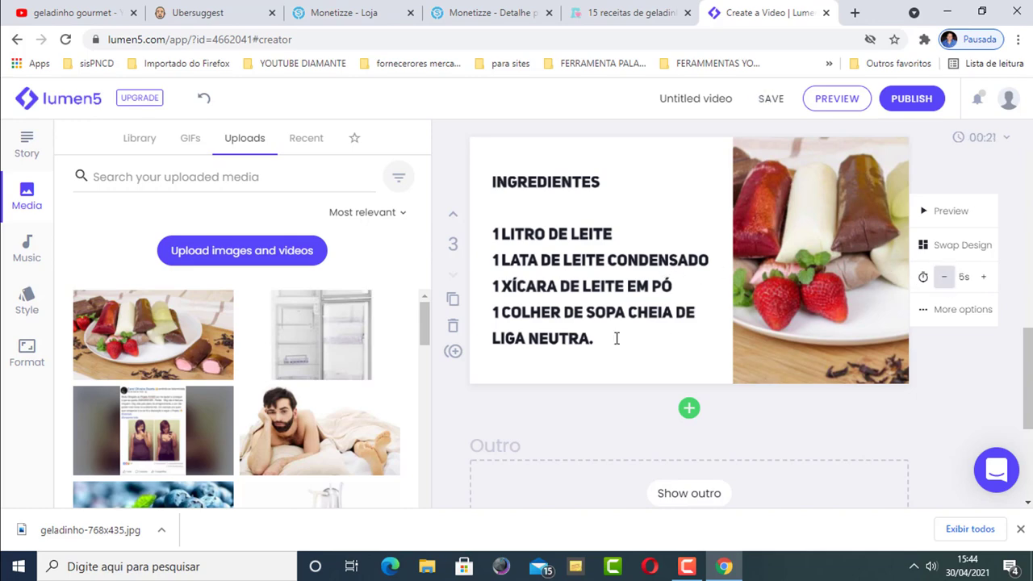
Step: Play the preview of the ingredients scene and return to scene 1
left_click(943, 218)
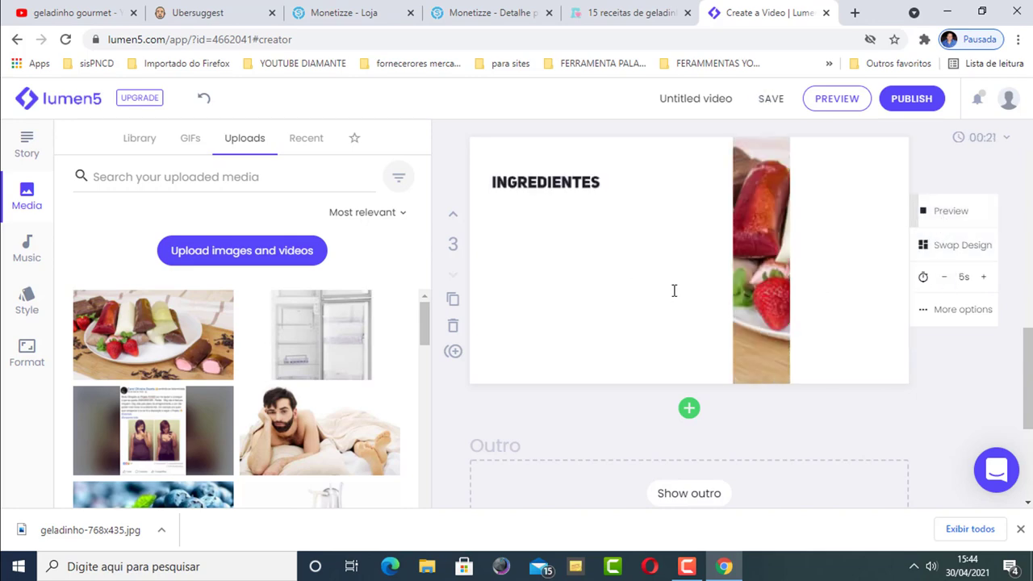
scroll(732, 283, "up", 10)
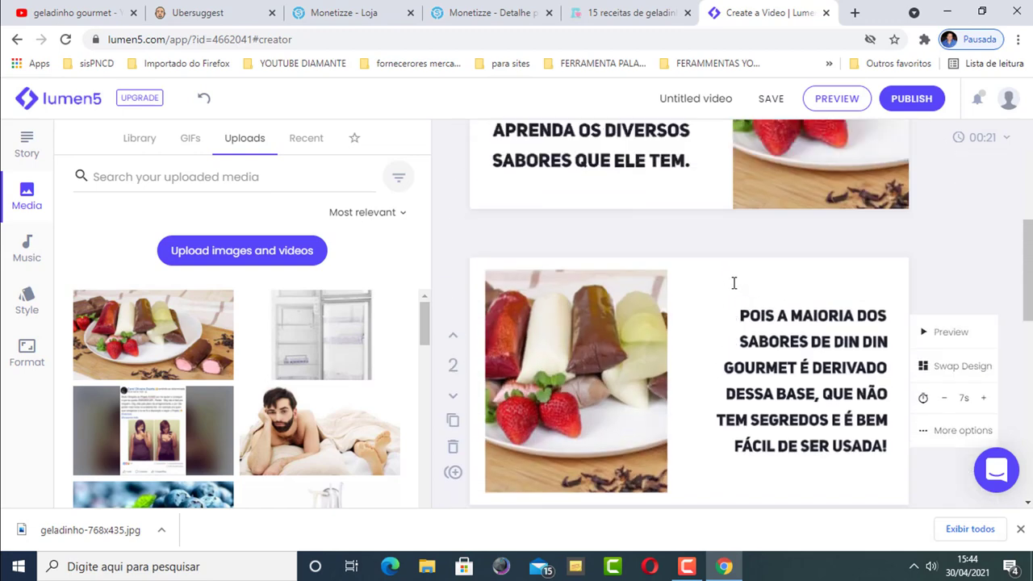
scroll(732, 282, "down", 1)
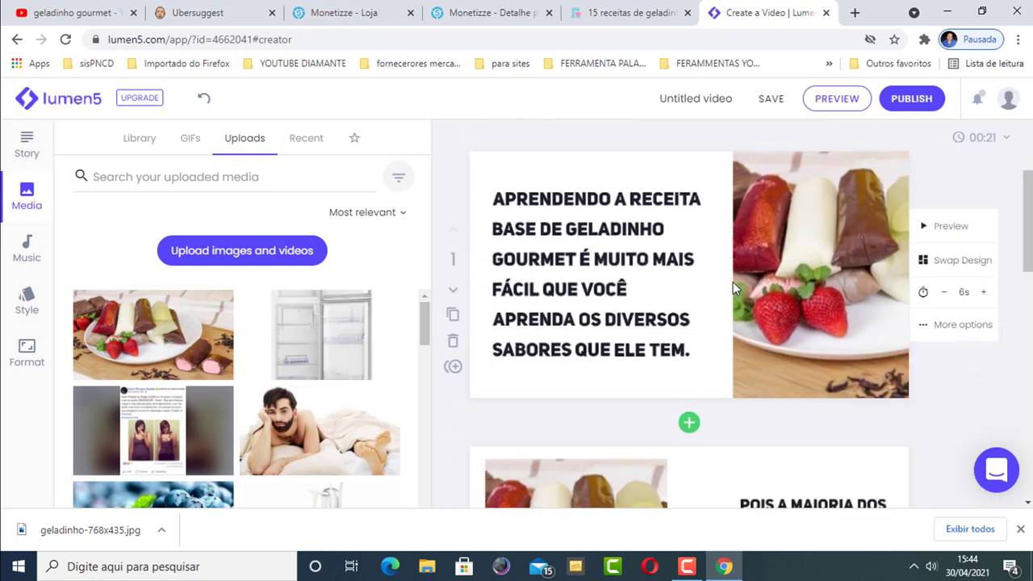
Step: Browse the free music tracks and look over the three scenes they would accompany
left_click(27, 250)
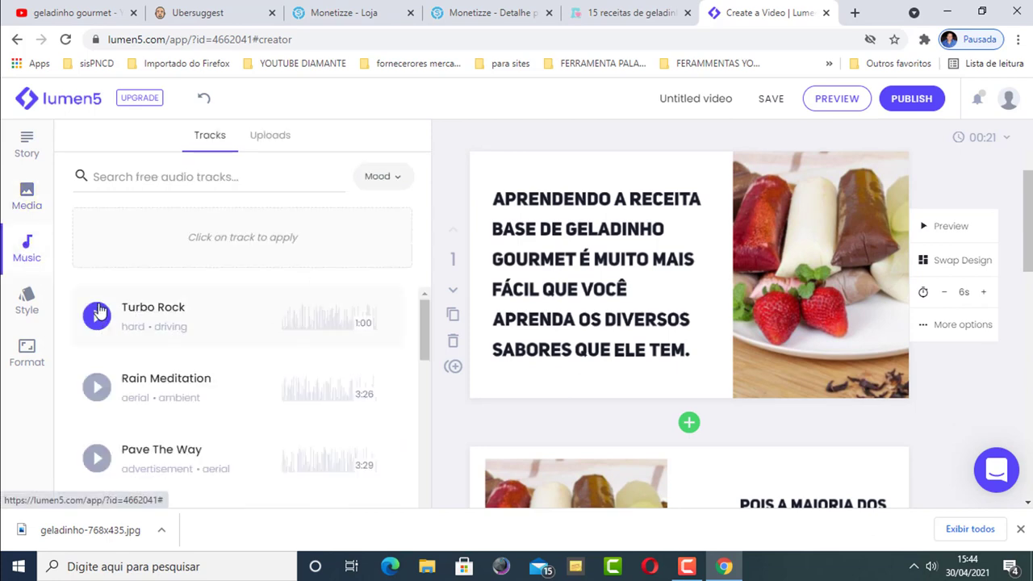
scroll(103, 325, "down", 1)
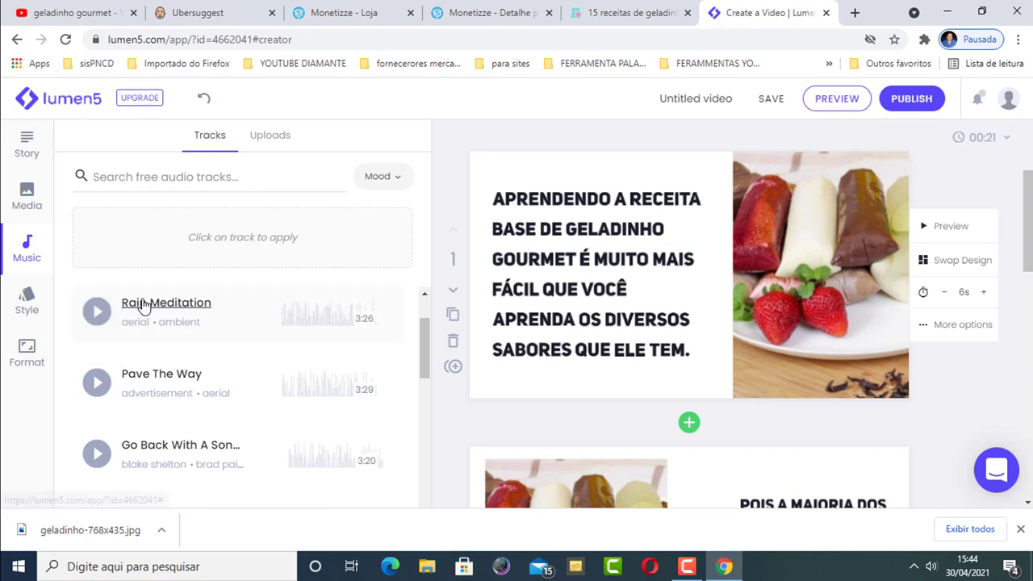
scroll(186, 342, "up", 1)
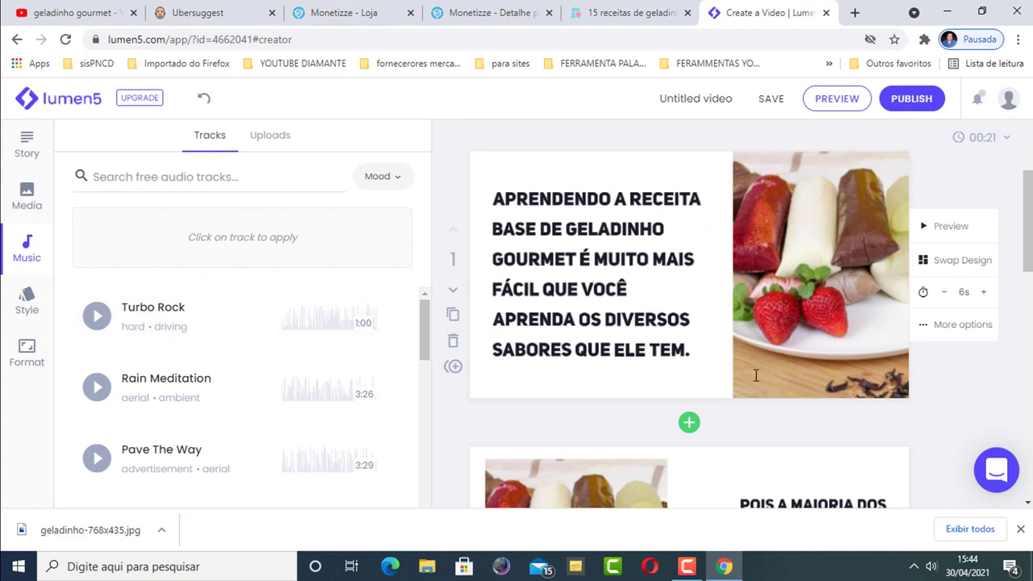
scroll(734, 271, "down", 3)
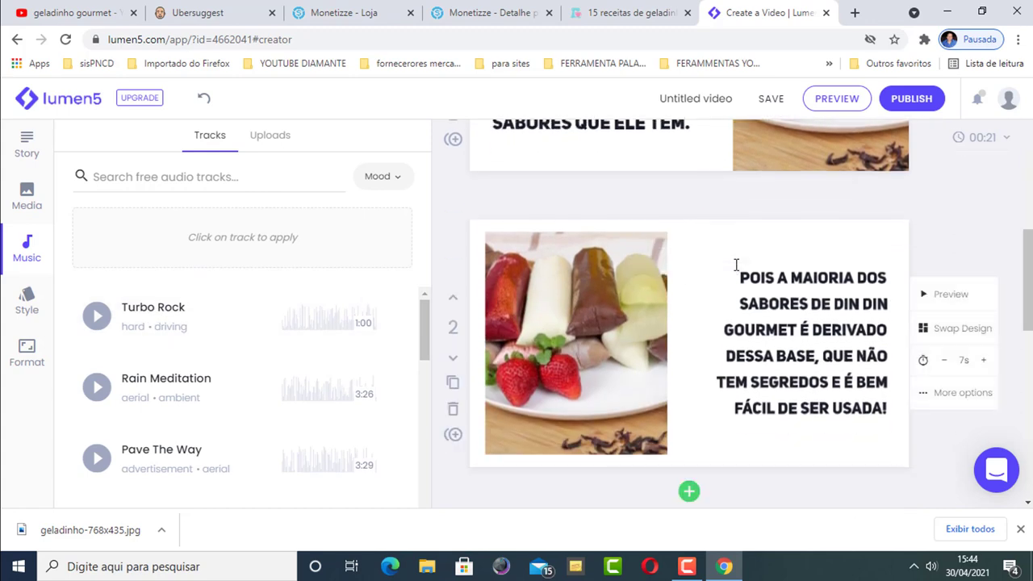
scroll(737, 267, "down", 4)
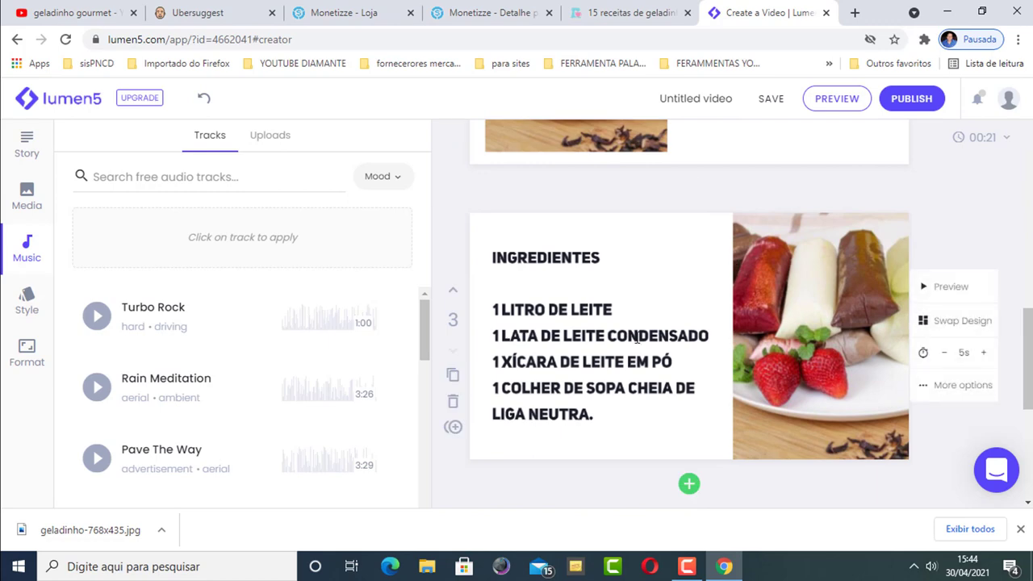
scroll(637, 333, "up", 3)
scroll(637, 333, "up", 2)
scroll(574, 310, "up", 3)
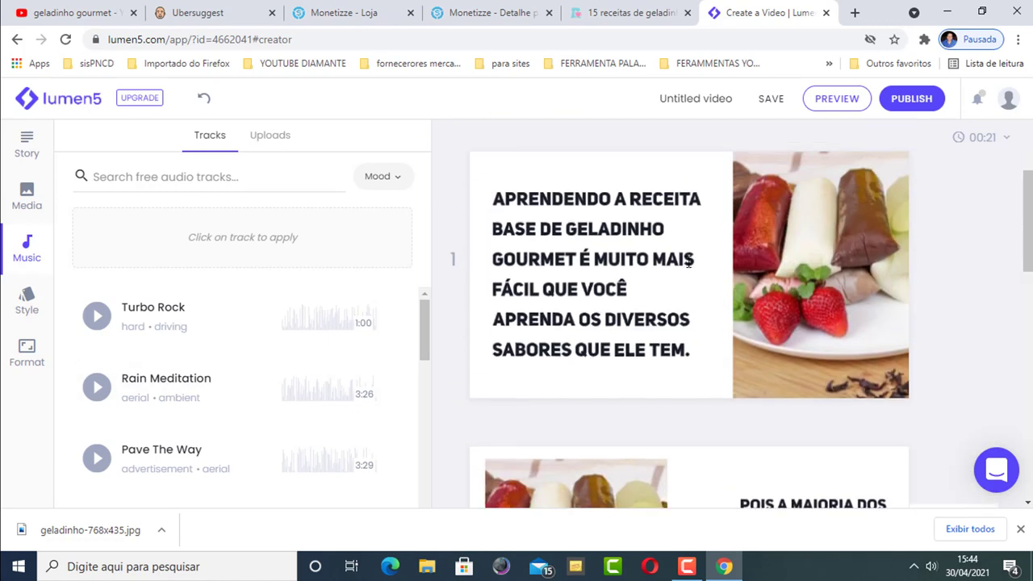
scroll(174, 333, "down", 3)
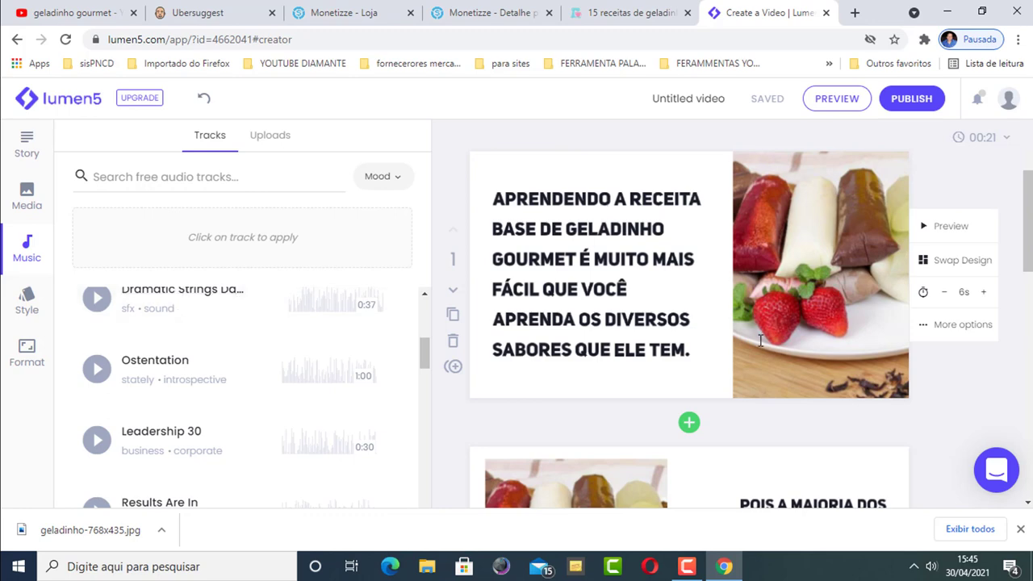
Step: Play the preview of the whole video through to its end and close it
scroll(876, 385, "up", 1)
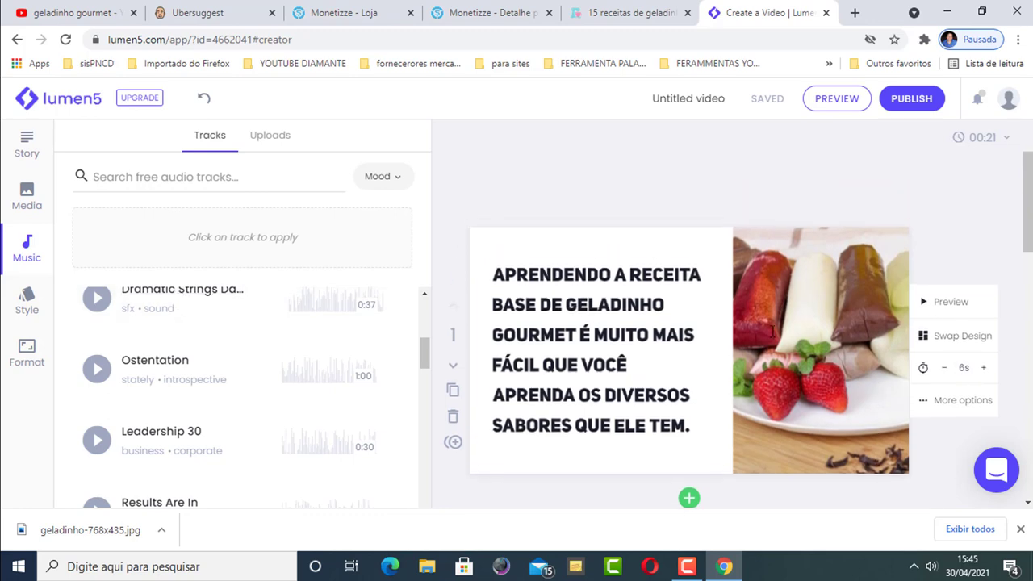
scroll(772, 332, "up", 1)
scroll(772, 331, "down", 2)
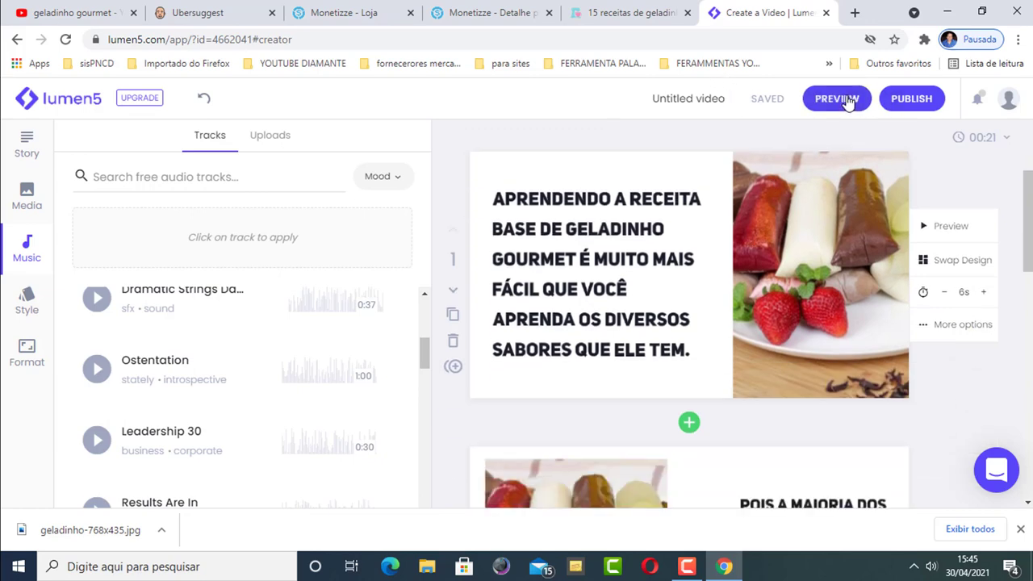
left_click(839, 100)
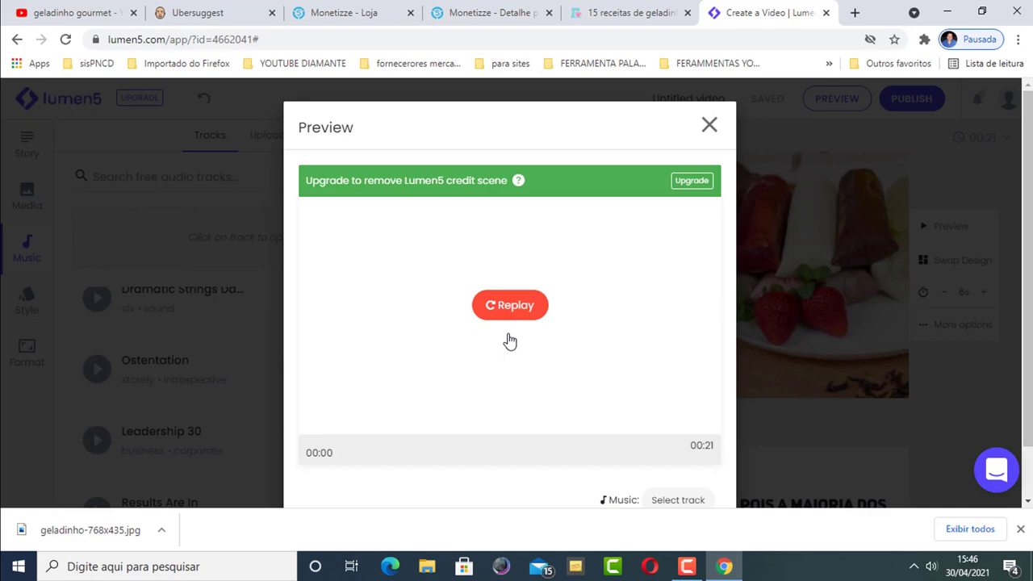
left_click(711, 129)
Step: Review the text and pictures of all three scenes from the first to the ingredients list
scroll(613, 266, "up", 1)
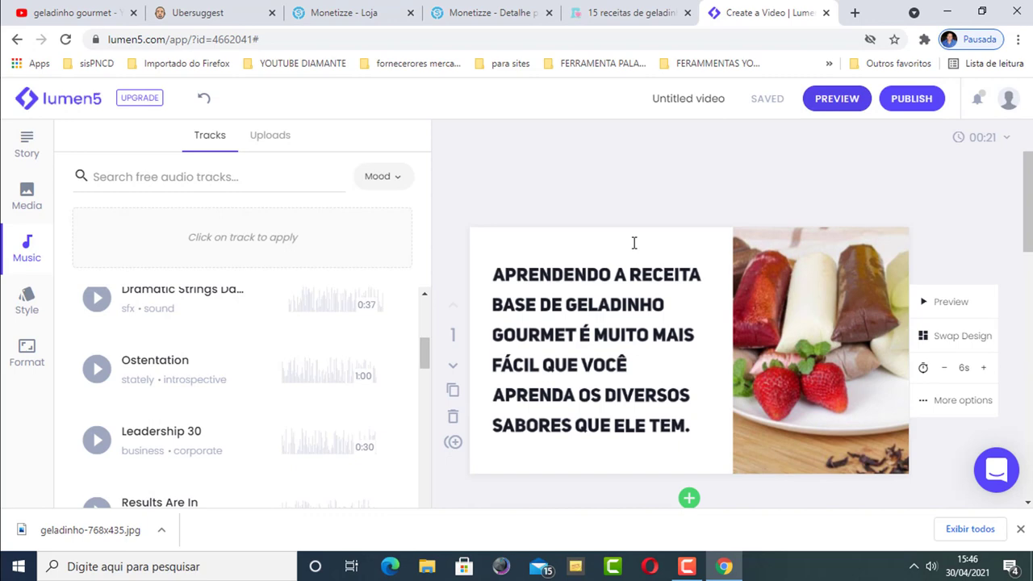
scroll(636, 265, "down", 1)
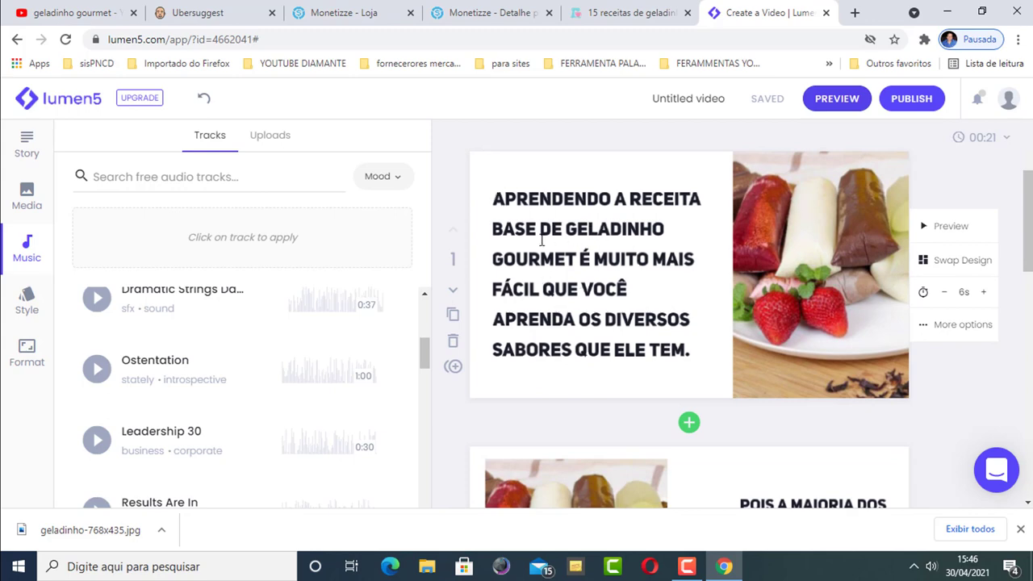
scroll(582, 250, "down", 5)
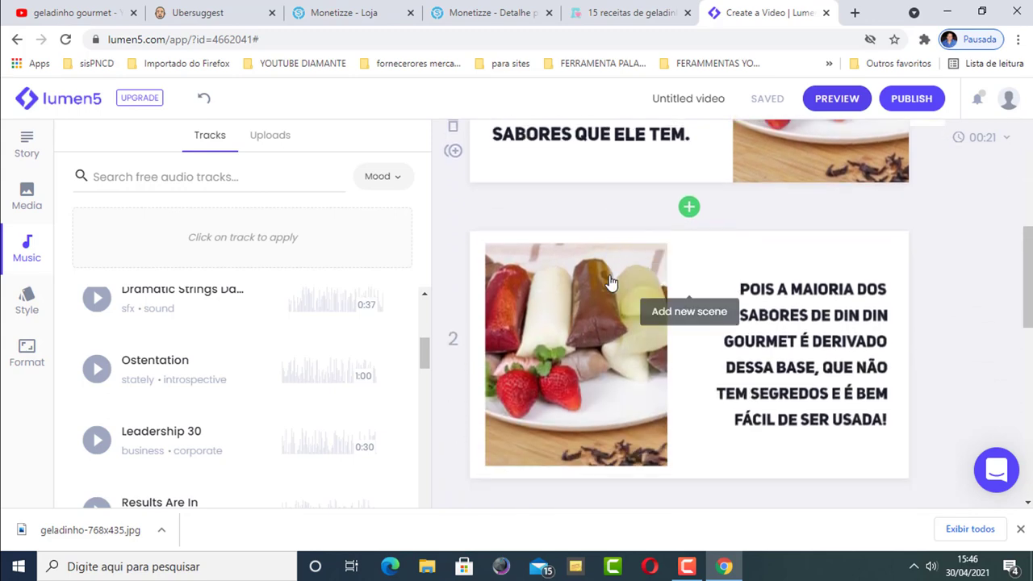
scroll(690, 250, "down", 1)
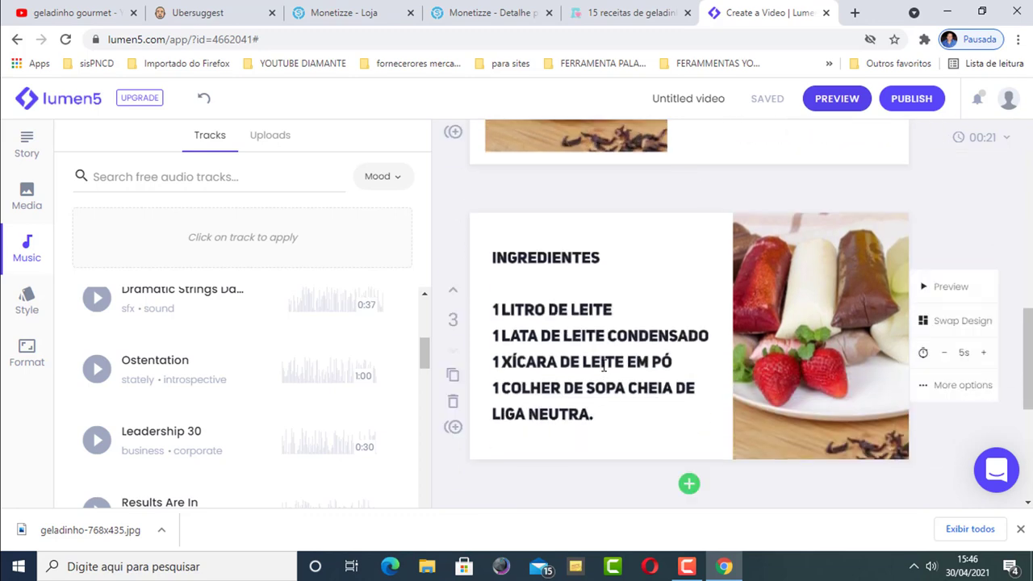
scroll(667, 328, "up", 2)
scroll(668, 329, "up", 5)
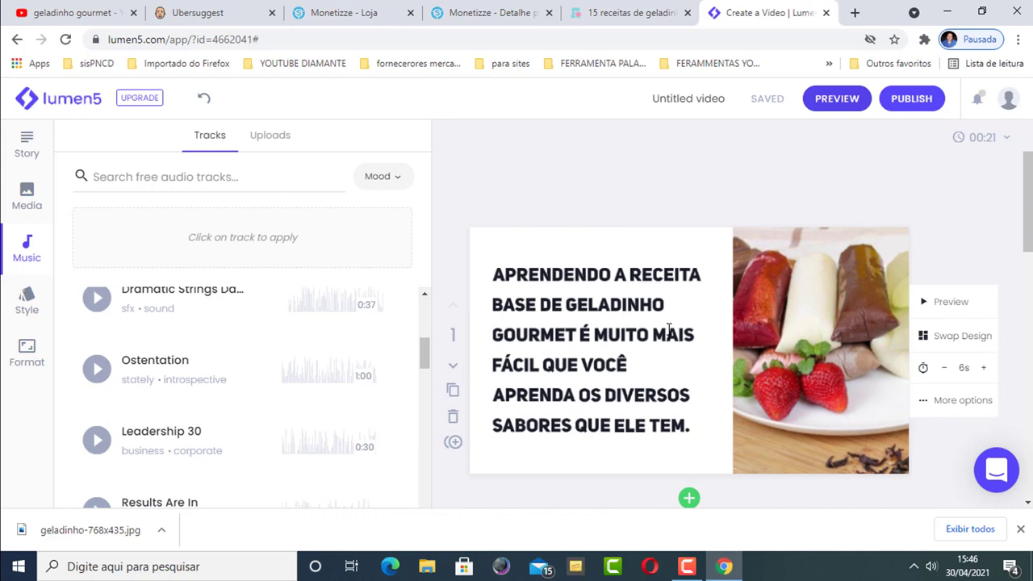
scroll(537, 298, "up", 1)
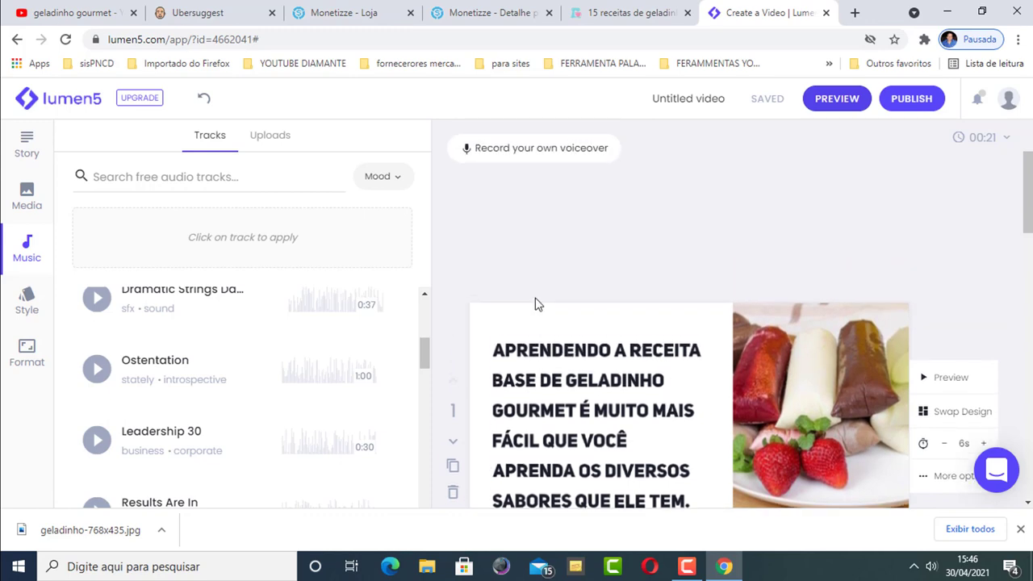
Step: Check the open Monetizze product page with its affiliate links and return to the Lumen5 video
left_click(338, 12)
key("ctrl+Tab")
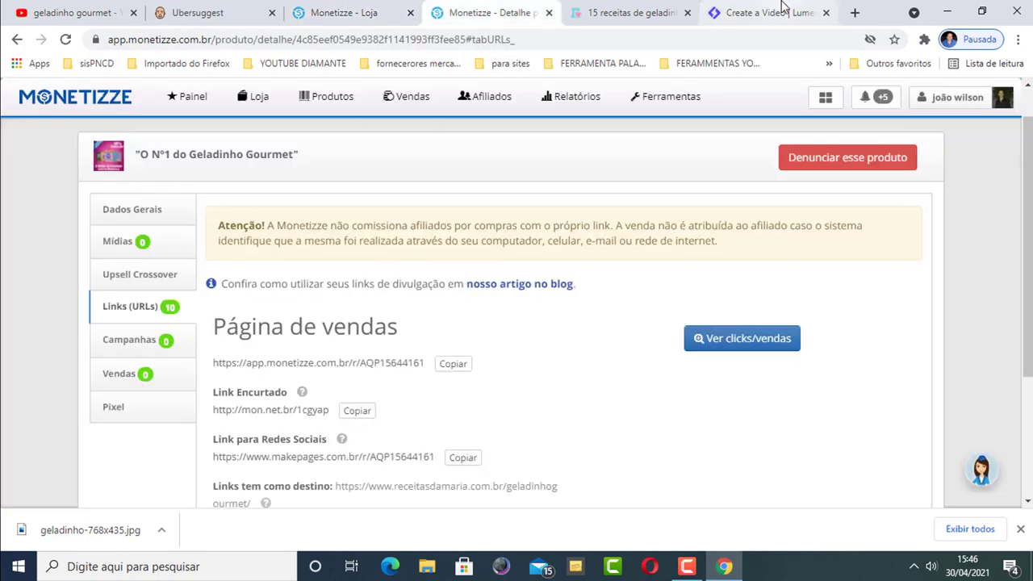
key("ctrl+Tab")
key("ctrl+Tab")
Step: Look over scene 1 and switch to the Monetizze links page of "O Nº1 do Geladinho Gourmet"
scroll(656, 265, "down", 1)
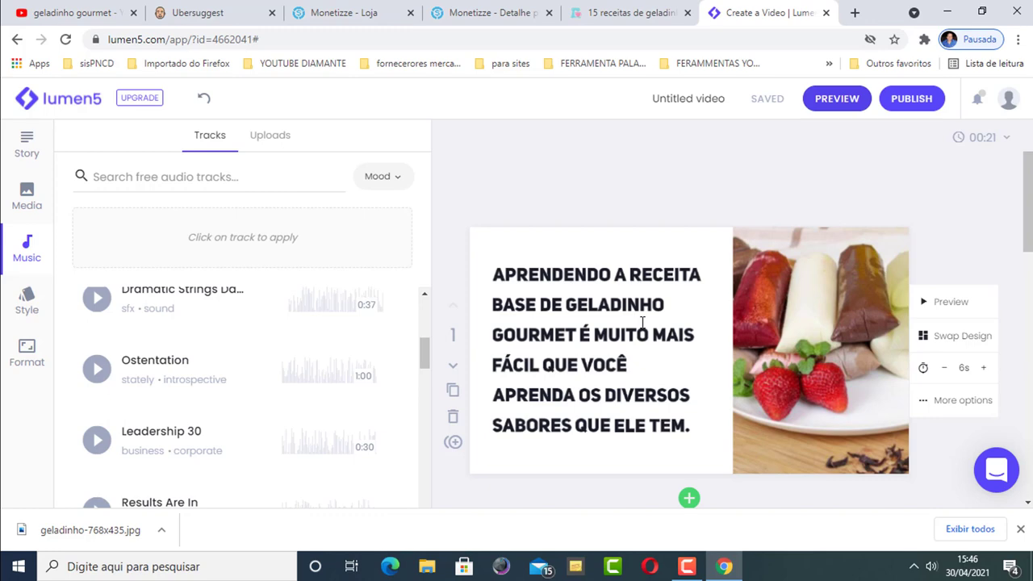
scroll(625, 276, "up", 1)
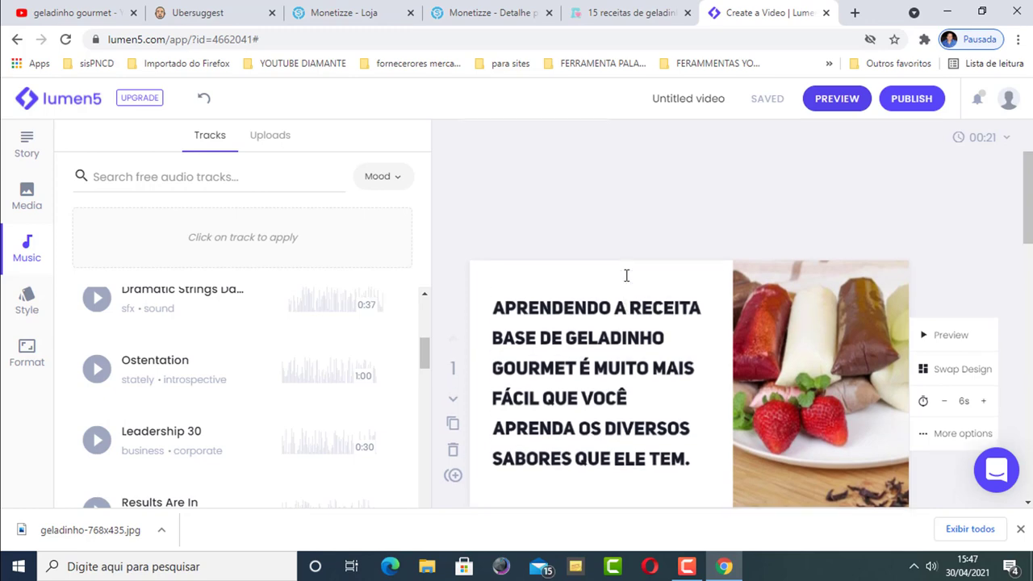
scroll(625, 279, "down", 1)
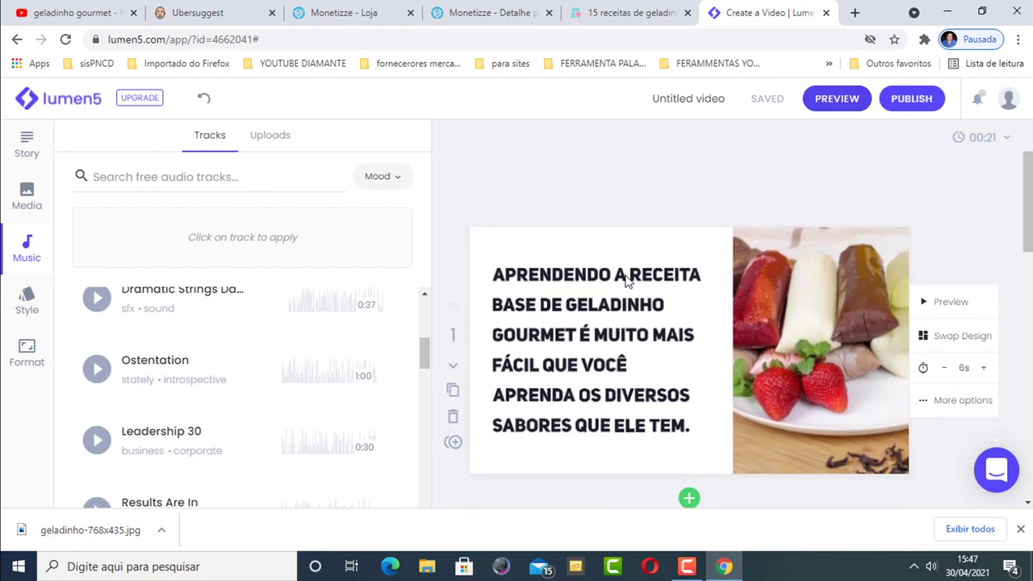
left_click(484, 12)
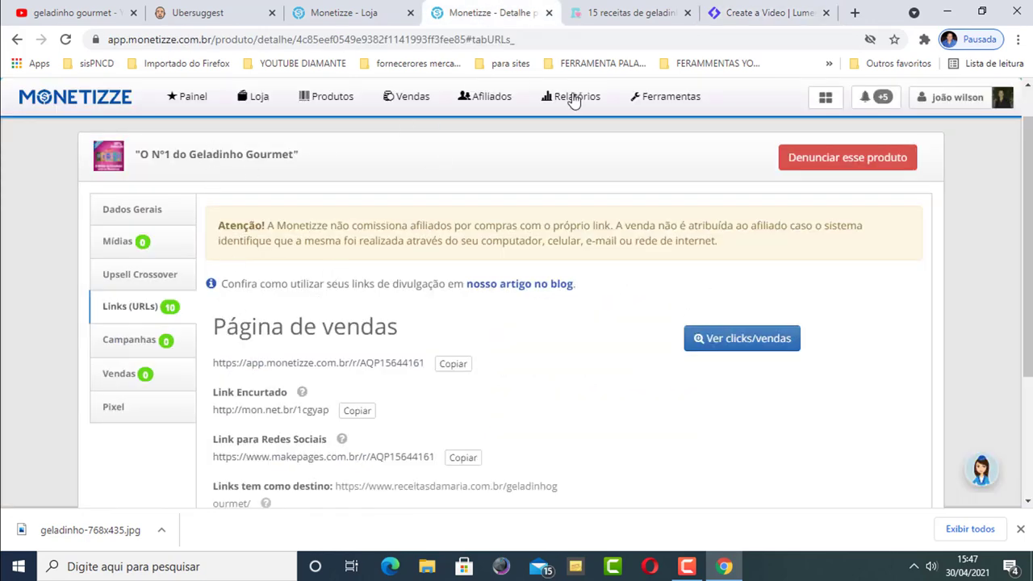
Step: Return to the Lumen5 video and look over the text and pictures of its first two scenes
left_click(752, 13)
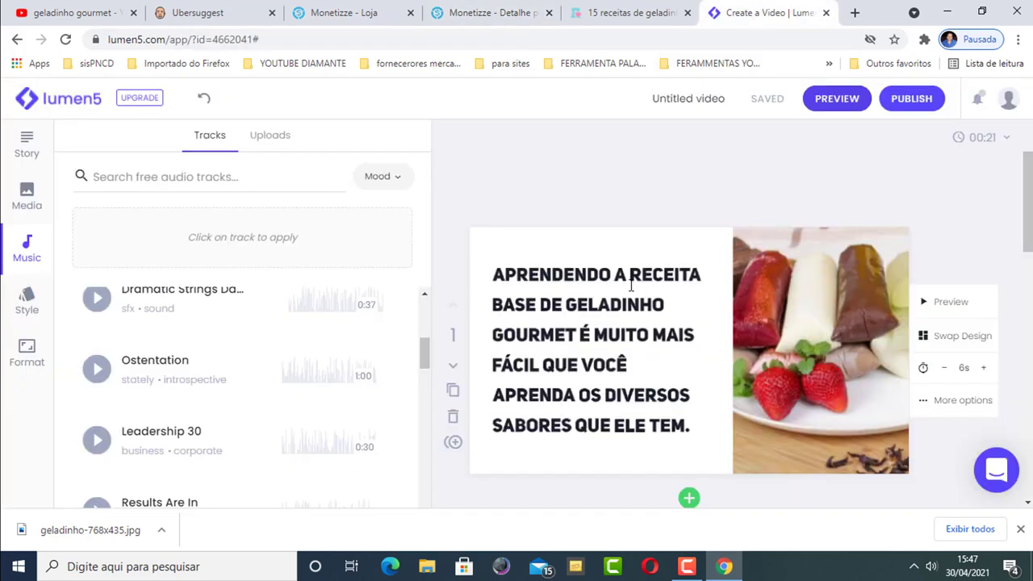
scroll(631, 284, "down", 1)
scroll(623, 295, "up", 1)
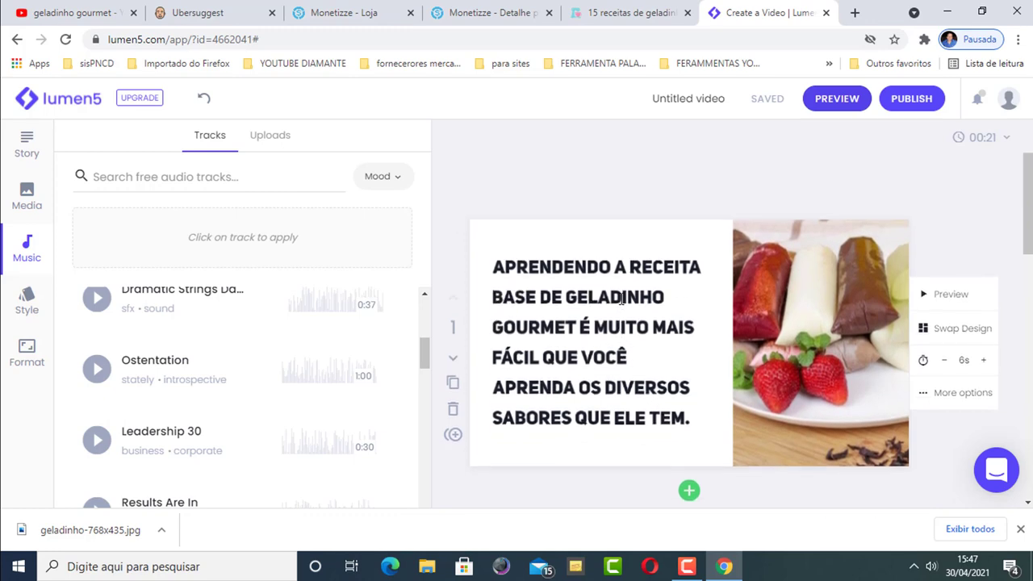
scroll(670, 296, "down", 1)
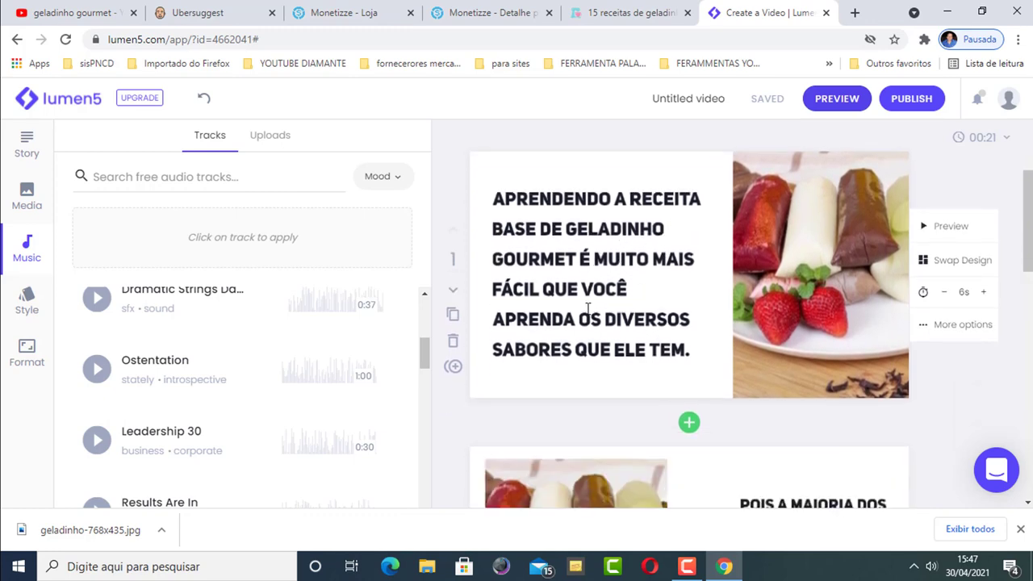
scroll(638, 288, "up", 1)
scroll(639, 287, "down", 1)
scroll(638, 288, "down", 6)
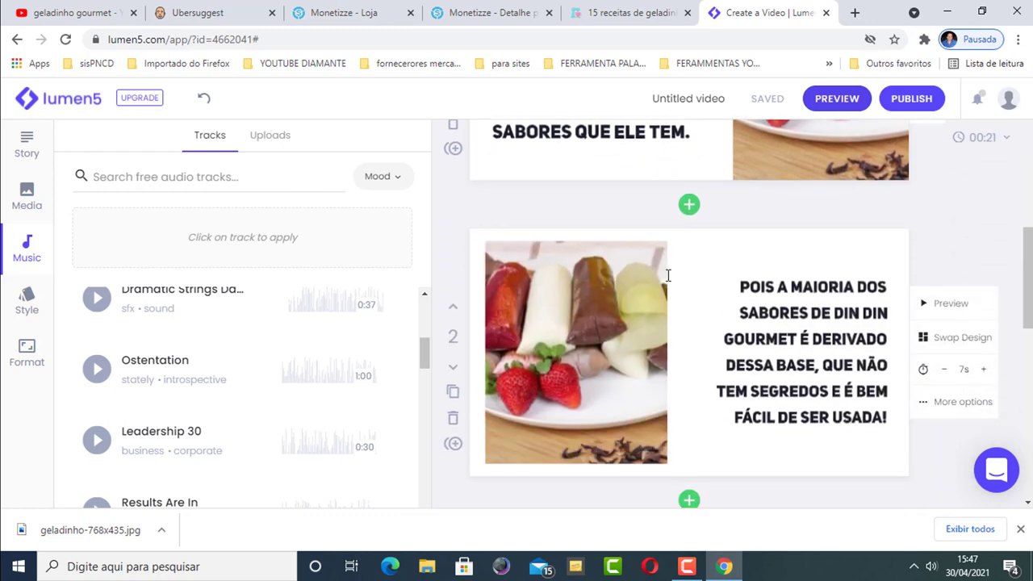
scroll(738, 313, "up", 7)
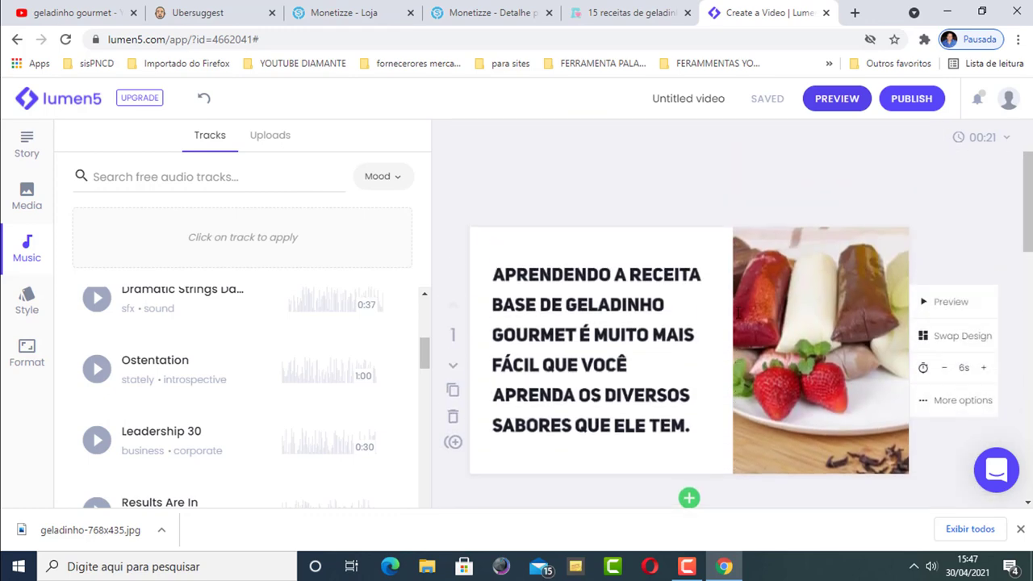
Step: Publish the geladinho gourmet video and go to the sharing options beneath the published player
scroll(658, 287, "down", 1)
left_click(914, 100)
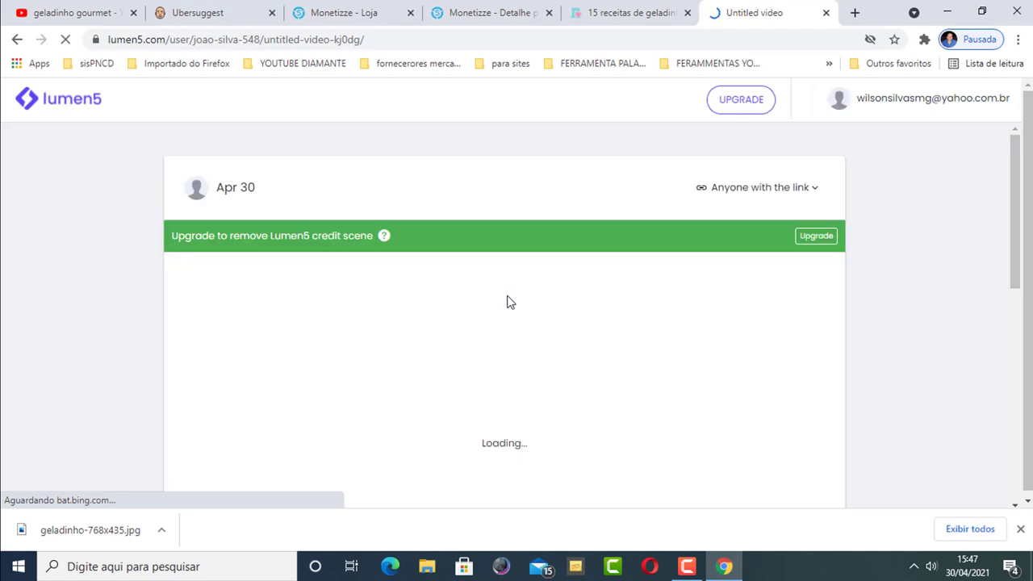
scroll(535, 350, "down", 5)
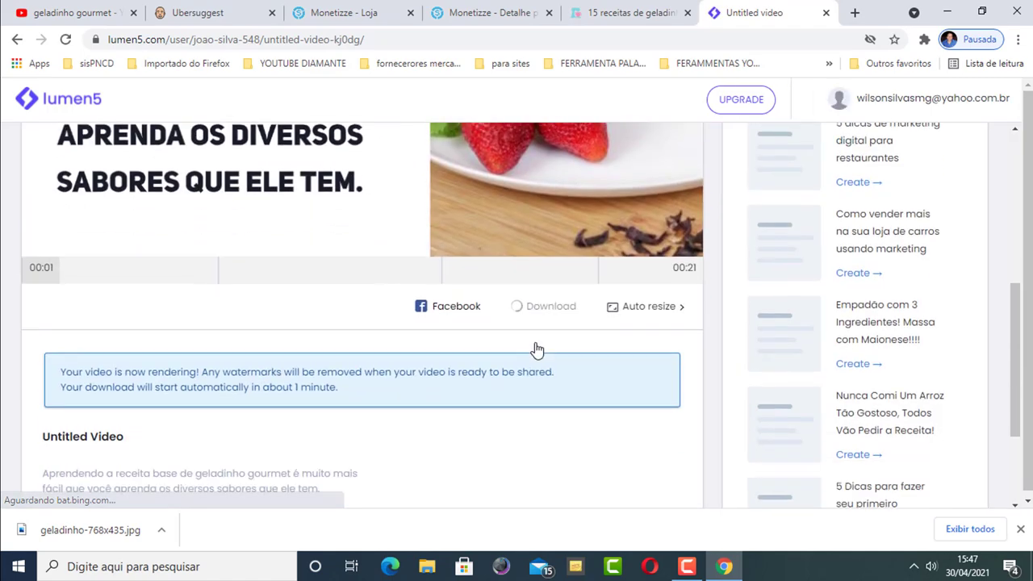
Step: Watch the published video's playback from the first scene through to the end while it renders
scroll(53, 346, "up", 1)
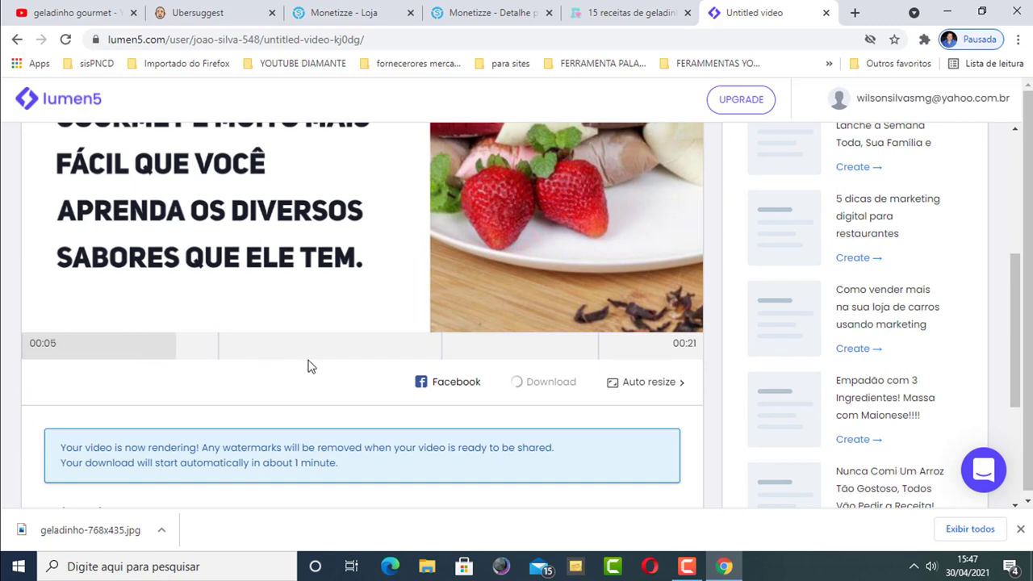
scroll(305, 274, "up", 1)
scroll(305, 274, "up", 3)
scroll(492, 282, "down", 2)
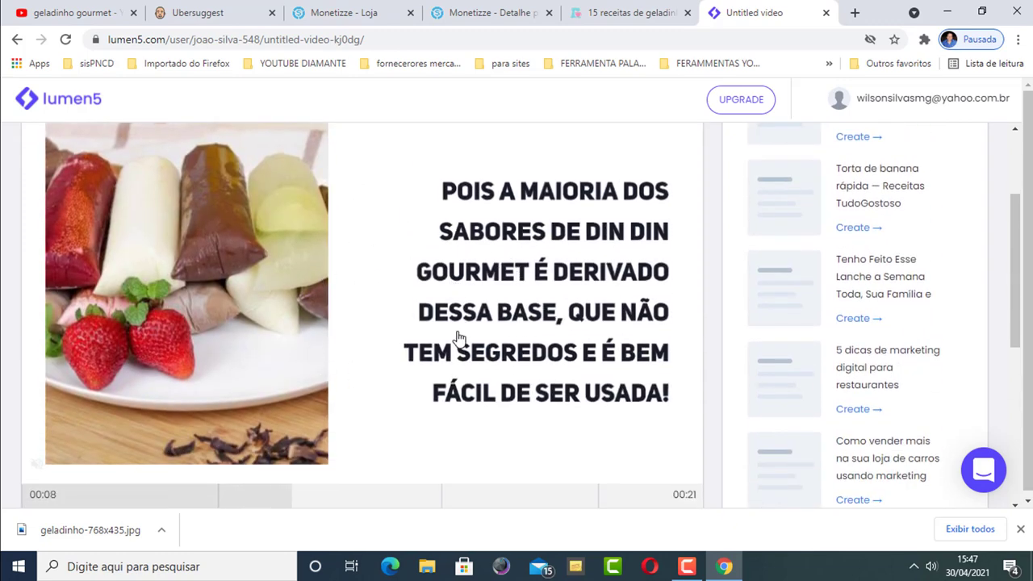
scroll(432, 295, "down", 2)
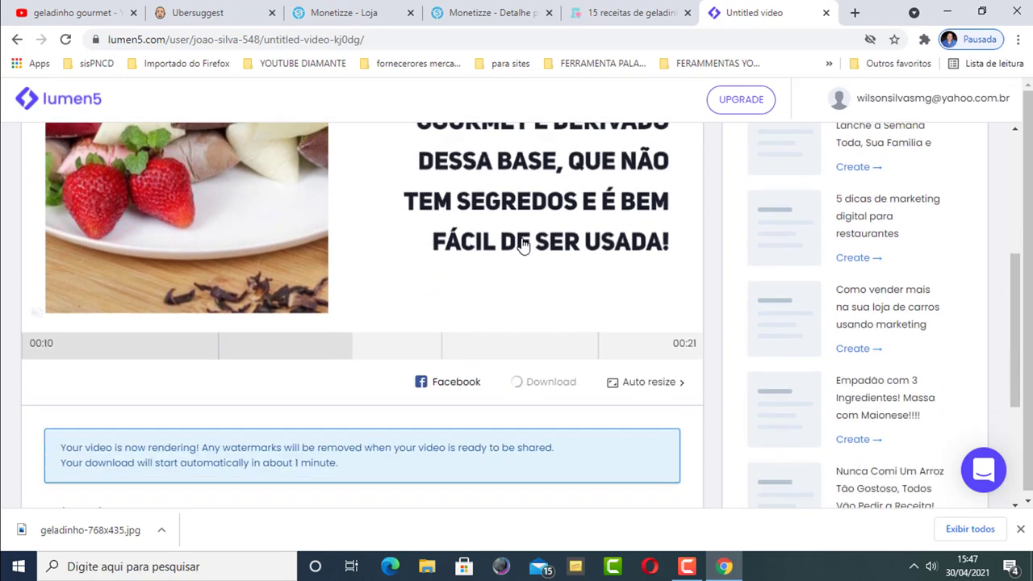
scroll(523, 241, "up", 1)
scroll(520, 237, "up", 1)
scroll(512, 239, "up", 1)
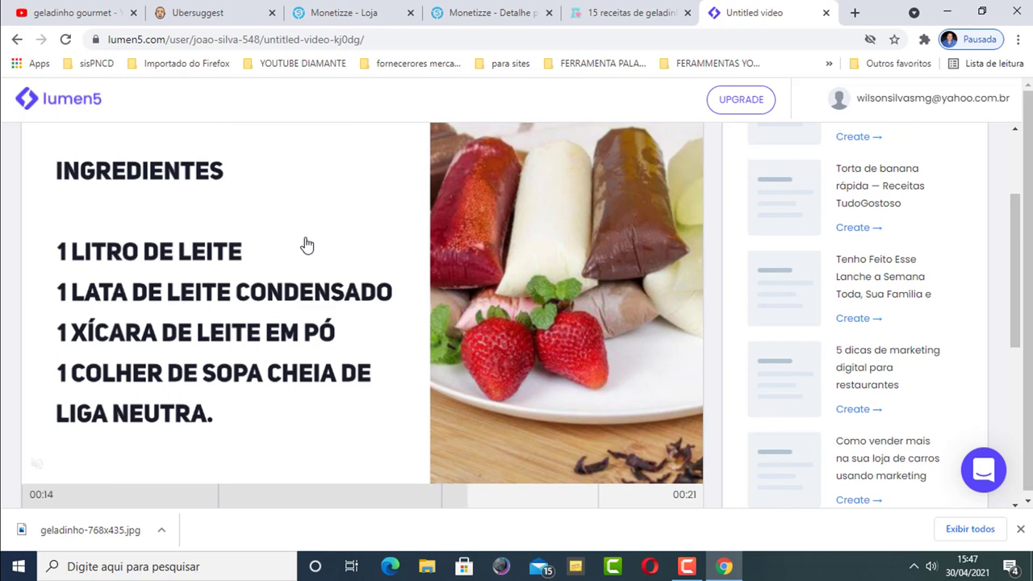
scroll(305, 247, "down", 3)
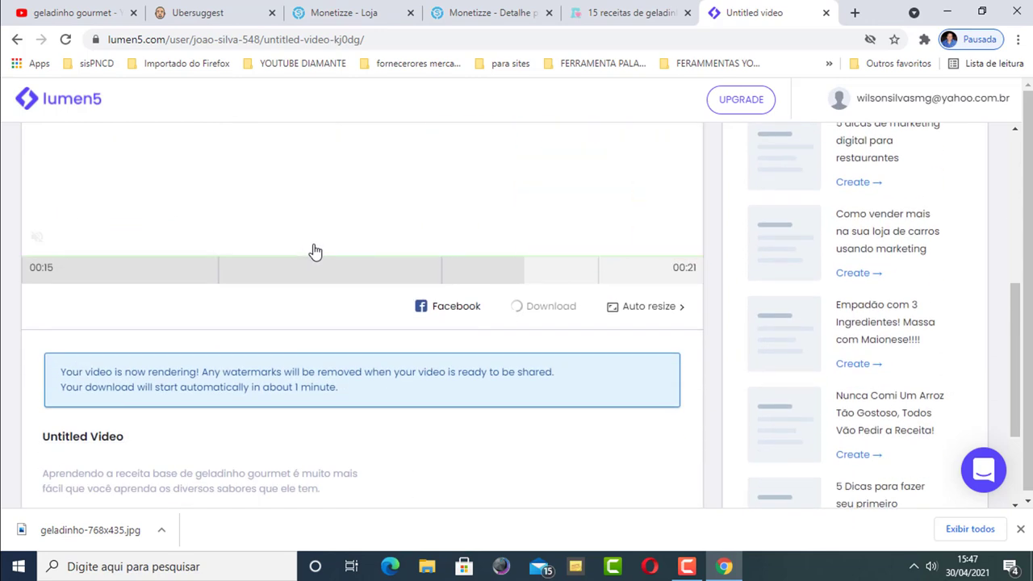
scroll(317, 252, "up", 2)
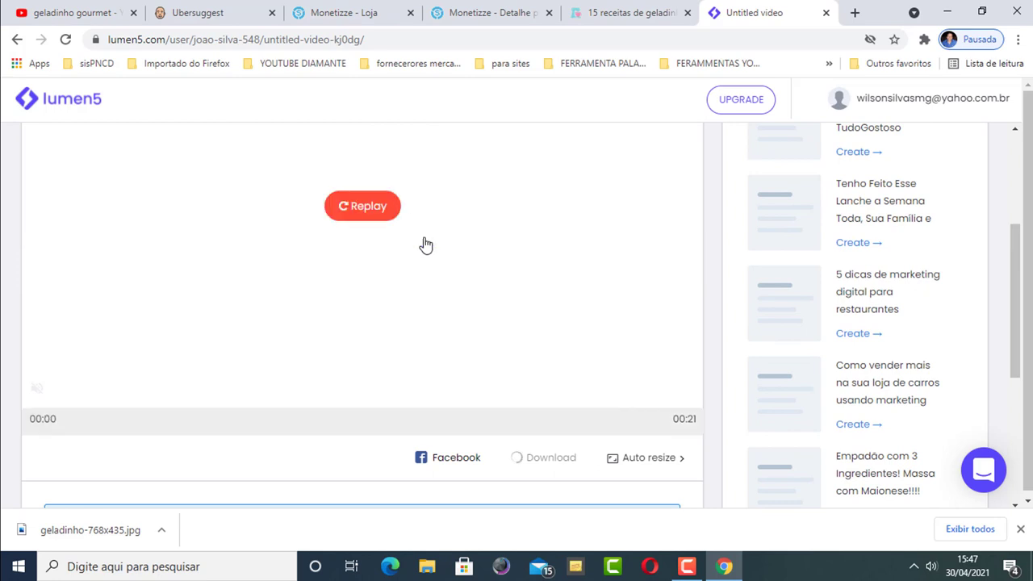
scroll(425, 245, "up", 2)
scroll(433, 250, "down", 2)
scroll(436, 252, "up", 1)
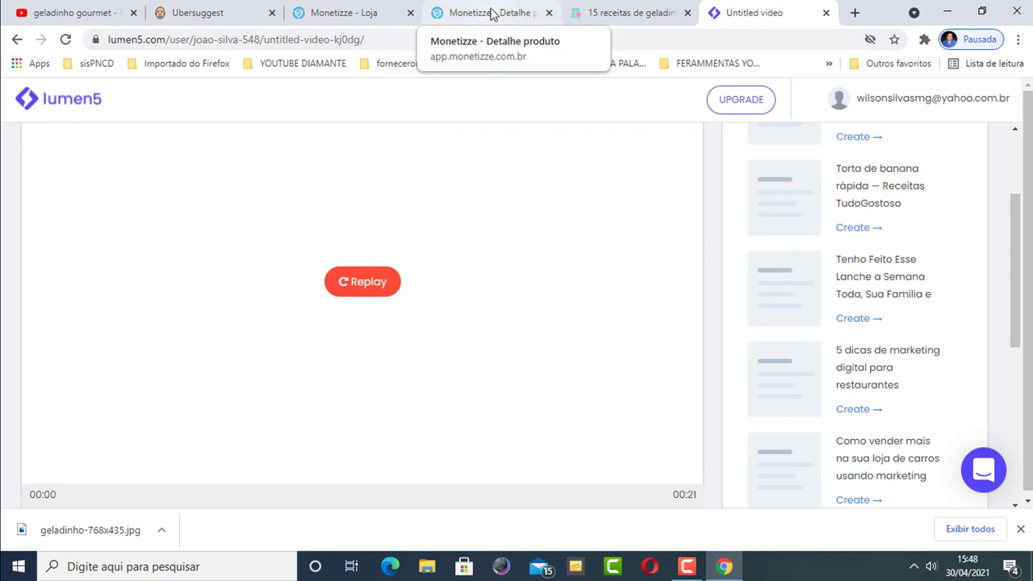
scroll(505, 228, "down", 2)
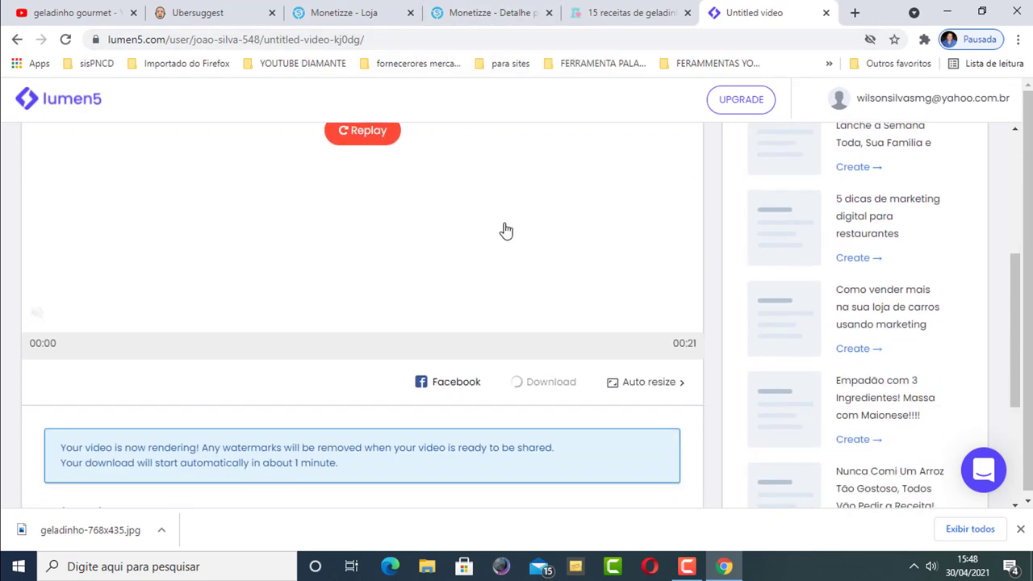
scroll(506, 231, "up", 1)
scroll(371, 235, "up", 1)
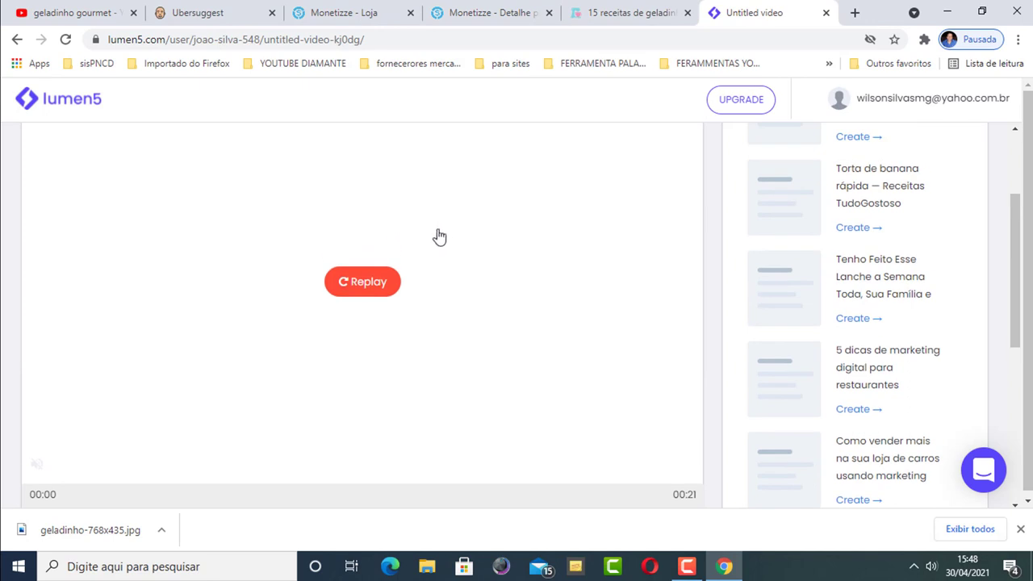
scroll(442, 239, "down", 1)
scroll(443, 241, "down", 2)
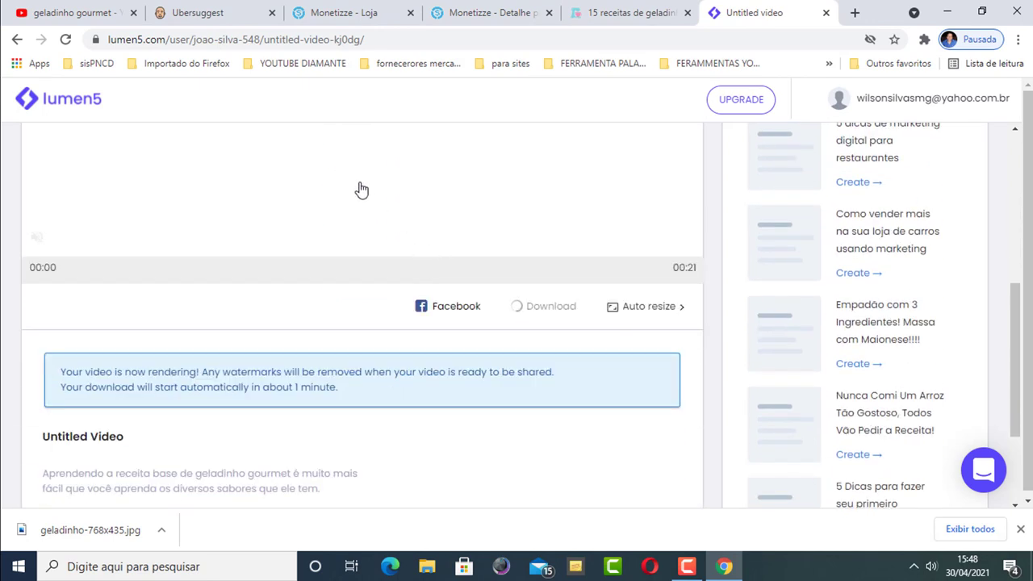
scroll(359, 188, "up", 1)
scroll(359, 190, "up", 1)
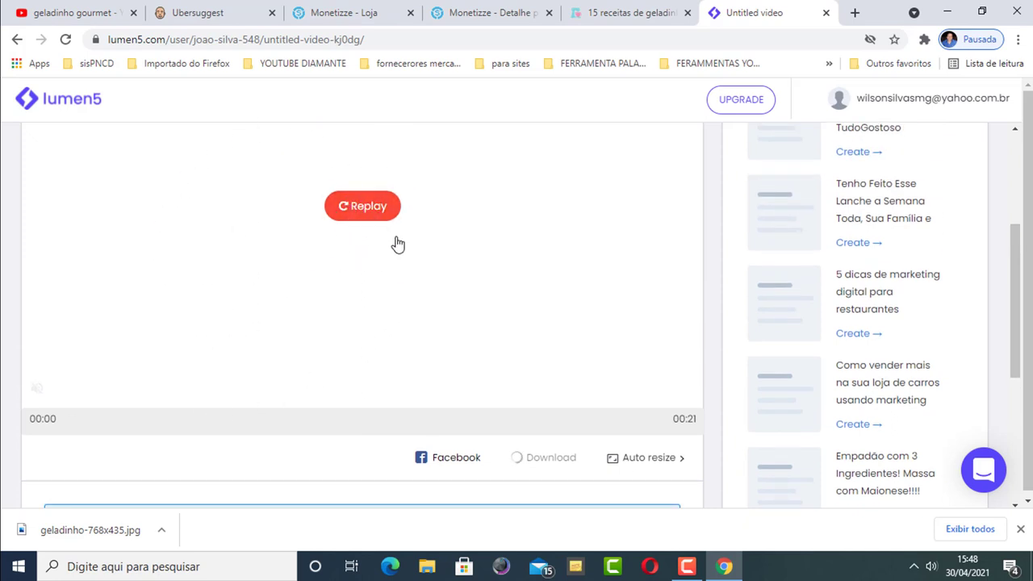
scroll(398, 244, "down", 1)
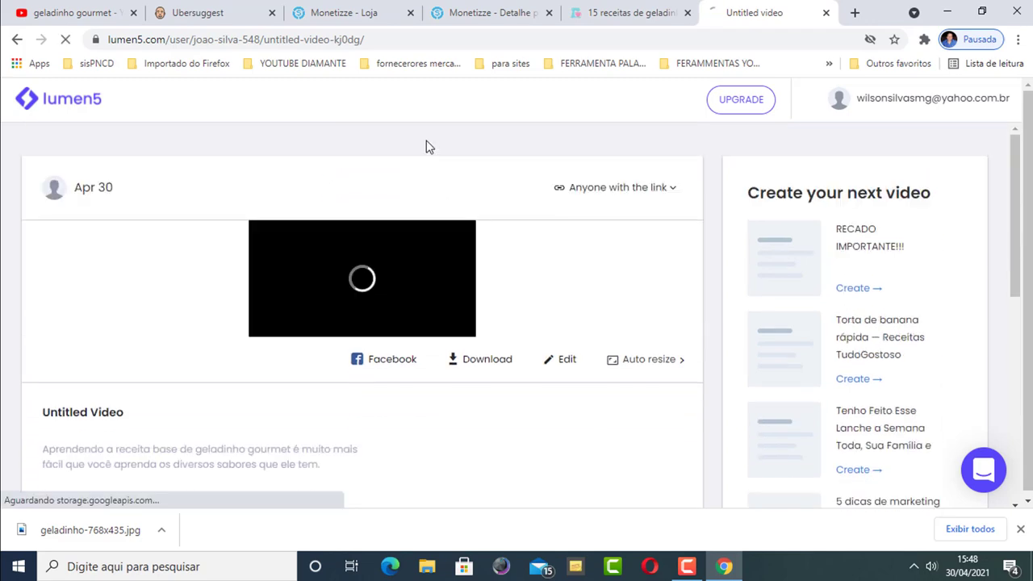
Step: Dismiss the save dialog for the Untitled_video MP4 without saving and go to the options beneath the player
scroll(413, 286, "down", 2)
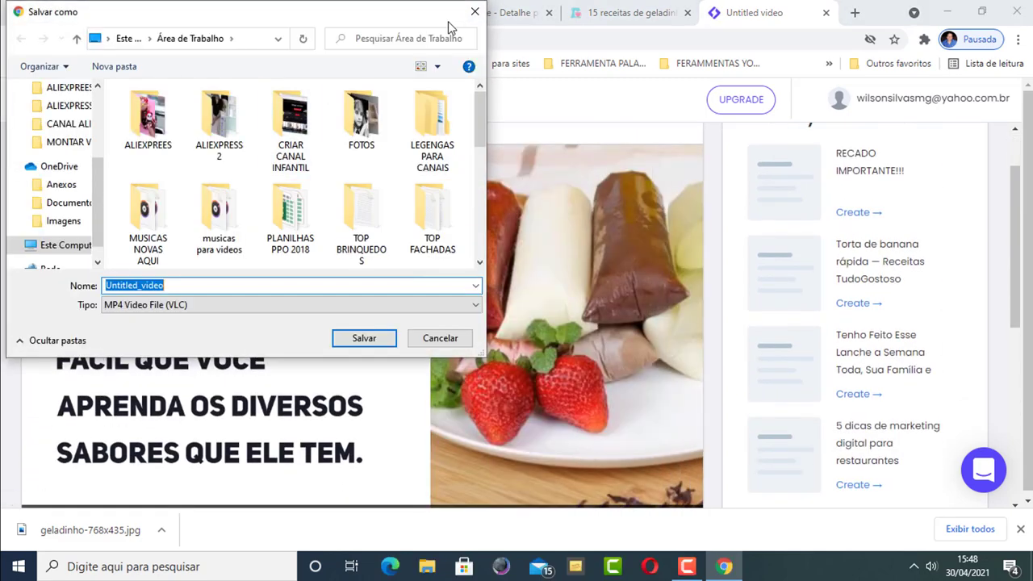
left_click(475, 11)
scroll(480, 302, "down", 3)
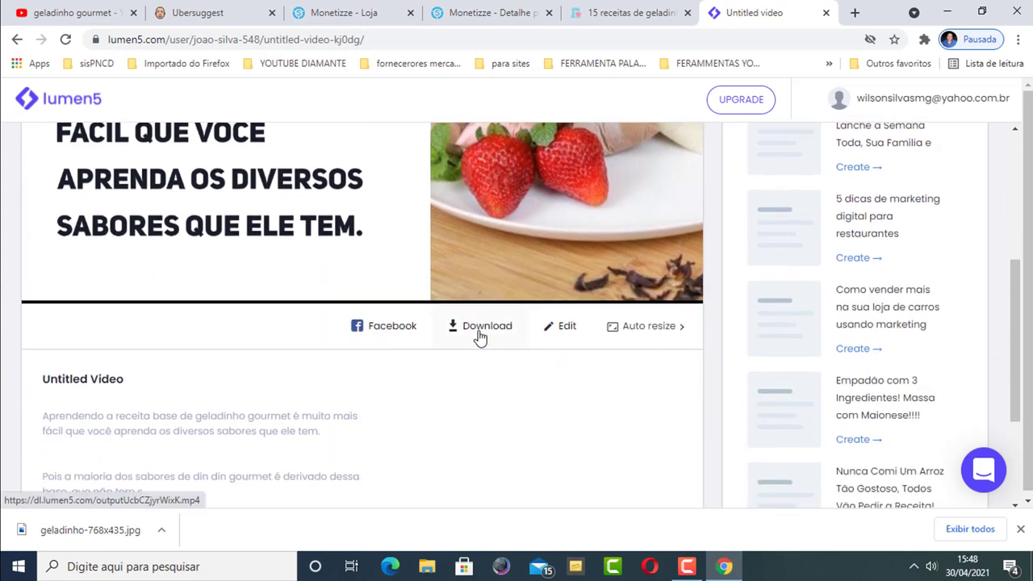
Step: Watch the rendered video through to its closing Lumen5 credit scene and check the download option beneath it
scroll(379, 306, "up", 2)
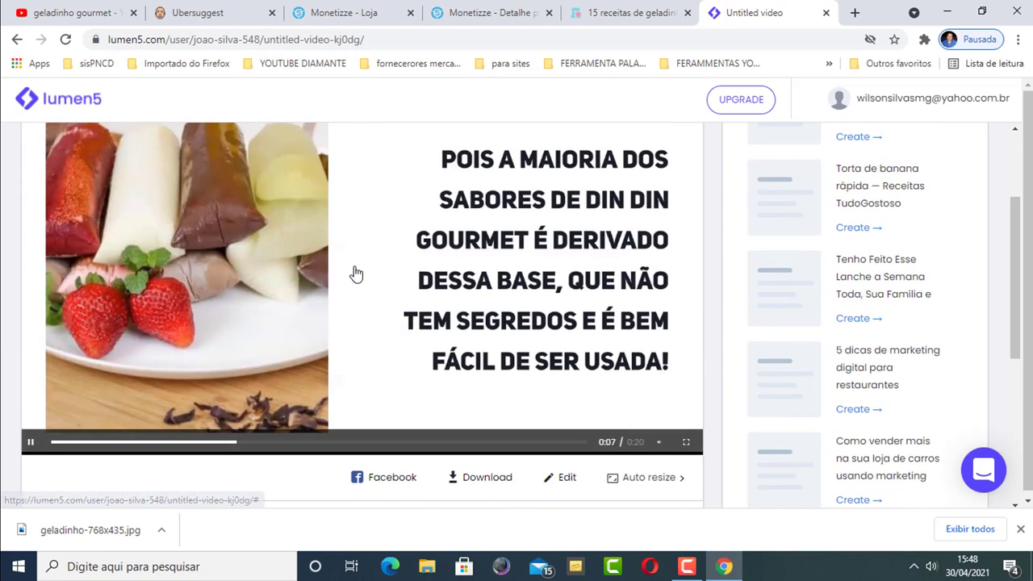
scroll(330, 251, "up", 1)
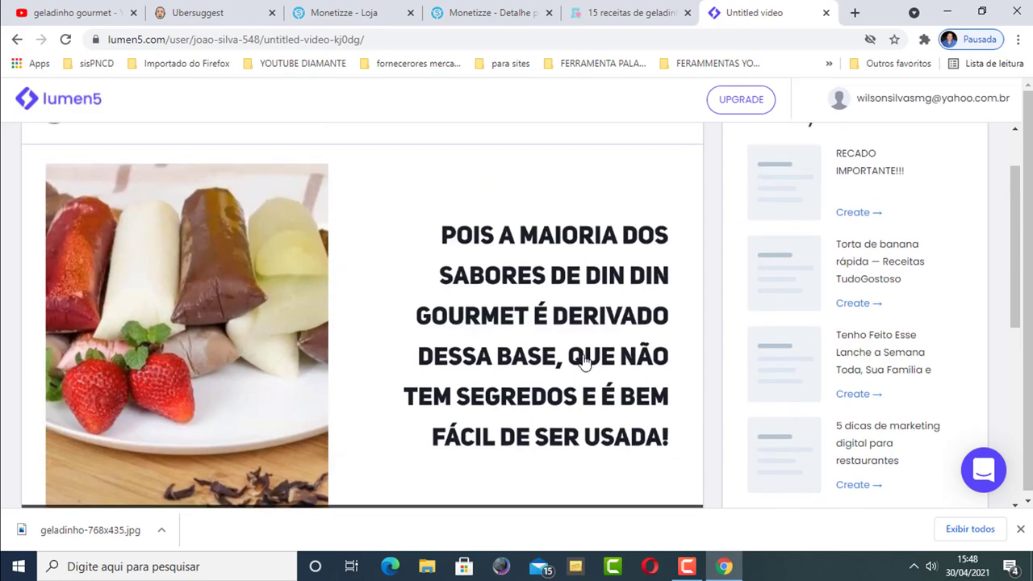
scroll(585, 362, "down", 1)
scroll(584, 363, "up", 1)
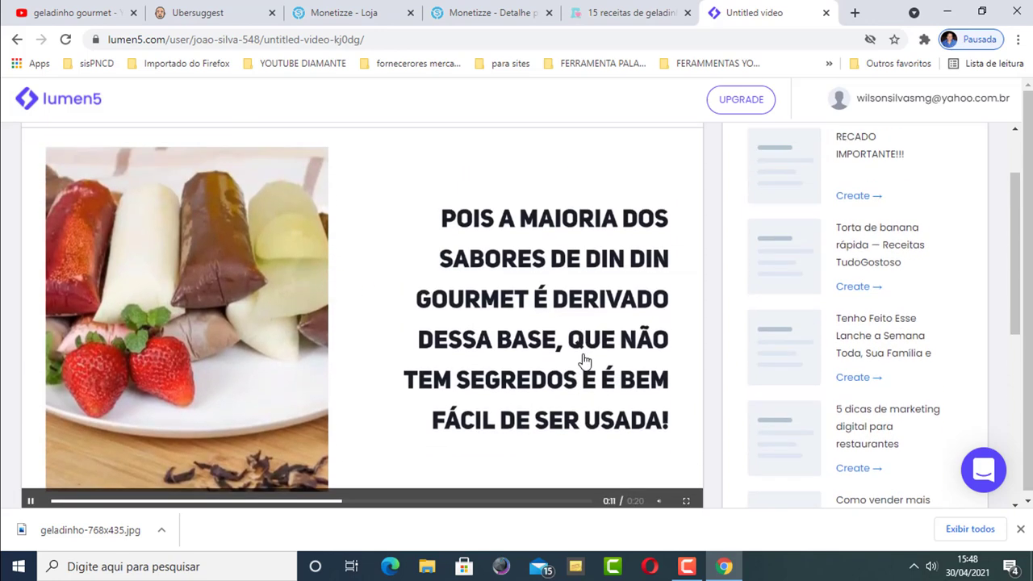
scroll(584, 362, "down", 1)
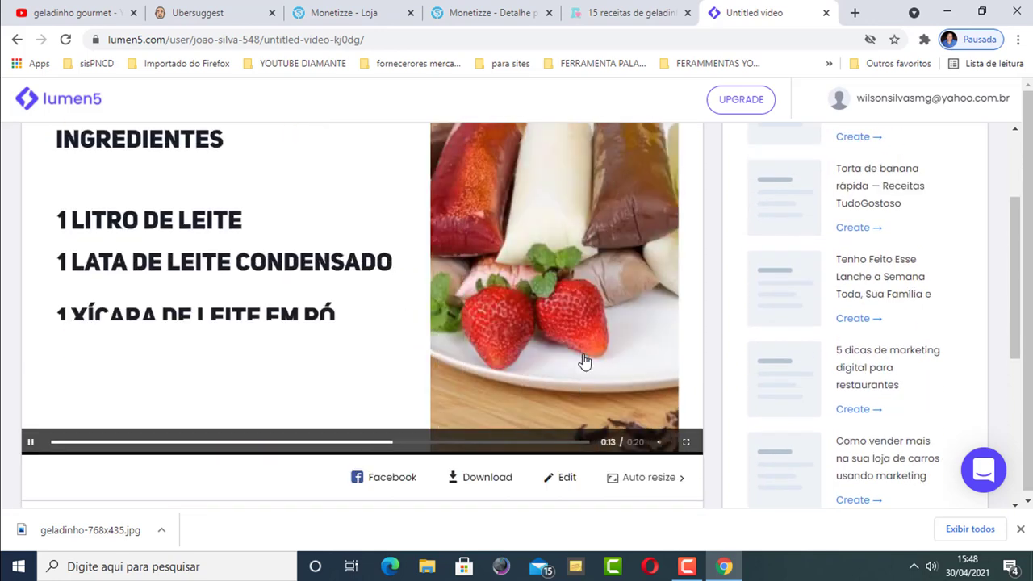
scroll(584, 362, "up", 1)
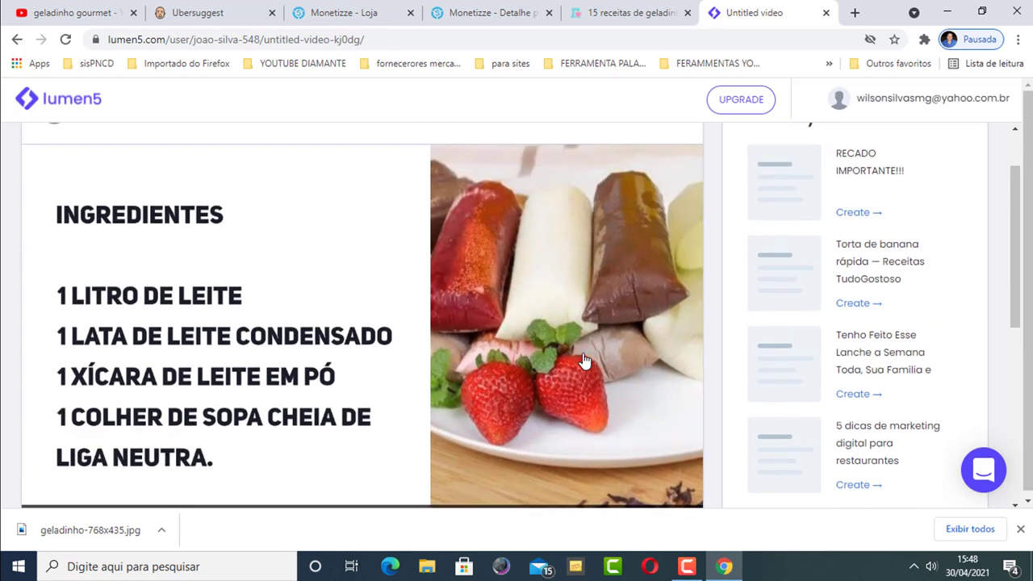
scroll(584, 362, "down", 1)
scroll(584, 362, "up", 2)
scroll(584, 362, "down", 3)
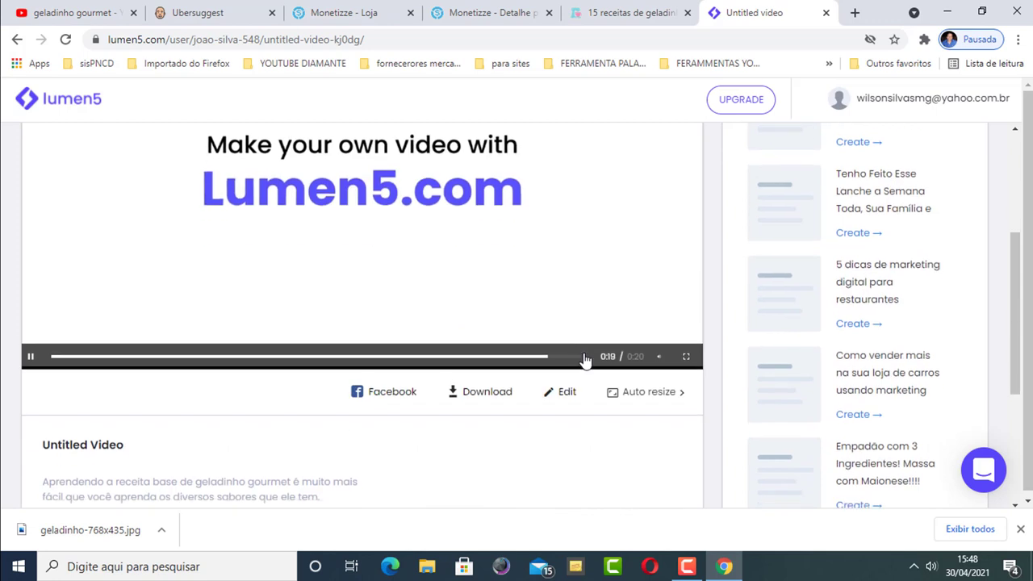
scroll(569, 311, "down", 1)
scroll(544, 298, "up", 4)
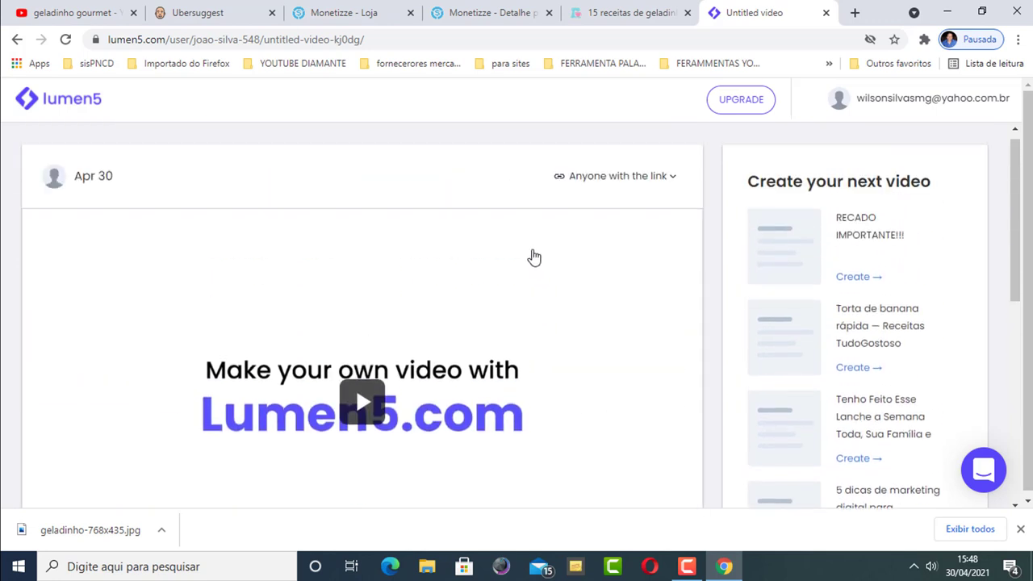
scroll(533, 258, "down", 2)
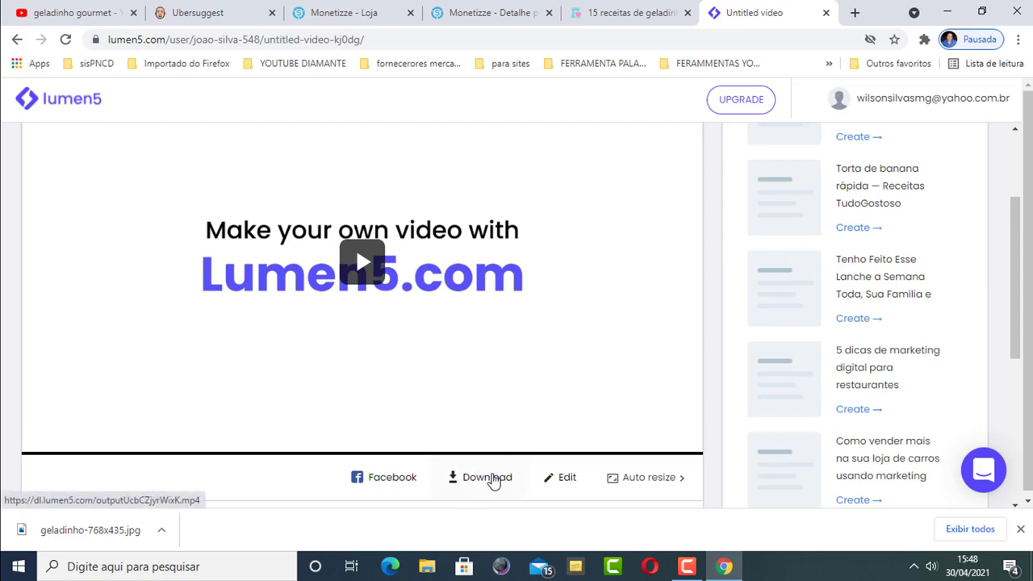
Step: Reopen the published video for editing and review its scenes from the first down to the outro
left_click(562, 481)
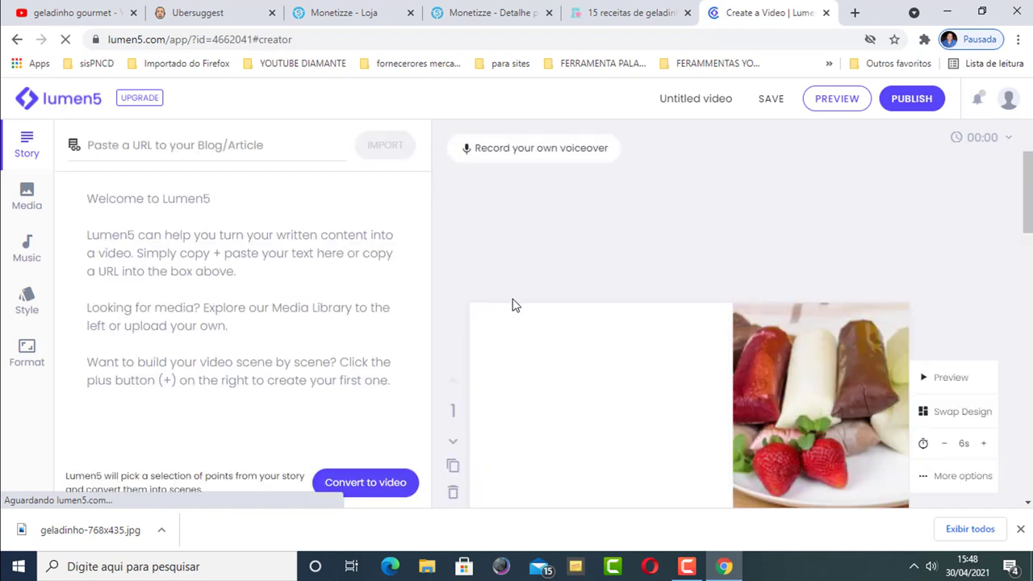
scroll(510, 307, "down", 3)
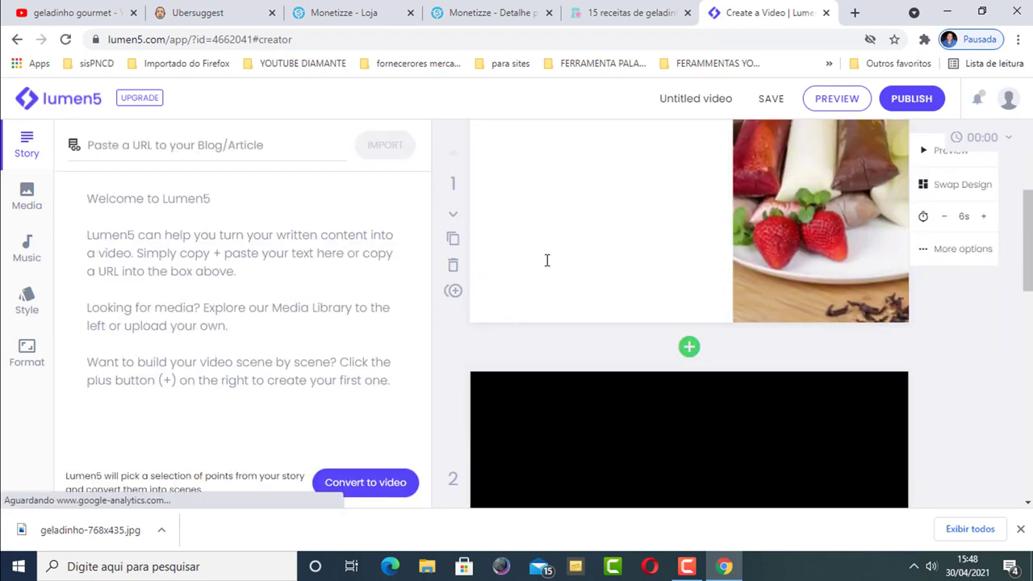
scroll(554, 239, "up", 3)
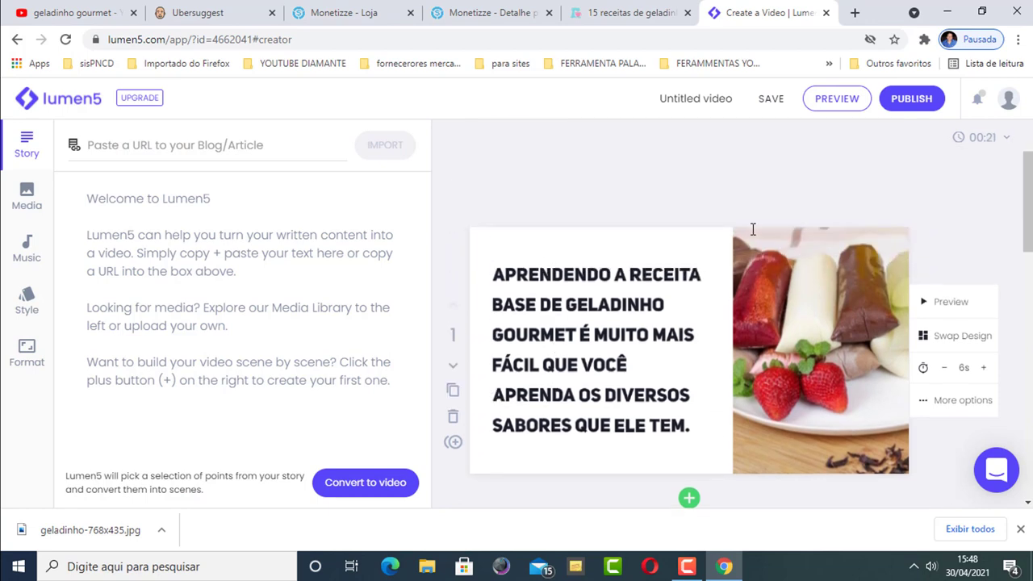
scroll(721, 240, "down", 2)
scroll(721, 235, "down", 8)
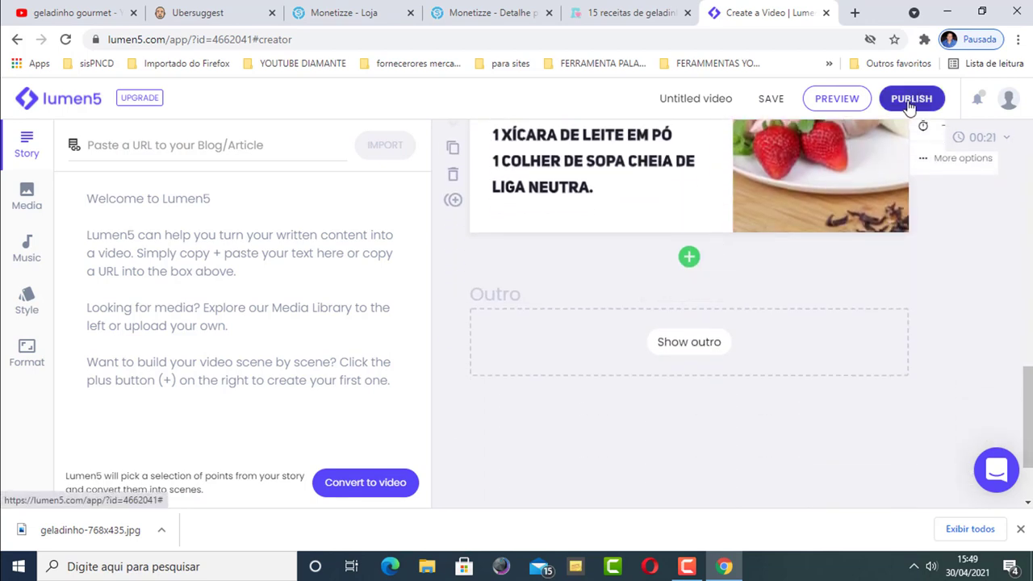
scroll(690, 277, "up", 10)
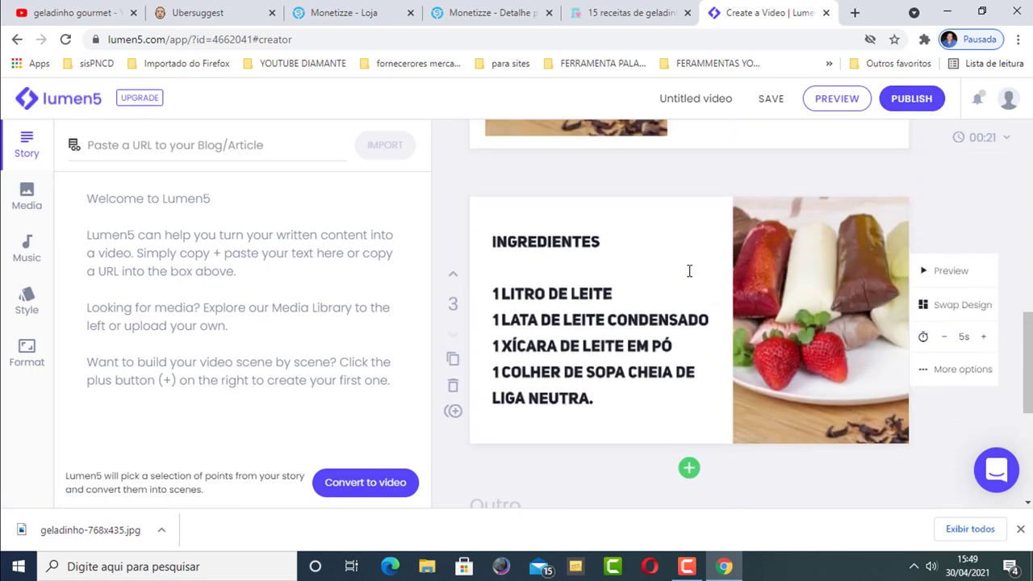
scroll(686, 272, "up", 2)
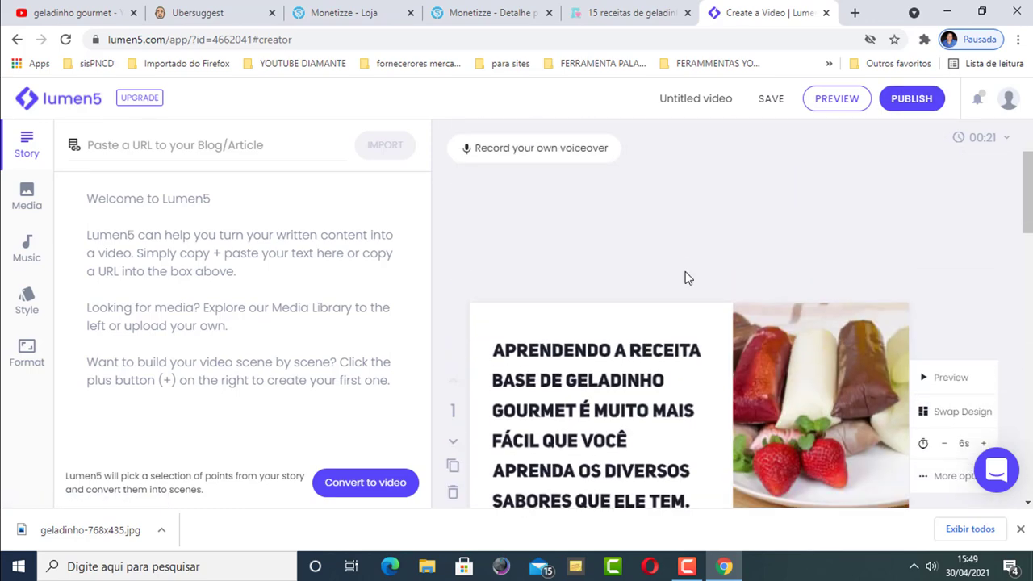